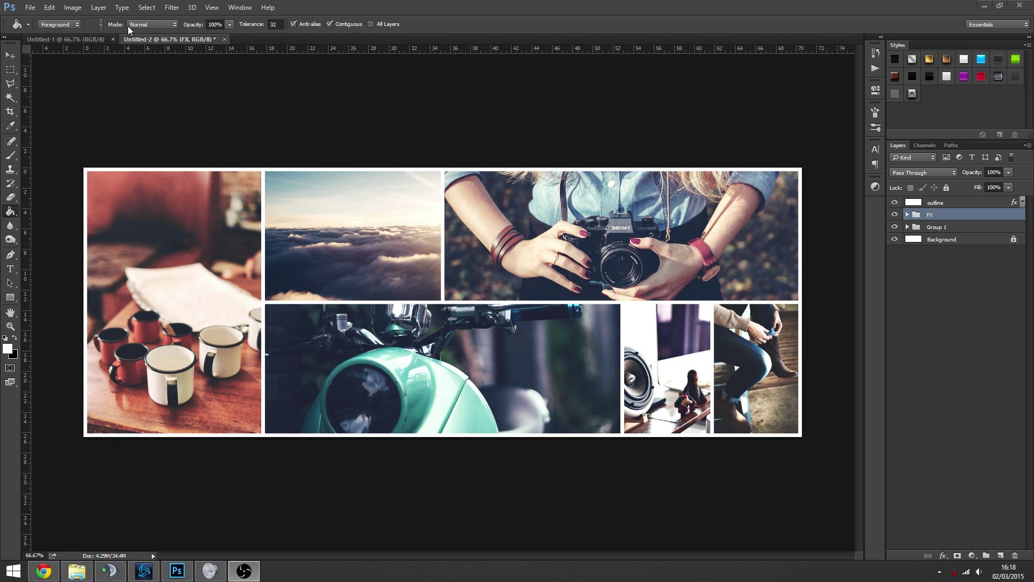
- Start a new document with width 2000 px and height 750 px
{"action": "left_click", "coordinate": [31, 8]}
{"action": "left_click", "coordinate": [37, 17]}
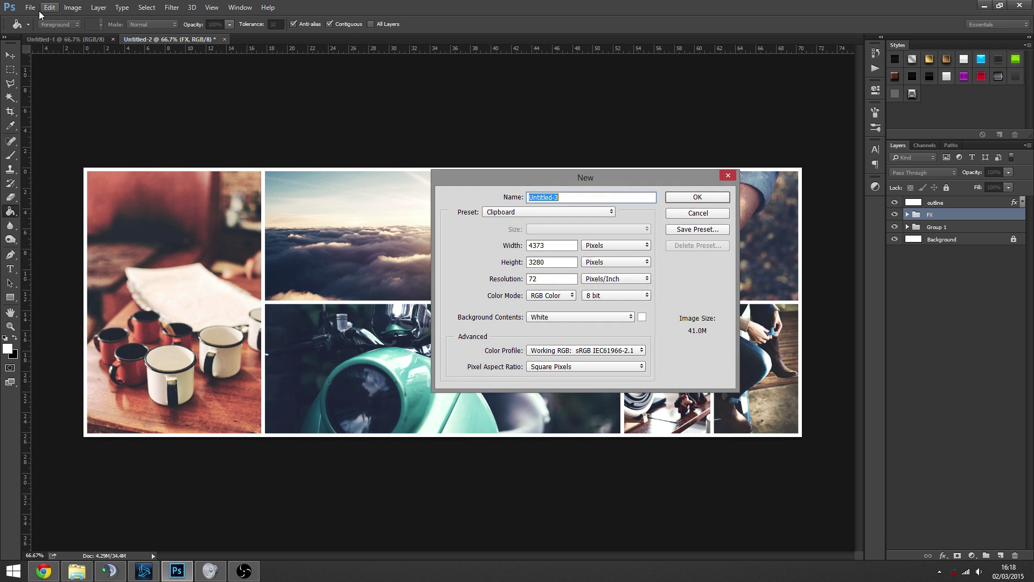
{"action": "left_click_drag", "start_coordinate": [570, 175], "coordinate": [526, 125]}
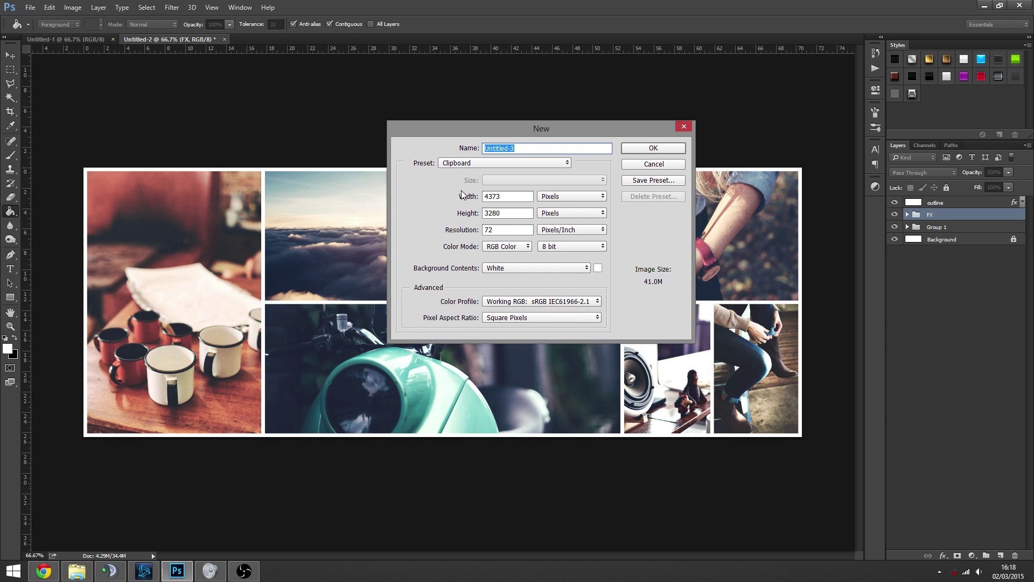
{"action": "key", "text": "Tab"}
{"action": "key", "text": "Tab"}
{"action": "type", "text": "2000"}
{"action": "key", "text": "Tab"}
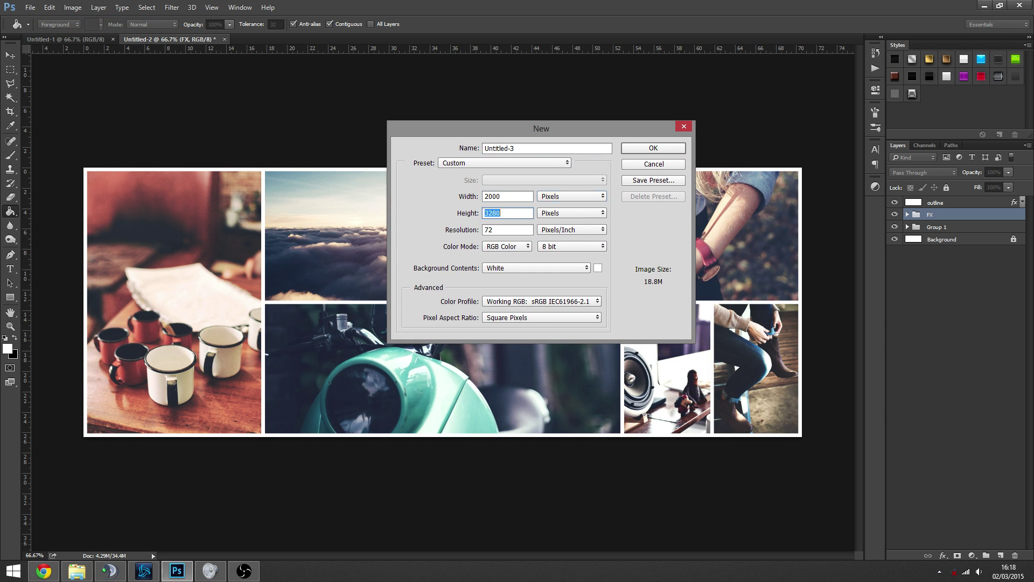
{"action": "type", "text": "750"}
- Reposition the New Document dialog and recheck the 2000 px width and 72 ppi resolution
{"action": "left_click_drag", "start_coordinate": [576, 130], "coordinate": [520, 172]}
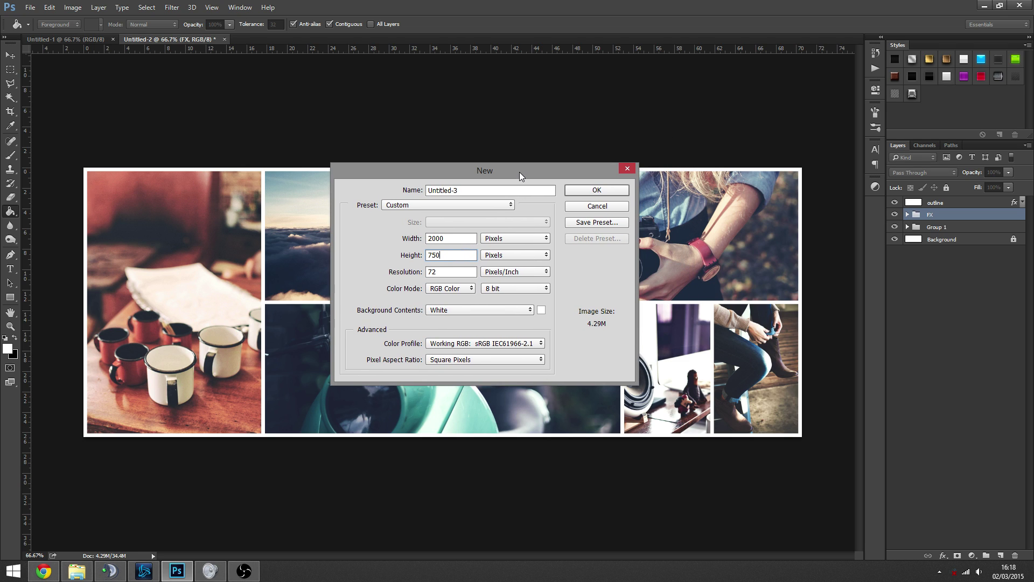
{"action": "double_click", "coordinate": [459, 239]}
{"action": "left_click", "coordinate": [449, 238]}
{"action": "double_click", "coordinate": [448, 239]}
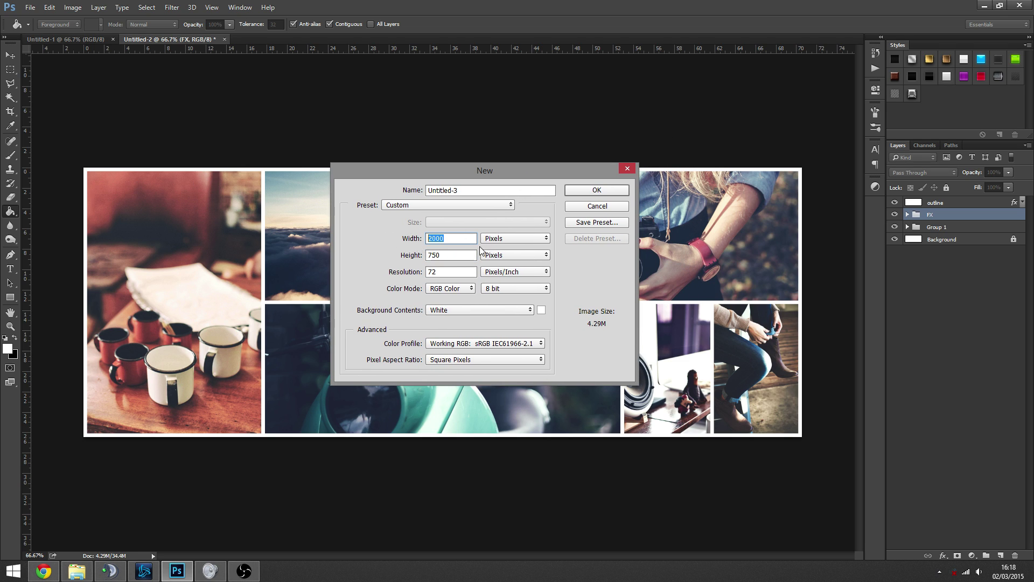
{"action": "left_click_drag", "start_coordinate": [480, 176], "coordinate": [542, 174]}
{"action": "double_click", "coordinate": [498, 237]}
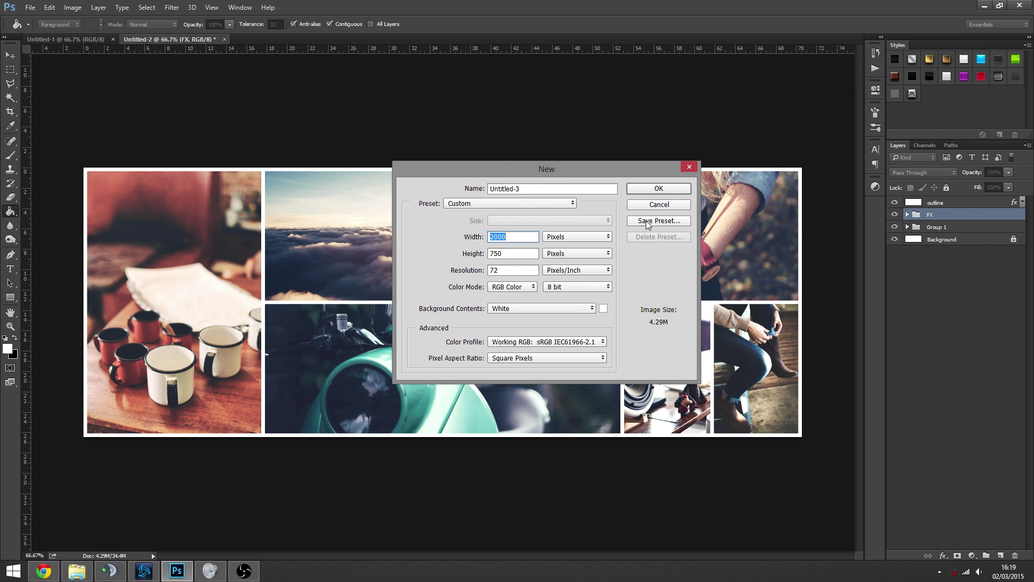
{"action": "left_click_drag", "start_coordinate": [627, 167], "coordinate": [625, 174]}
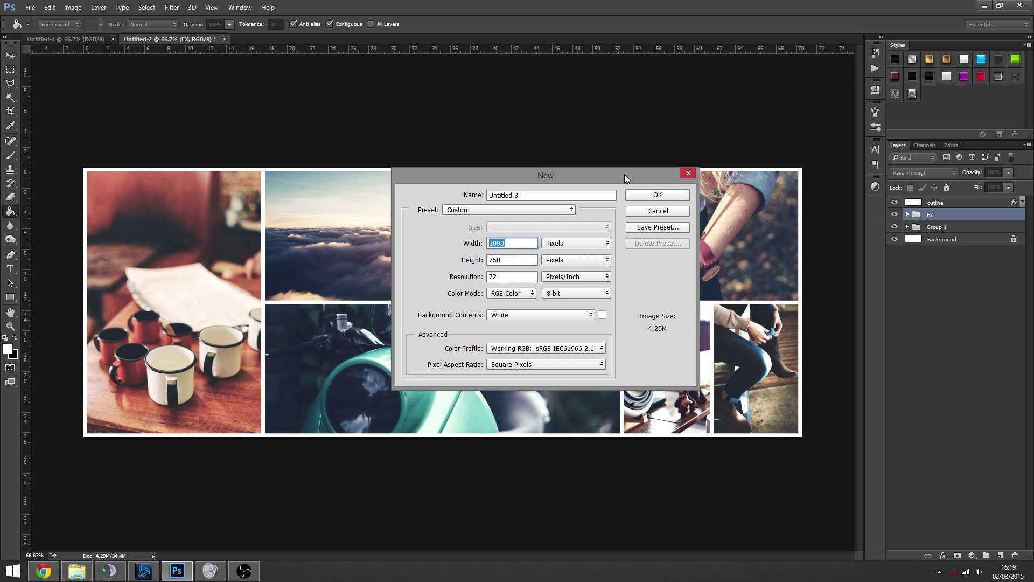
{"action": "double_click", "coordinate": [492, 277]}
{"action": "double_click", "coordinate": [503, 243]}
{"action": "left_click_drag", "start_coordinate": [515, 180], "coordinate": [466, 239]}
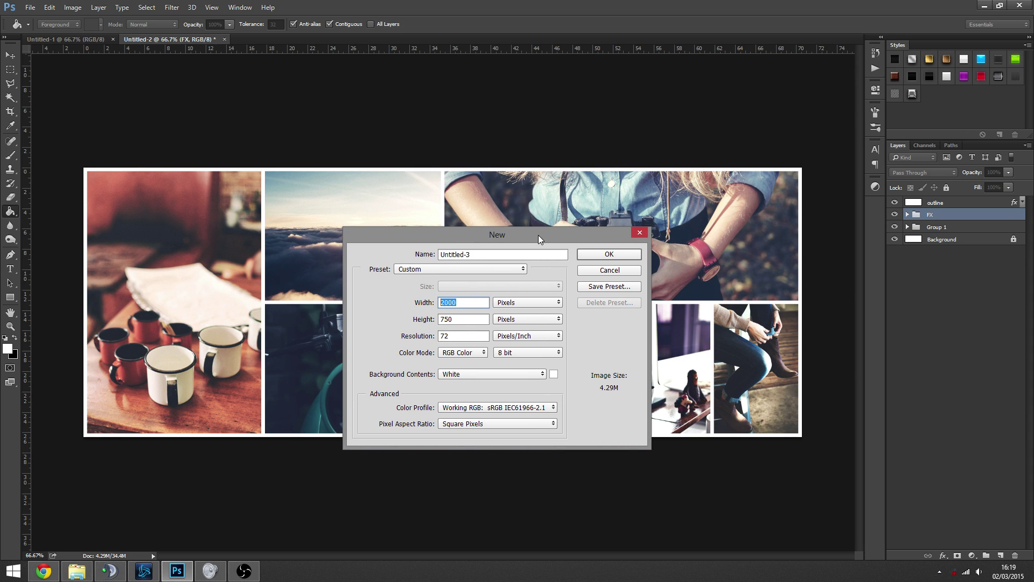
{"action": "left_click_drag", "start_coordinate": [538, 235], "coordinate": [561, 186]}
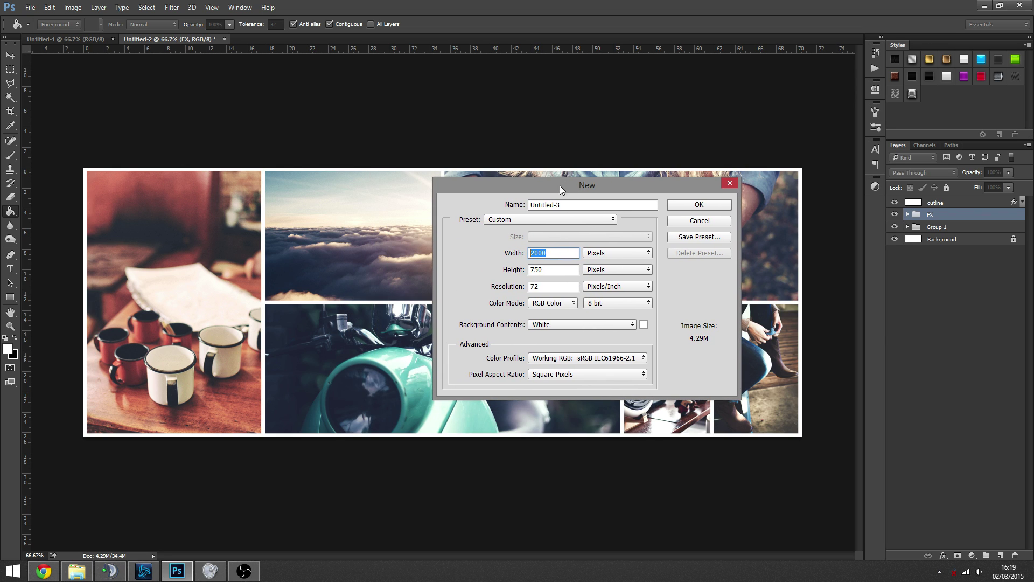
{"action": "double_click", "coordinate": [553, 287]}
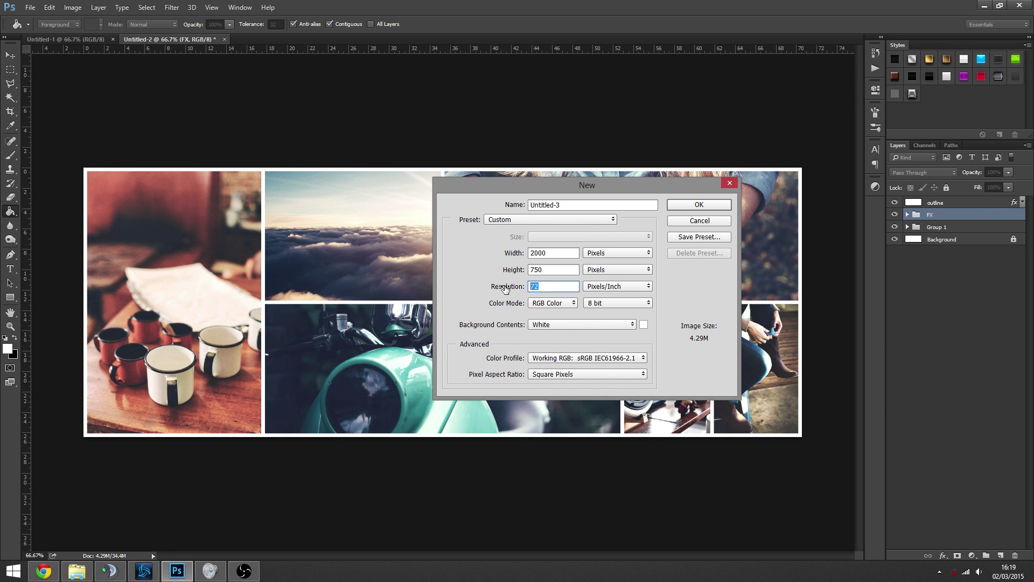
{"action": "left_click", "coordinate": [552, 289]}
{"action": "double_click", "coordinate": [552, 289]}
{"action": "left_click", "coordinate": [555, 288]}
{"action": "left_click_drag", "start_coordinate": [487, 185], "coordinate": [468, 204]}
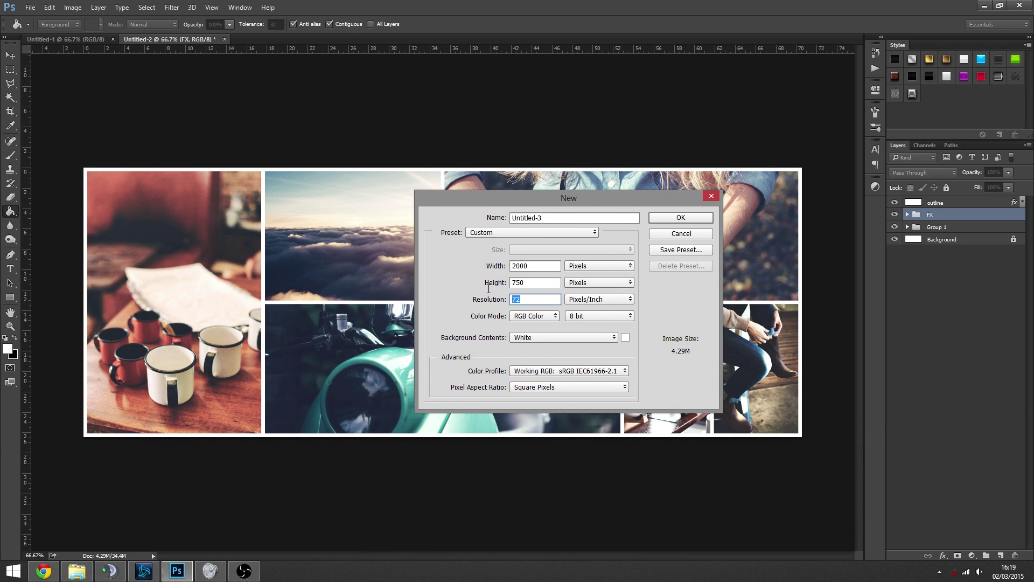
{"action": "left_click", "coordinate": [524, 299]}
{"action": "double_click", "coordinate": [528, 305]}
- Create the 2000×750 document and convert its Background into an editable Layer 0
{"action": "left_click", "coordinate": [661, 218]}
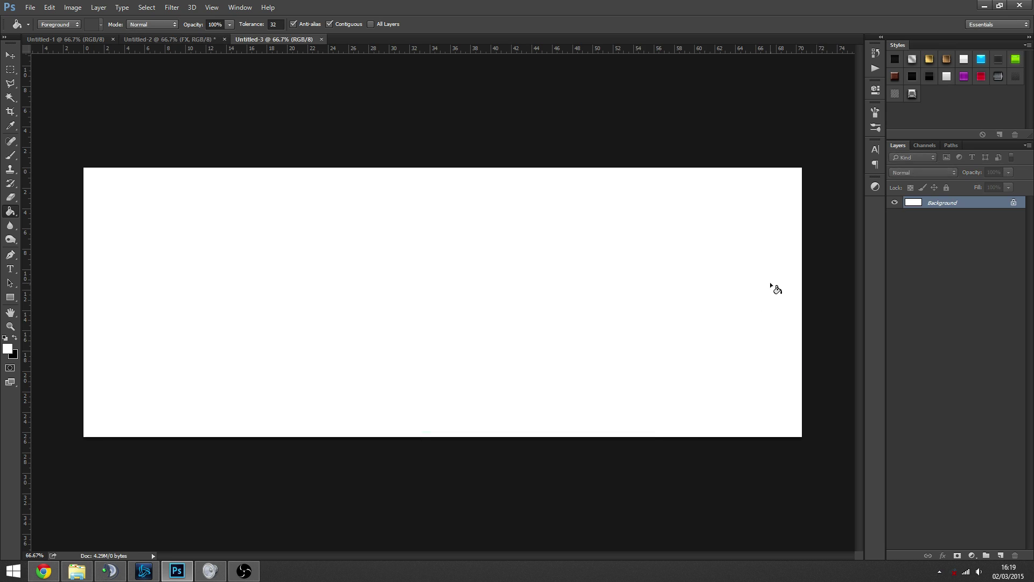
{"action": "double_click", "coordinate": [942, 203]}
{"action": "key", "text": "Return"}
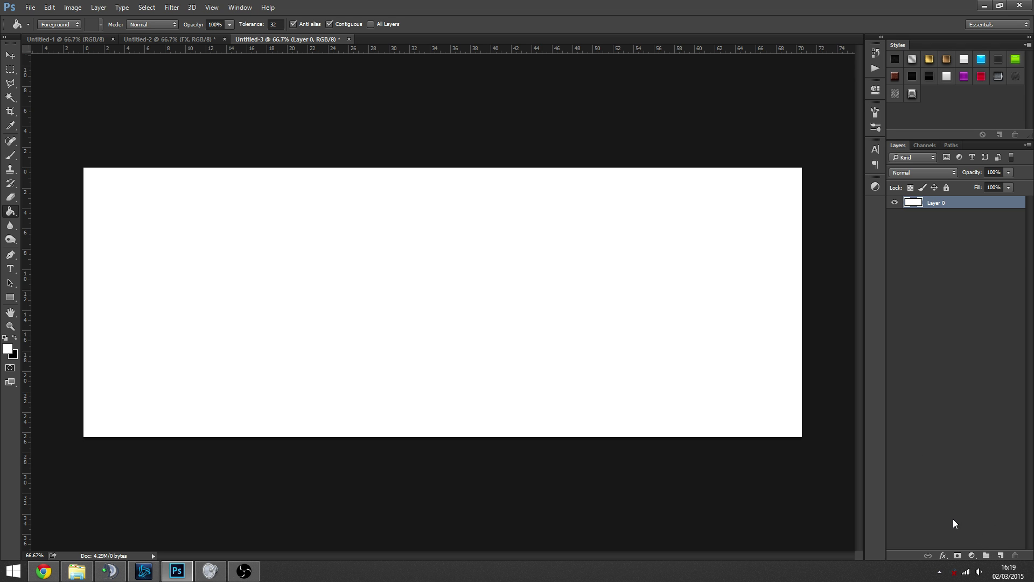
- Glance at the Untitled-2 collage, return to Untitled-3, and choose the Rectangle Tool
{"action": "left_click", "coordinate": [200, 40]}
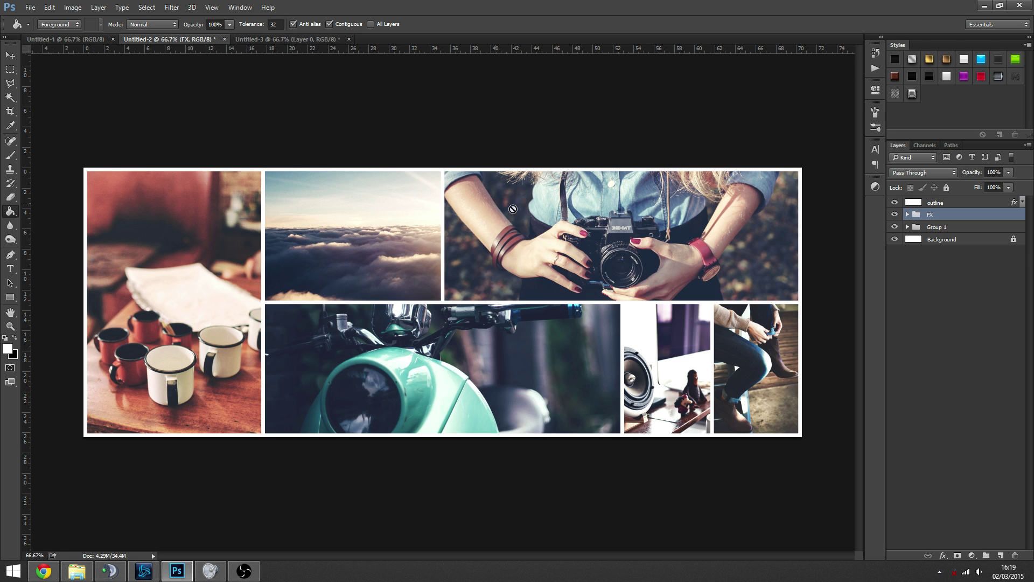
{"action": "left_click", "coordinate": [318, 40]}
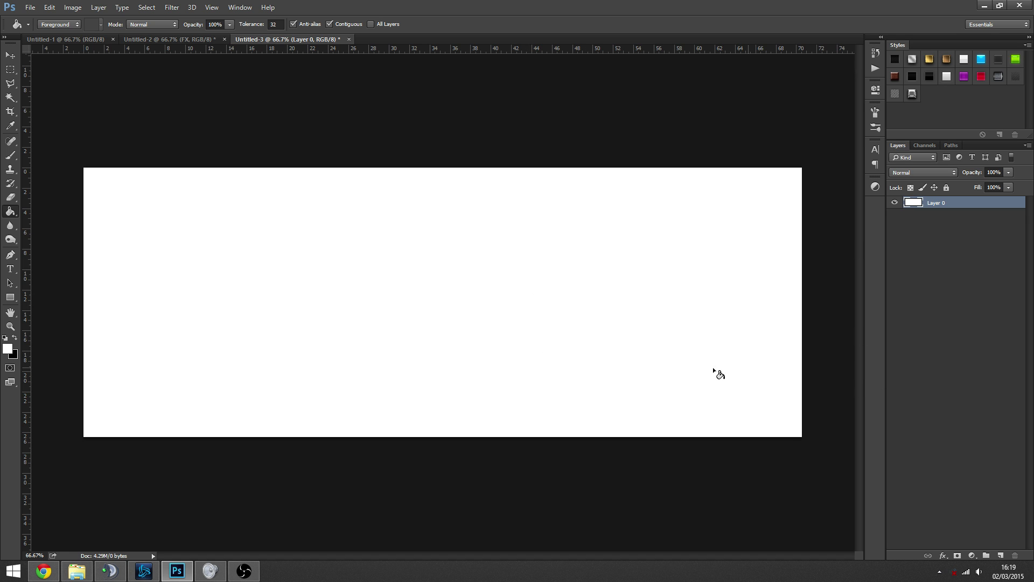
{"action": "left_click", "coordinate": [8, 298]}
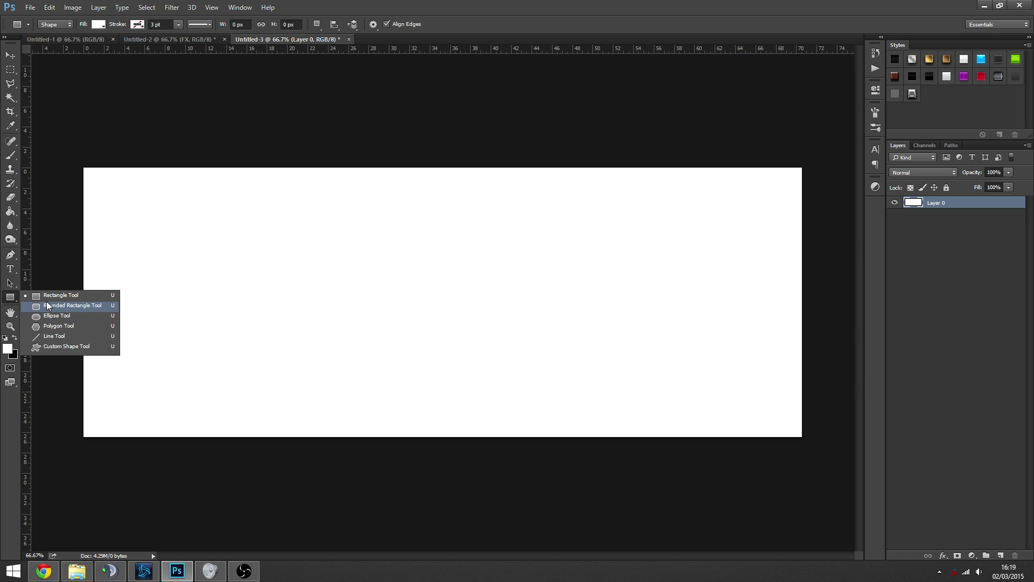
{"action": "left_click", "coordinate": [59, 295]}
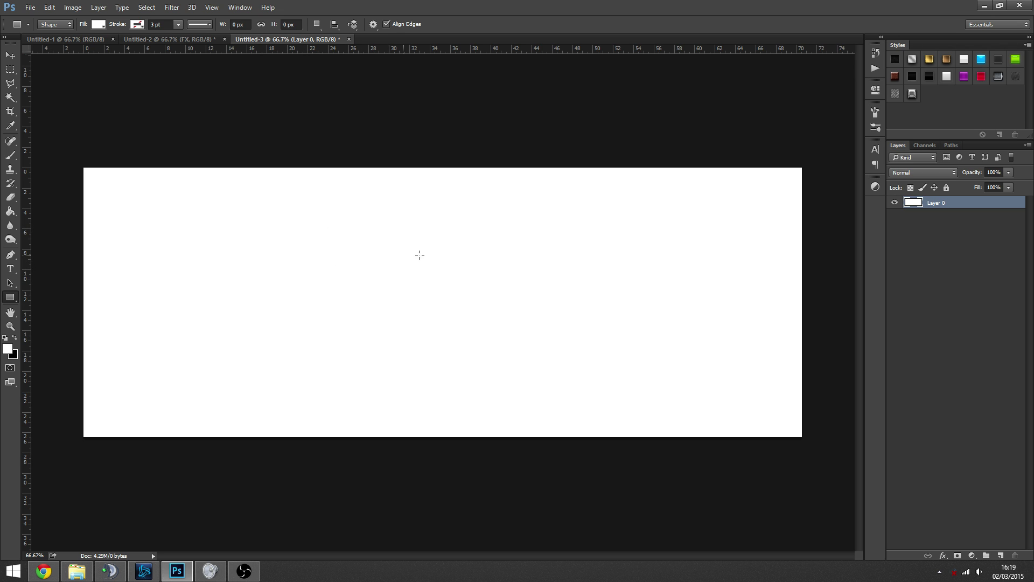
- Draw a rectangle and size it to 500 × 750 px
{"action": "left_click", "coordinate": [381, 252]}
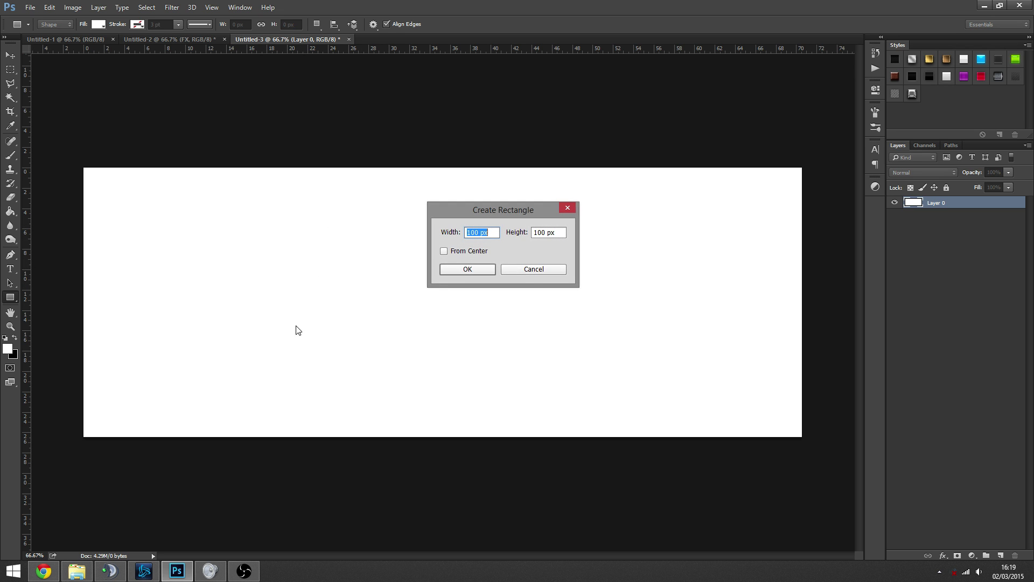
{"action": "left_click", "coordinate": [518, 286]}
{"action": "left_click_drag", "start_coordinate": [340, 210], "coordinate": [440, 313]}
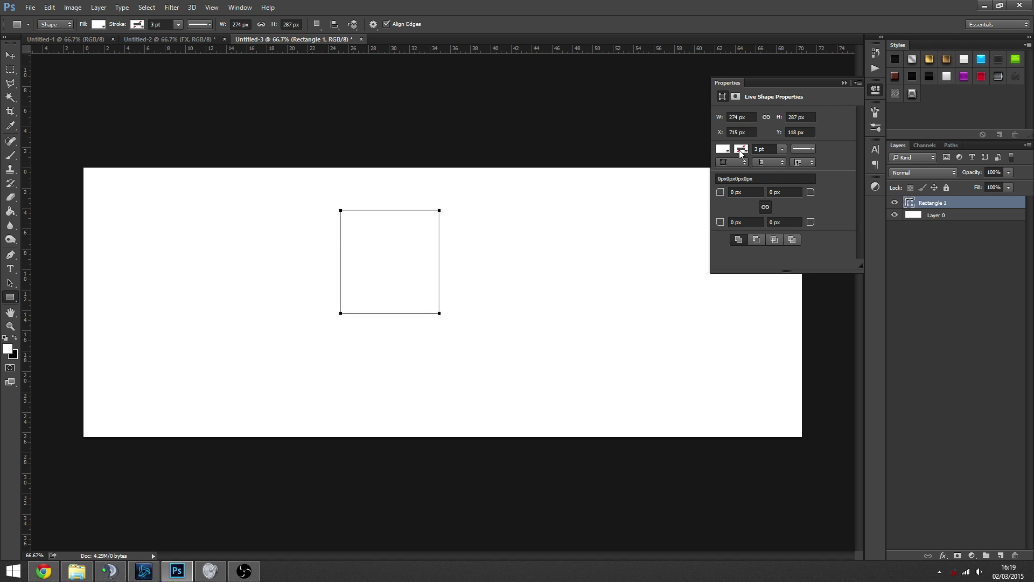
{"action": "left_click", "coordinate": [802, 149]}
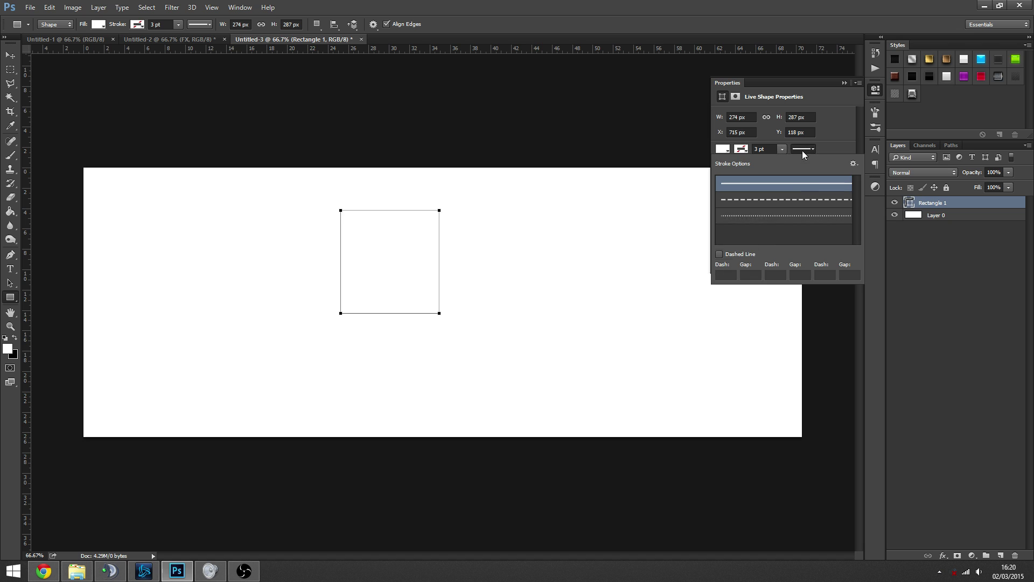
{"action": "left_click", "coordinate": [806, 150]}
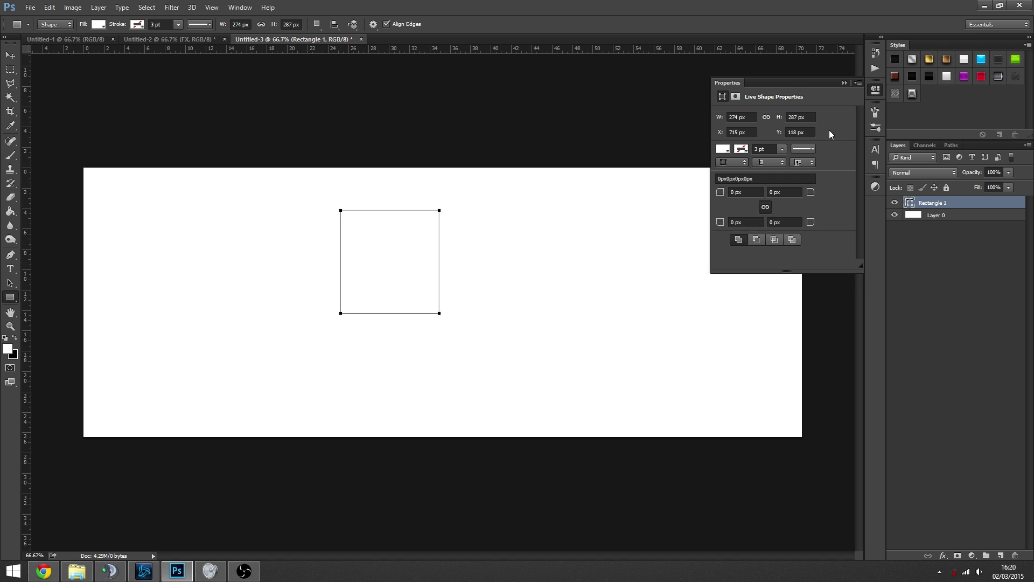
{"action": "left_click", "coordinate": [738, 117]}
{"action": "type", "text": "500"}
{"action": "key", "text": "Return"}
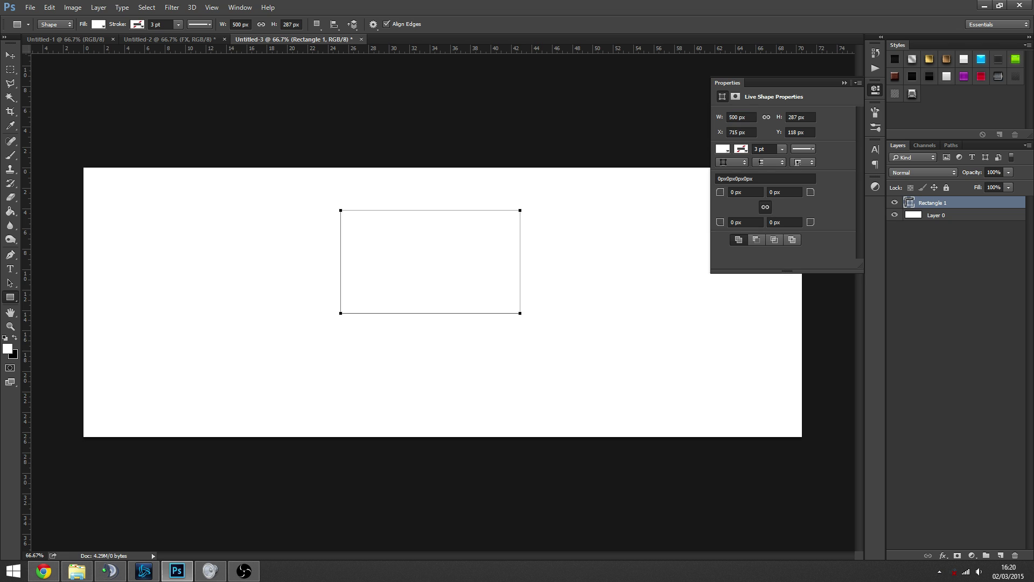
{"action": "left_click", "coordinate": [799, 117]}
{"action": "type", "text": "750"}
{"action": "key", "text": "Return"}
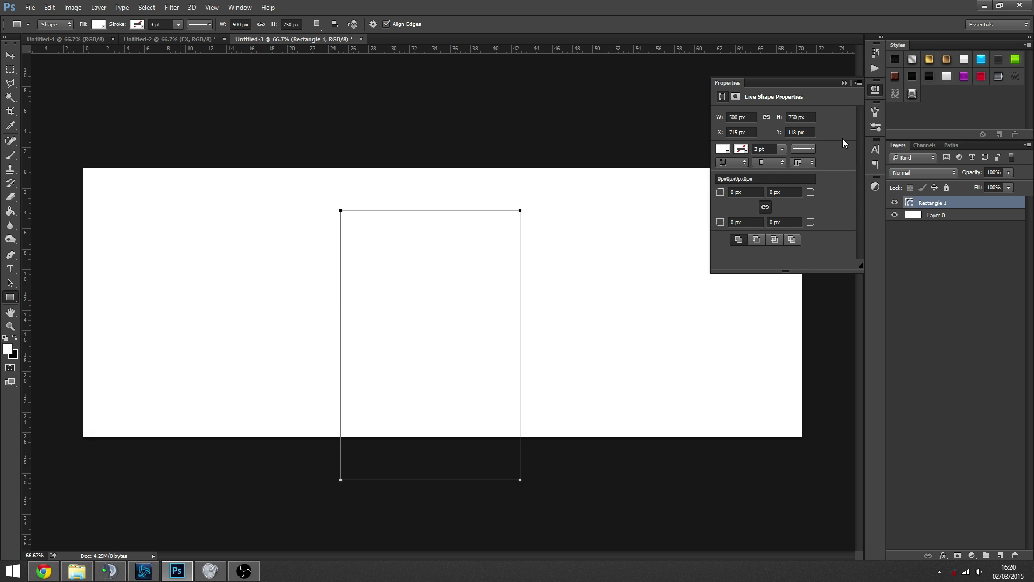
- Fill the rectangle black (#000000) and move it into the canvas's top-left corner
{"action": "left_click", "coordinate": [10, 55]}
{"action": "left_click_drag", "start_coordinate": [450, 288], "coordinate": [323, 277]}
{"action": "double_click", "coordinate": [910, 202]}
{"action": "type", "text": "000000"}
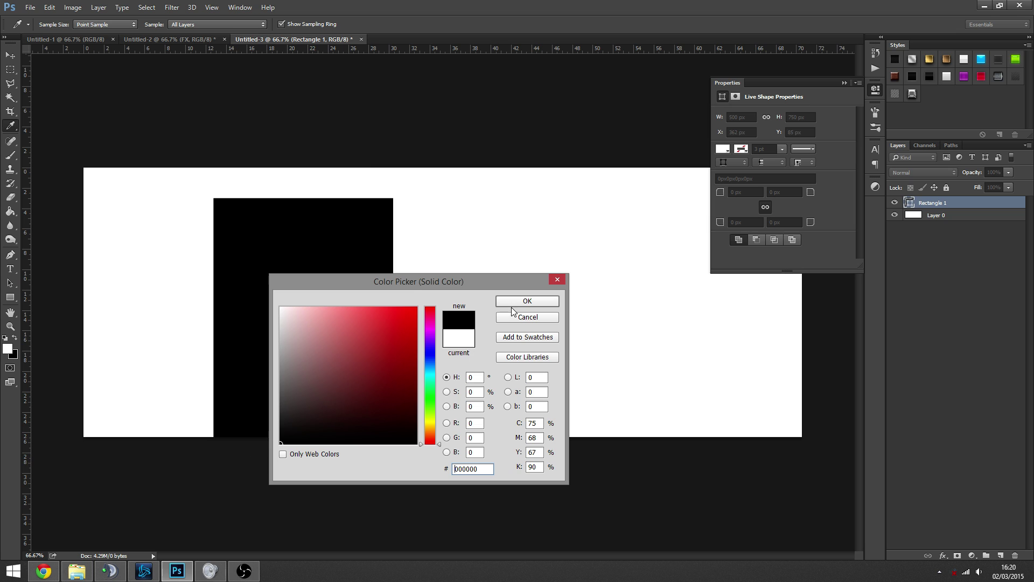
{"action": "key", "text": "Return"}
{"action": "left_click_drag", "start_coordinate": [318, 280], "coordinate": [192, 247]}
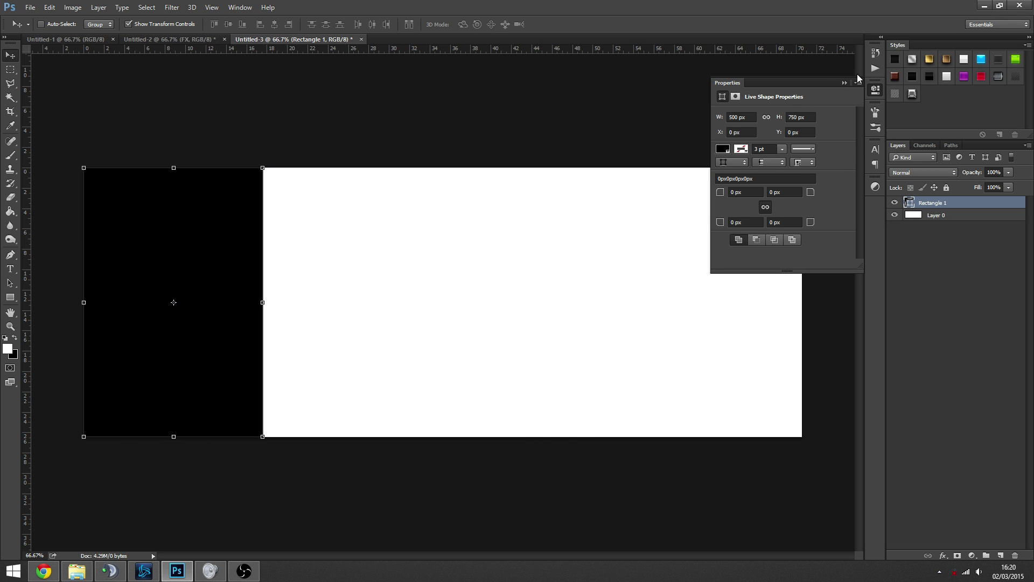
- Collapse the shape Properties panel and select Layer 0
{"action": "left_click", "coordinate": [844, 84]}
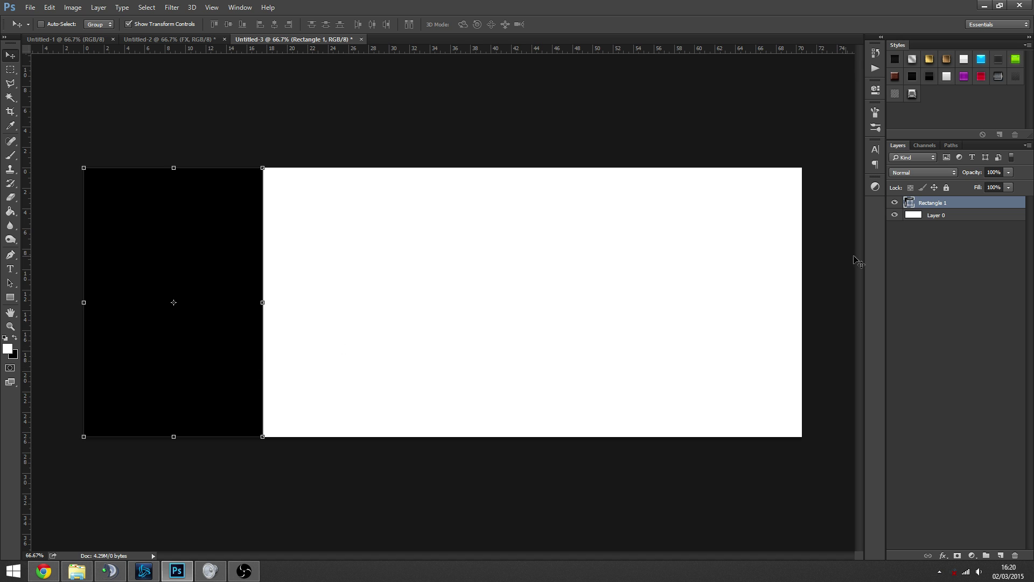
{"action": "left_click", "coordinate": [950, 255]}
{"action": "left_click", "coordinate": [950, 205]}
{"action": "left_click", "coordinate": [947, 277]}
{"action": "left_click", "coordinate": [927, 204]}
{"action": "left_click", "coordinate": [938, 218]}
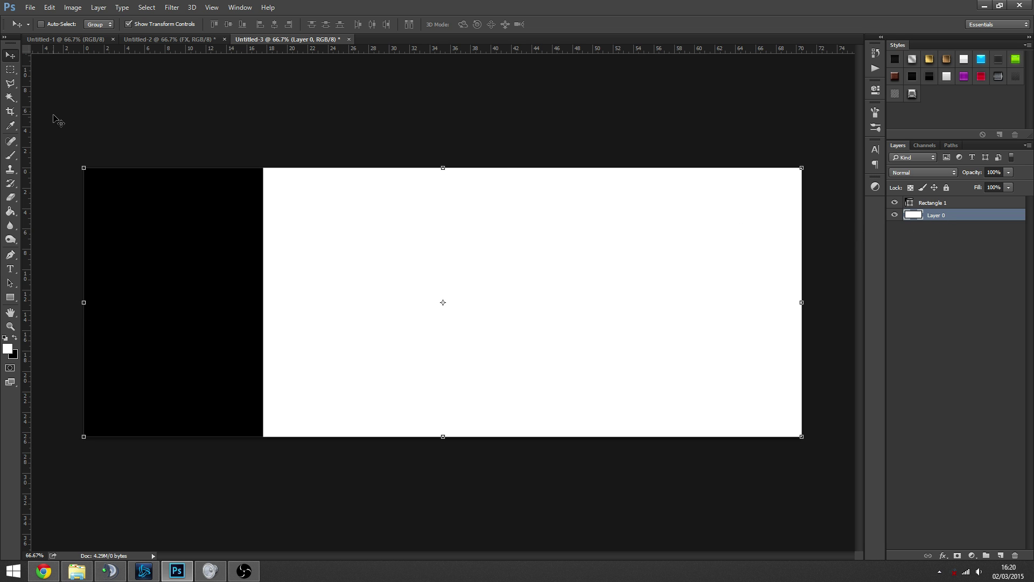
- Add vertical and horizontal guides crossing at the canvas centre, then hide the rulers
{"action": "left_click_drag", "start_coordinate": [25, 281], "coordinate": [443, 302]}
{"action": "mouse_move", "coordinate": [510, 44]}
{"action": "left_mouse_down"}
{"action": "mouse_move", "coordinate": [518, 97]}
{"action": "mouse_move", "coordinate": [509, 44]}
{"action": "left_mouse_up"}
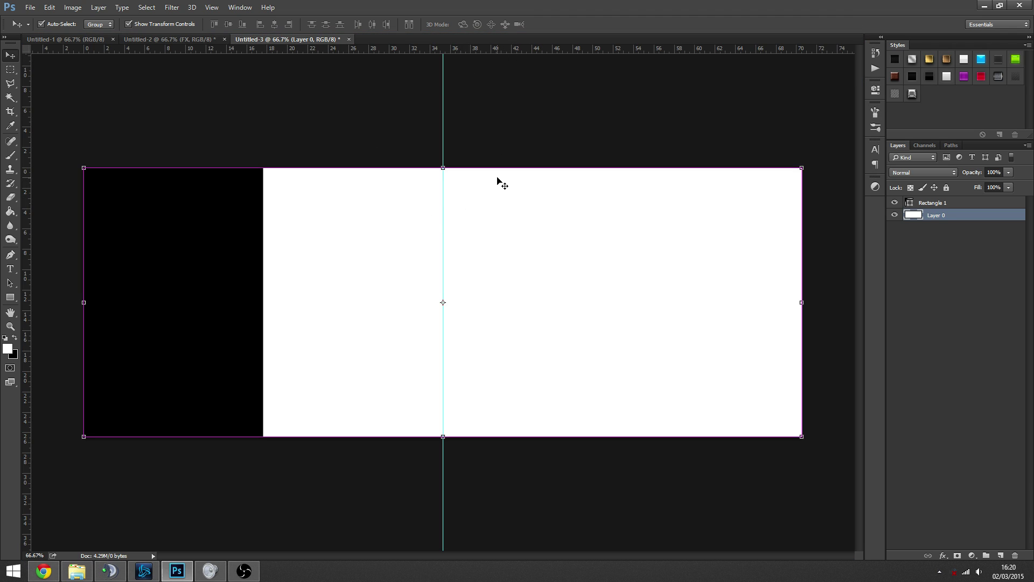
{"action": "key", "text": "ctrl+r"}
{"action": "key", "text": "ctrl+r"}
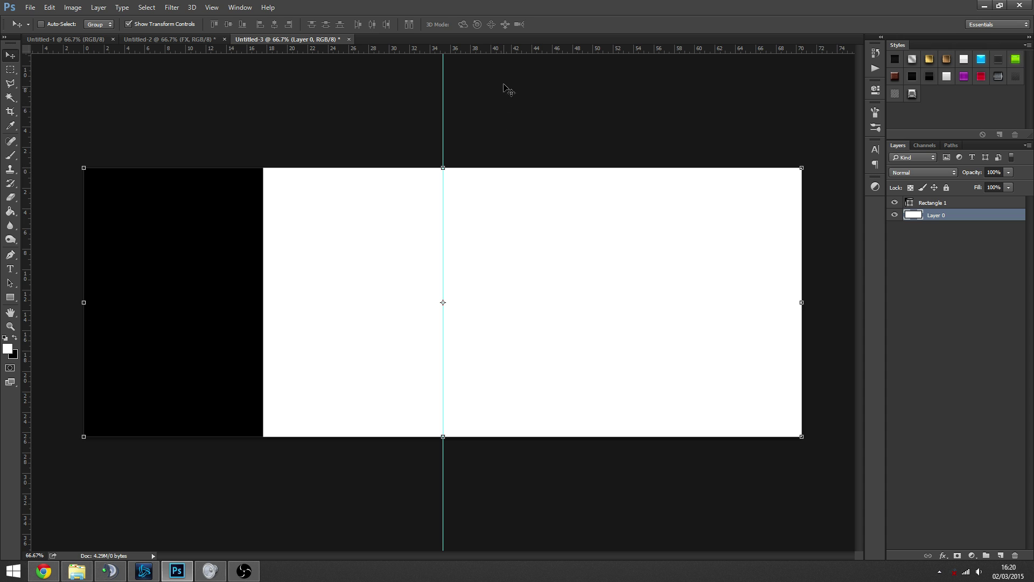
{"action": "left_click_drag", "start_coordinate": [505, 47], "coordinate": [496, 302]}
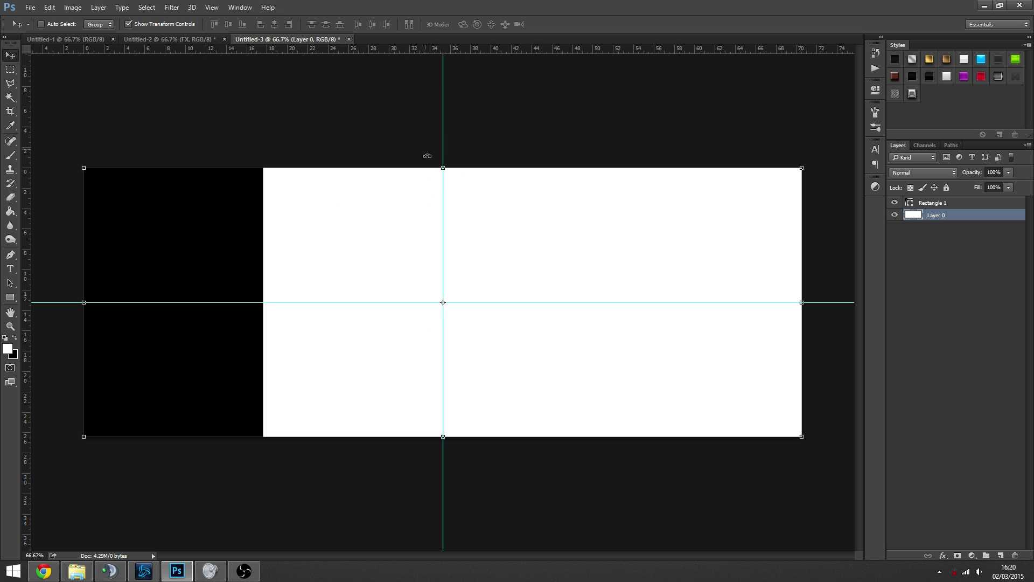
- Turn on View > Snap To > Layers
{"action": "left_click", "coordinate": [212, 8]}
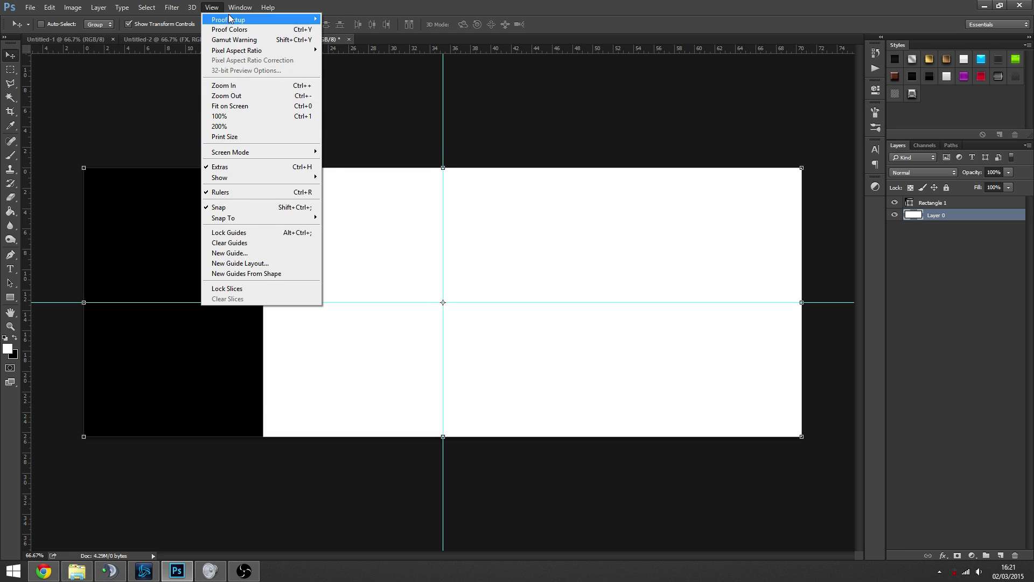
{"action": "mouse_move", "coordinate": [275, 217]}
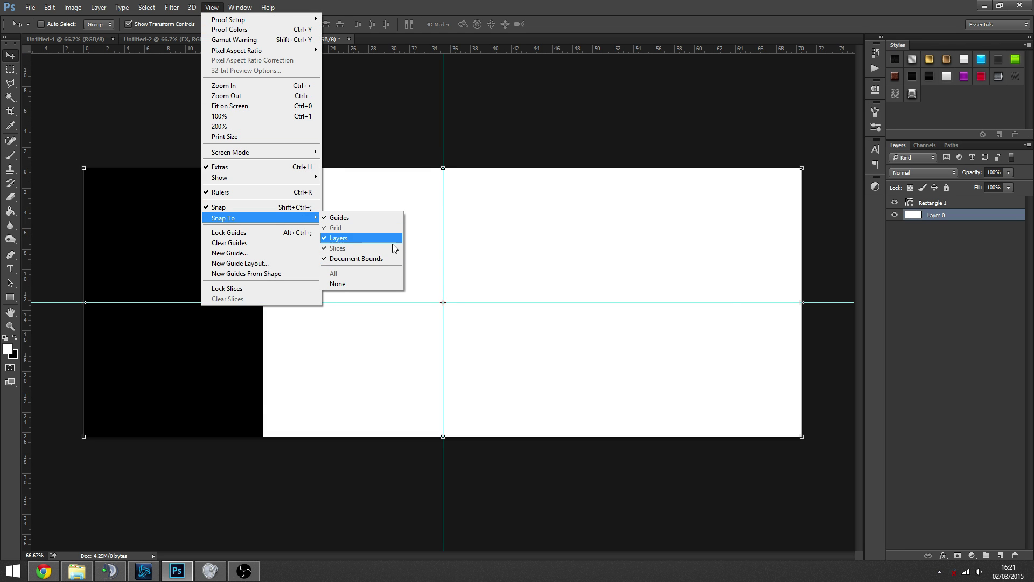
{"action": "left_click", "coordinate": [943, 281]}
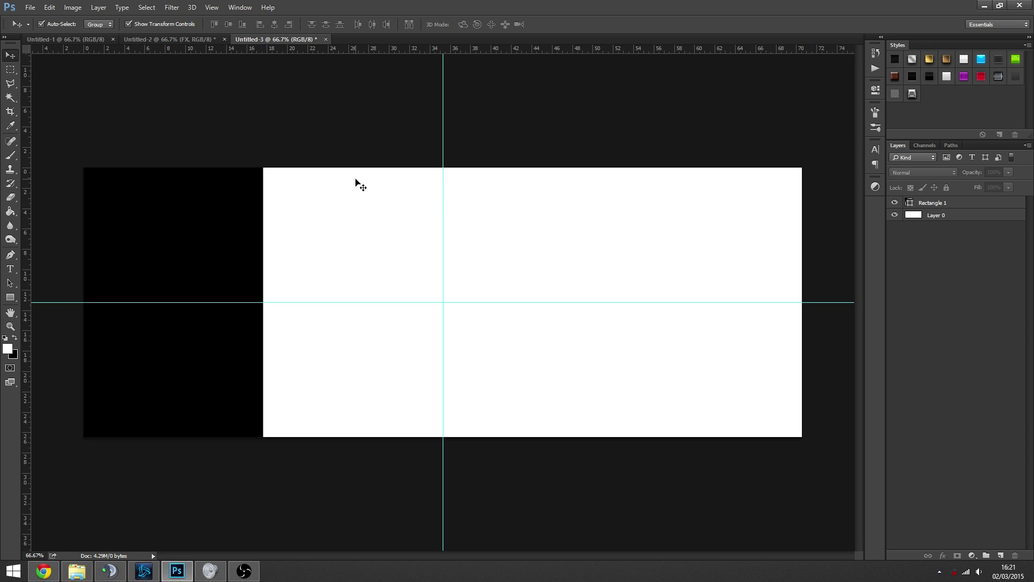
- Toggle the guides and select the black rectangle's layer
{"action": "key", "text": "ctrl+semicolon"}
{"action": "key", "text": "ctrl+semicolon"}
{"action": "key", "text": "ctrl+semicolon"}
{"action": "key", "text": "ctrl+semicolon"}
{"action": "key", "text": "ctrl+semicolon"}
{"action": "key", "text": "ctrl+semicolon"}
{"action": "left_click", "coordinate": [937, 203]}
{"action": "key", "text": "ctrl"}
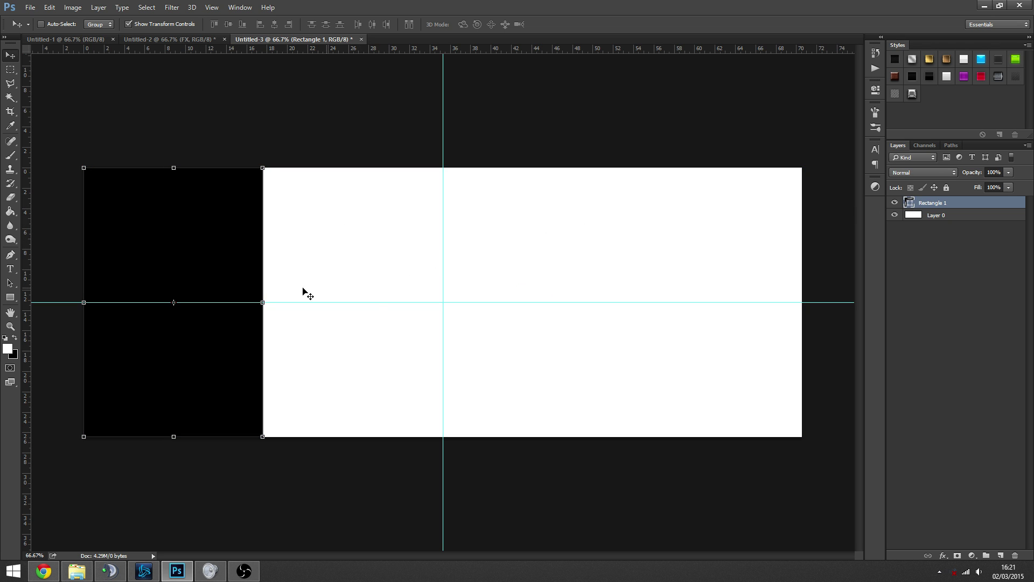
{"action": "key", "text": "ctrl"}
{"action": "left_click", "coordinate": [929, 263]}
{"action": "left_click", "coordinate": [916, 206]}
- Duplicate the rectangle beside the original and shrink the copy to the top half above the guide
{"action": "key", "text": "ctrl+j"}
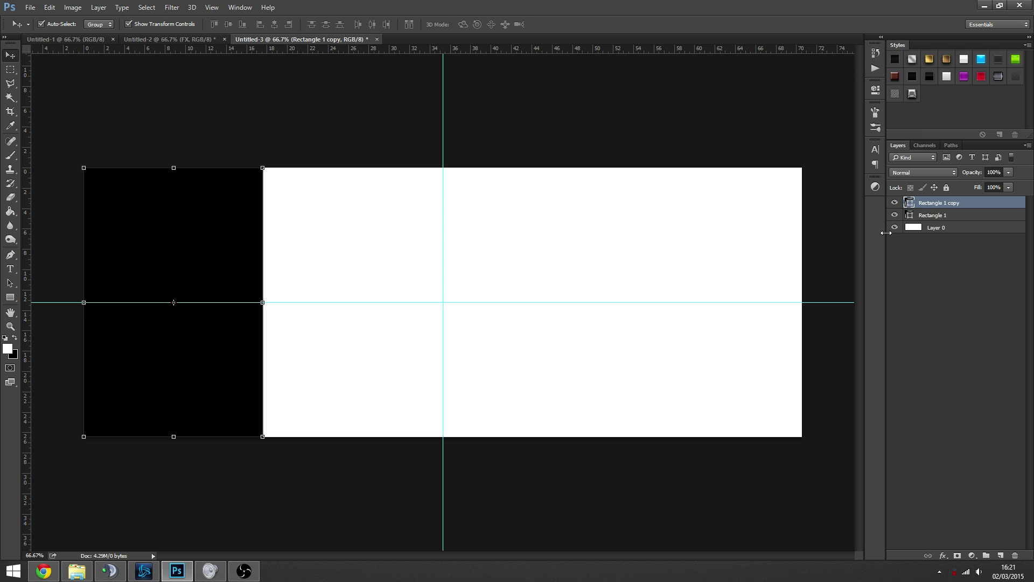
{"action": "left_click_drag", "start_coordinate": [251, 241], "coordinate": [358, 256]}
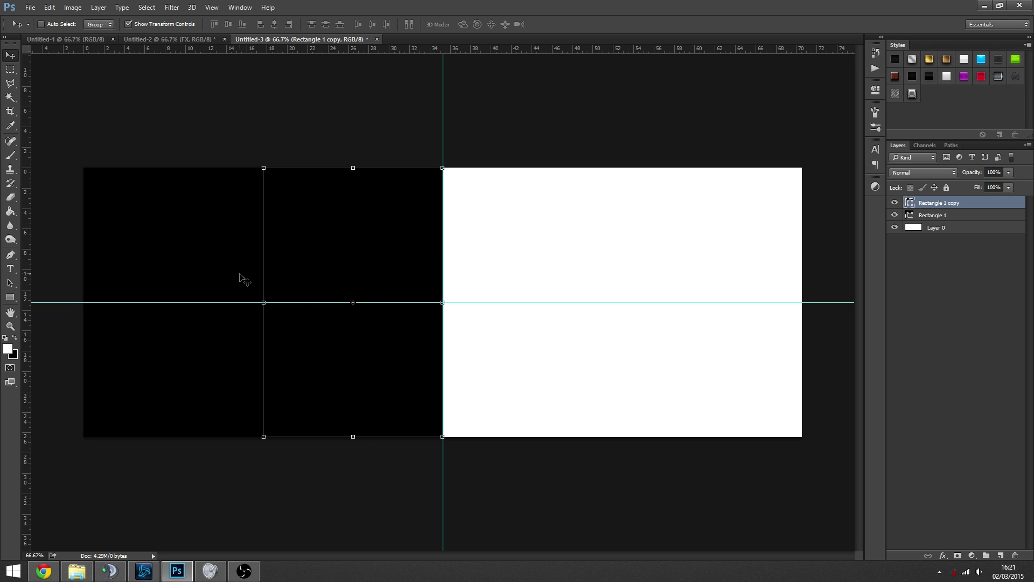
{"action": "left_click_drag", "start_coordinate": [353, 436], "coordinate": [397, 302]}
{"action": "key", "text": "Return"}
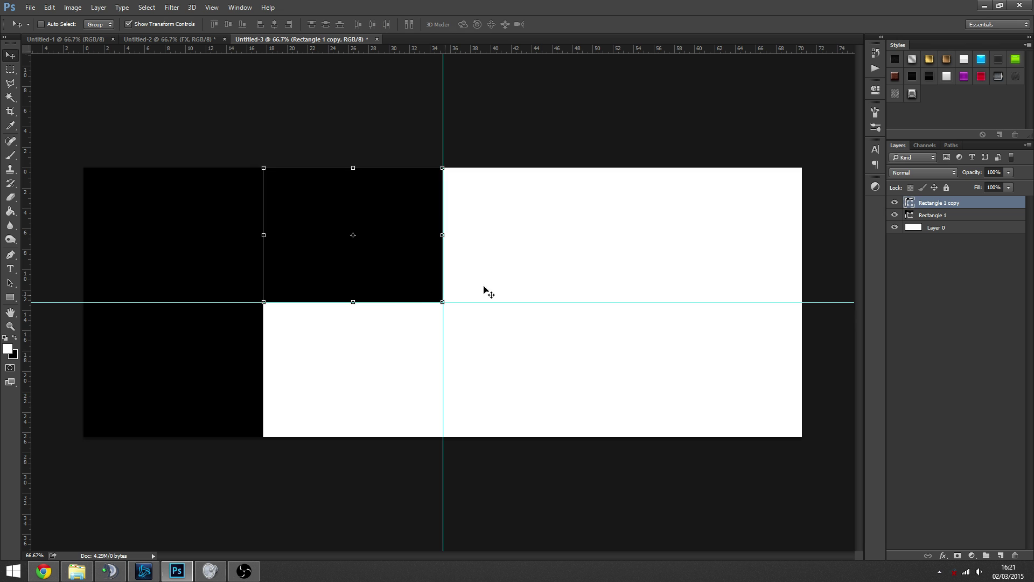
- Fill the top-middle copy with dark grey 292929
{"action": "double_click", "coordinate": [911, 202]}
{"action": "type", "text": "292929"}
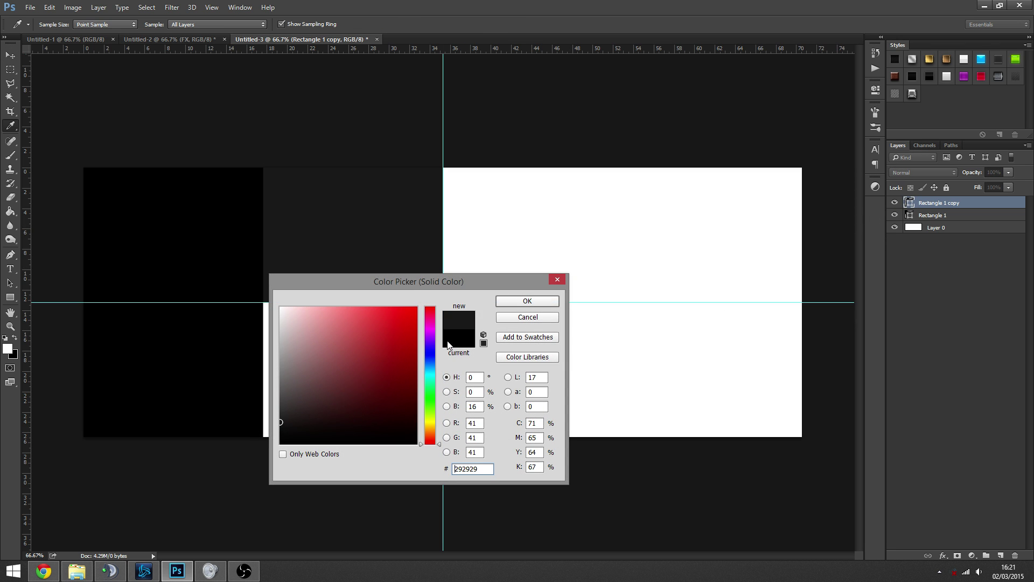
{"action": "left_click", "coordinate": [520, 300]}
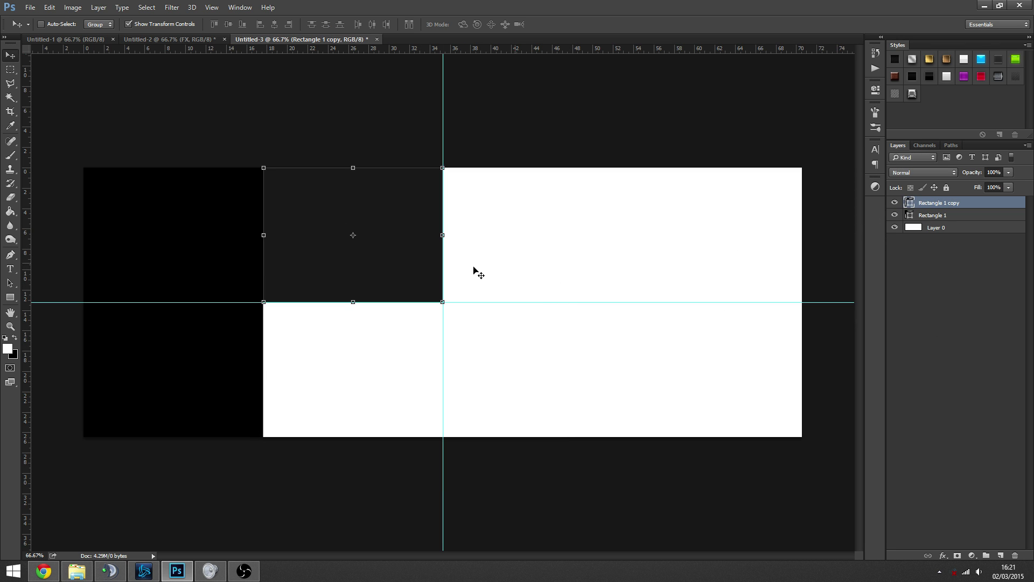
- Duplicate the dark tile into the top-right area and fill it with grey 525252
{"action": "key", "text": "ctrl"}
{"action": "left_click_drag", "start_coordinate": [442, 291], "coordinate": [801, 235]}
{"action": "key", "text": "Return"}
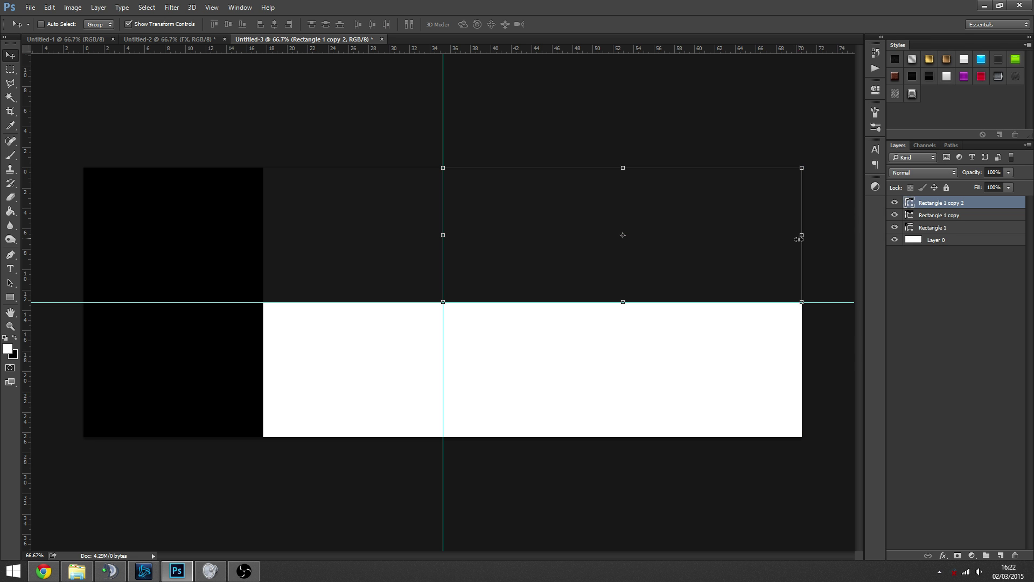
{"action": "double_click", "coordinate": [910, 203]}
{"action": "type", "text": "525252"}
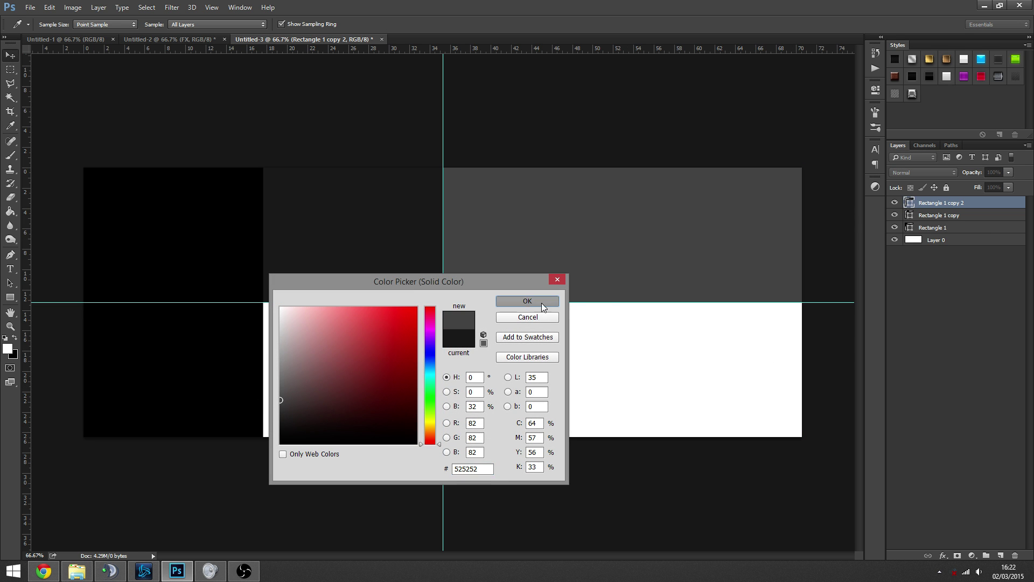
{"action": "left_click", "coordinate": [541, 303]}
- Duplicate the grey tile into the lower half, undoing an extra duplicate layer
{"action": "left_click", "coordinate": [944, 203]}
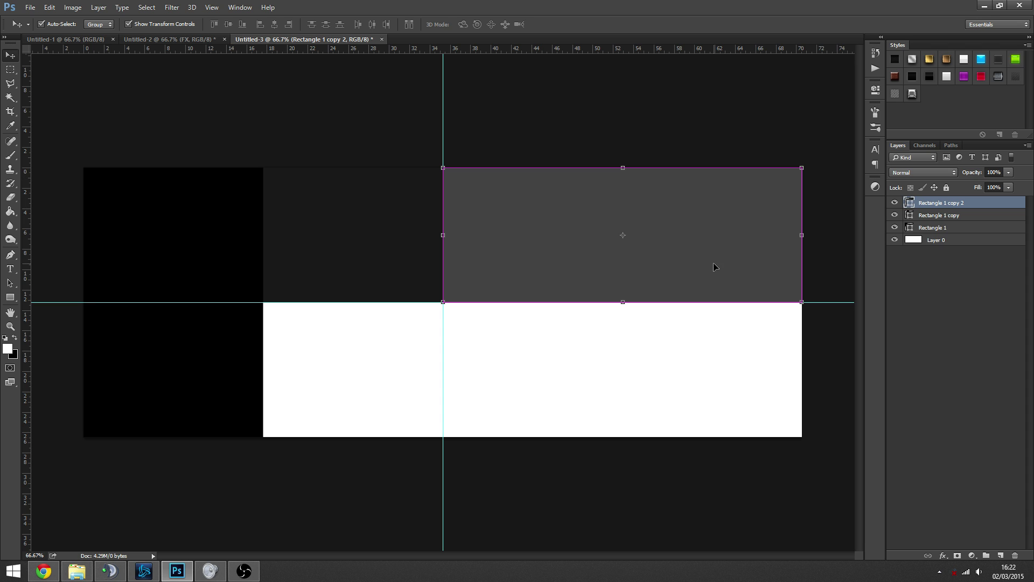
{"action": "left_click_drag", "start_coordinate": [715, 266], "coordinate": [558, 339]}
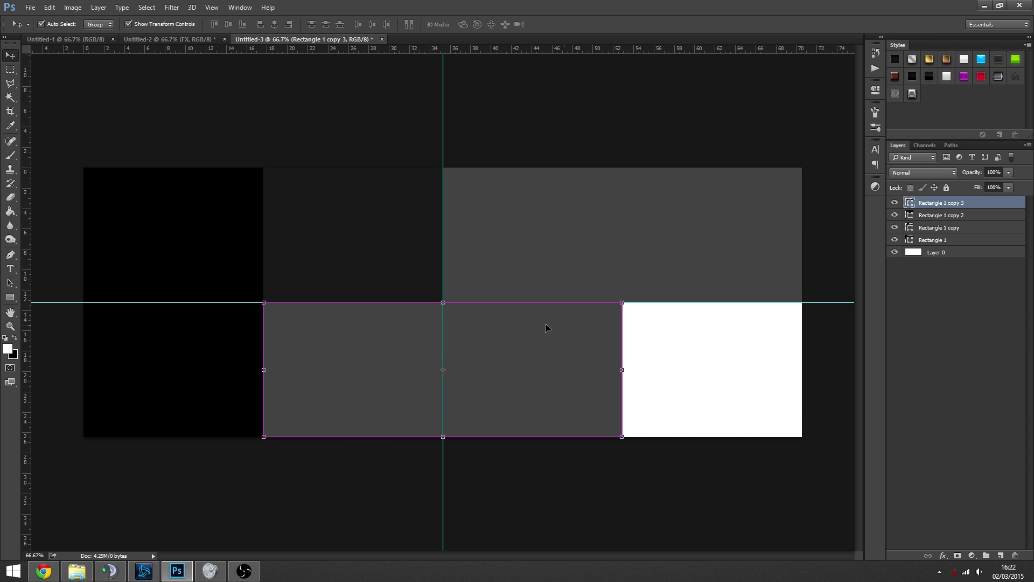
{"action": "left_click", "coordinate": [924, 274]}
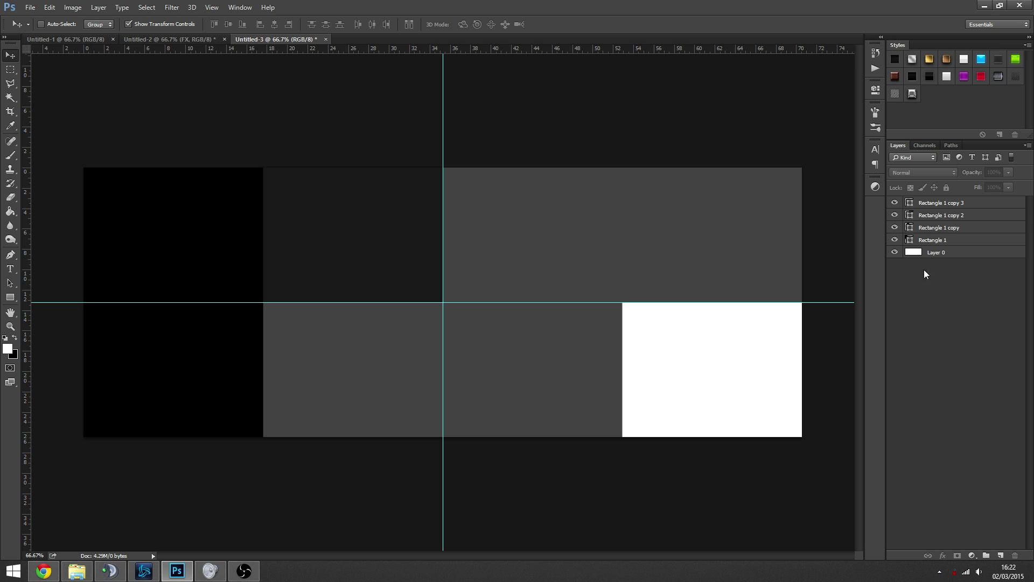
{"action": "left_click", "coordinate": [940, 203]}
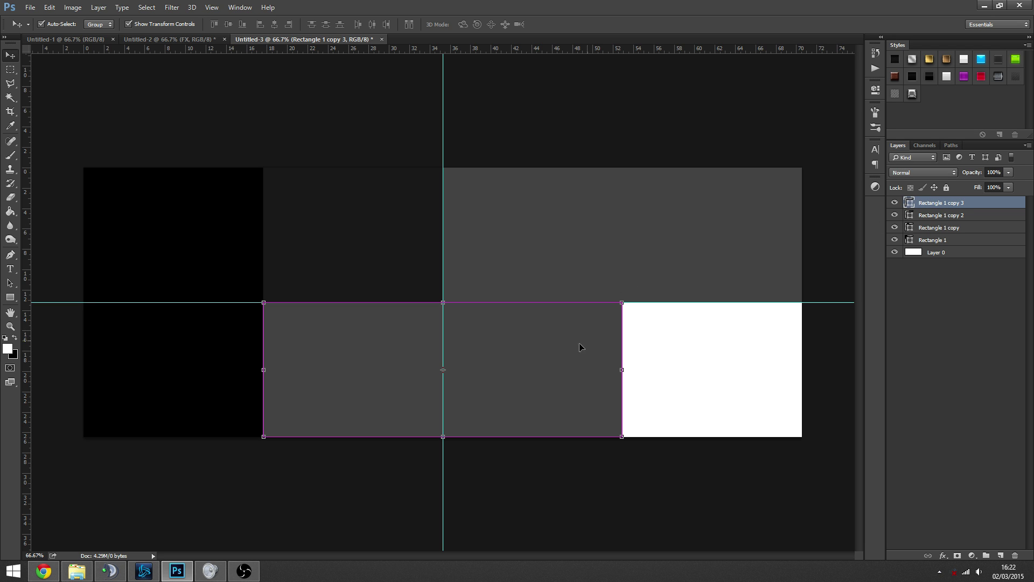
{"action": "key", "text": "ctrl+j"}
{"action": "key", "text": "ctrl+z"}
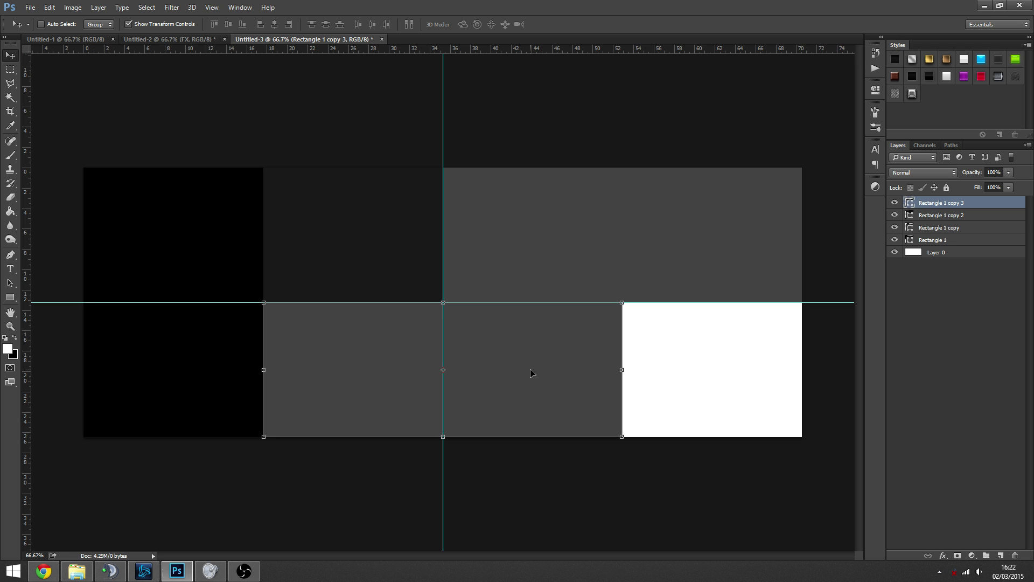
- Check the tile layers one by one, ending with the top-middle tile selected
{"action": "left_click", "coordinate": [975, 294]}
{"action": "left_click", "coordinate": [957, 207]}
{"action": "left_click", "coordinate": [932, 271]}
{"action": "left_click", "coordinate": [935, 204]}
{"action": "left_click", "coordinate": [935, 215]}
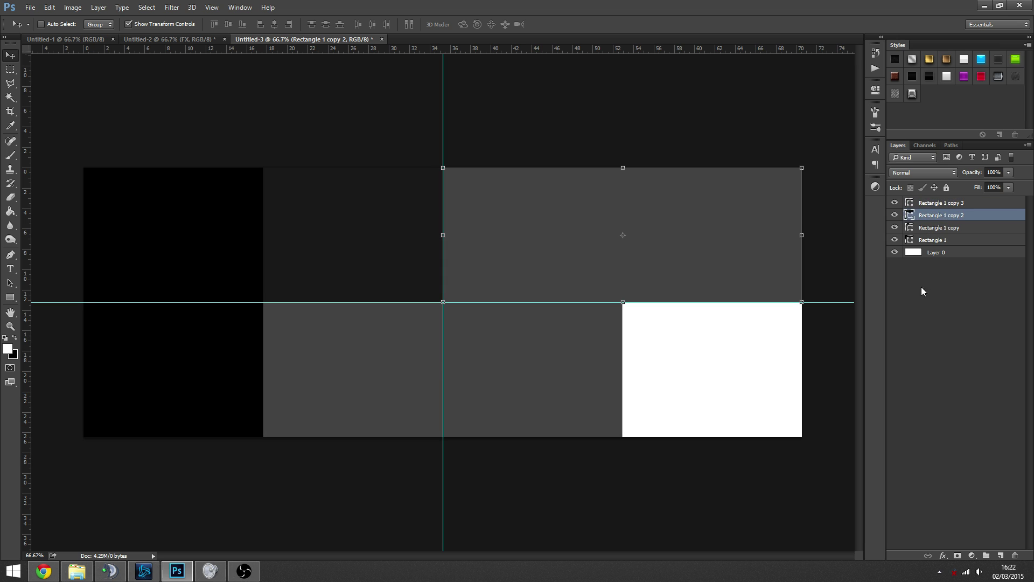
{"action": "left_click", "coordinate": [945, 204]}
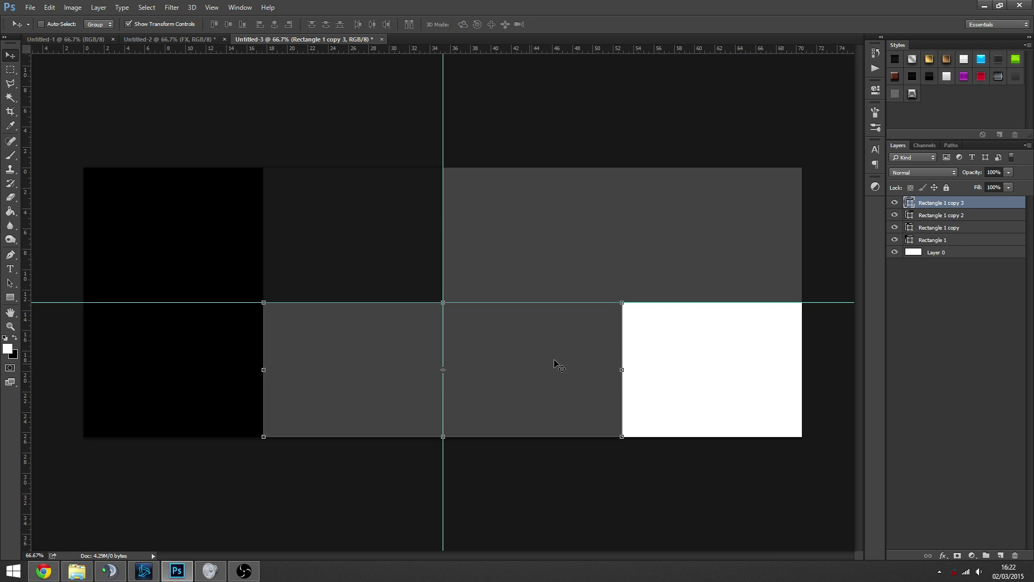
{"action": "left_click", "coordinate": [943, 228]}
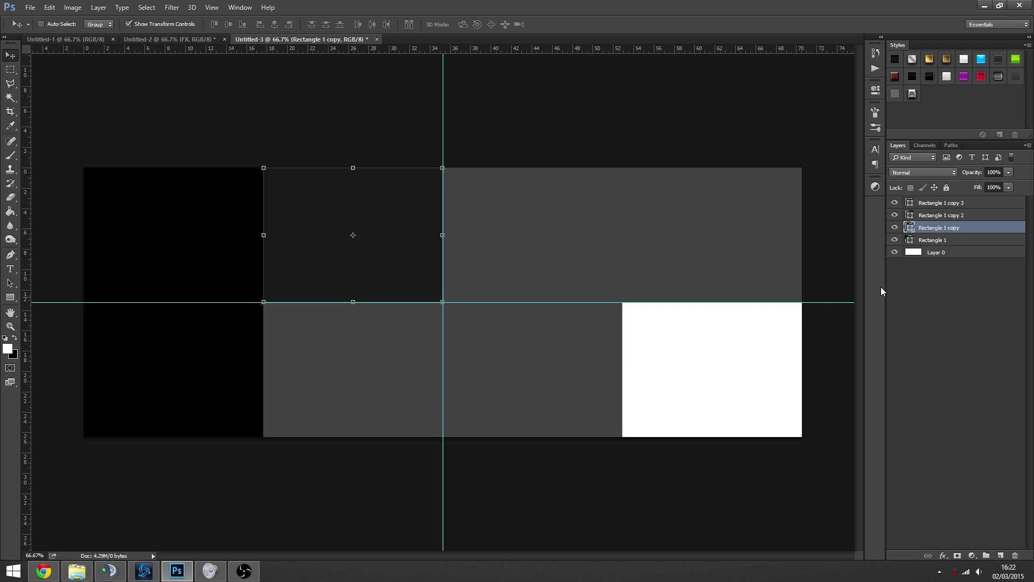
- Duplicate a tile over the white bottom-right area, fill it 858585, and narrow it to half width
{"action": "left_click", "coordinate": [955, 203]}
{"action": "left_click_drag", "start_coordinate": [570, 402], "coordinate": [805, 359]}
{"action": "double_click", "coordinate": [910, 202]}
{"action": "type", "text": "858585"}
{"action": "key", "text": "Return"}
{"action": "left_click_drag", "start_coordinate": [741, 376], "coordinate": [622, 368]}
{"action": "left_click_drag", "start_coordinate": [465, 305], "coordinate": [762, 367]}
{"action": "key", "text": "Return"}
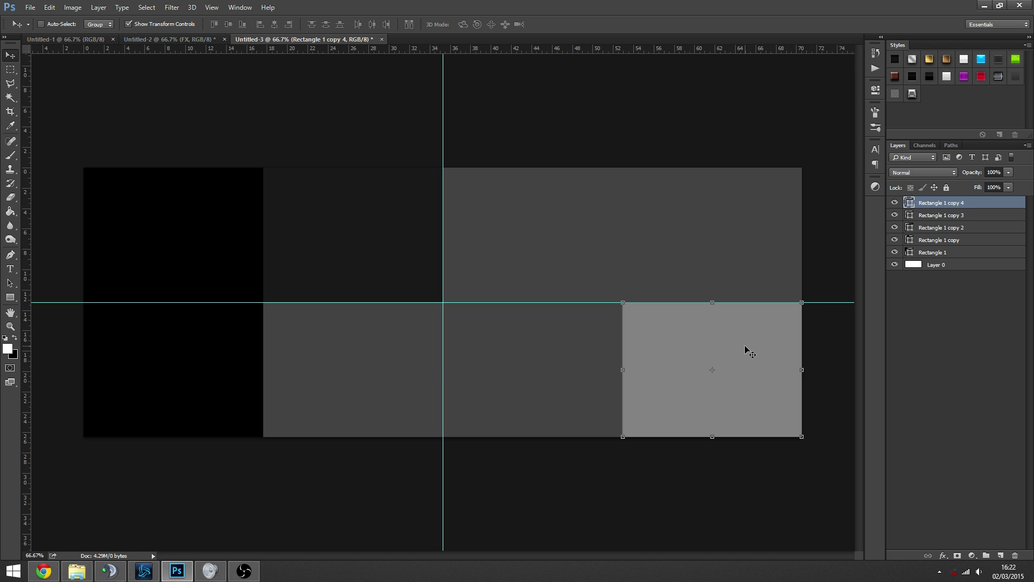
- Duplicate the narrowed tile and fit both copies side by side in the bottom-right corner
{"action": "key", "text": "ctrl+j"}
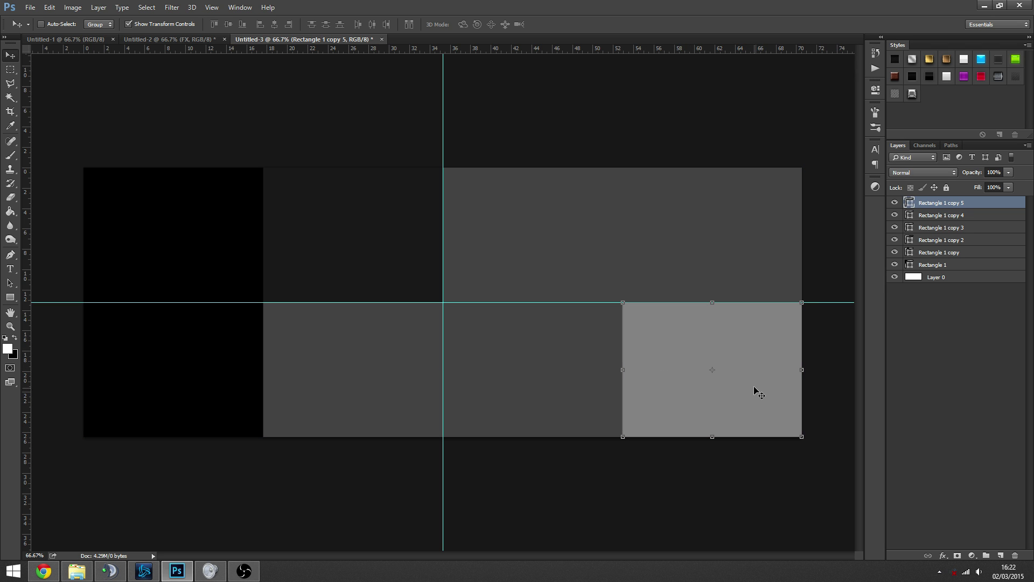
{"action": "left_click_drag", "start_coordinate": [758, 390], "coordinate": [662, 399]}
{"action": "left_click_drag", "start_coordinate": [677, 348], "coordinate": [687, 349]}
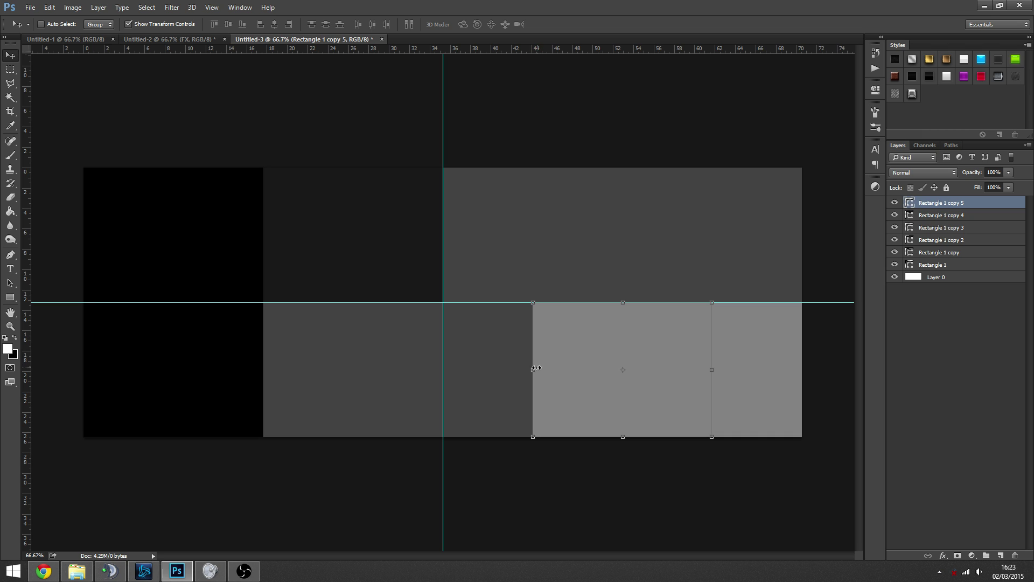
{"action": "left_click_drag", "start_coordinate": [536, 368], "coordinate": [706, 369]}
{"action": "left_click", "coordinate": [964, 216]}
{"action": "key", "text": "Return"}
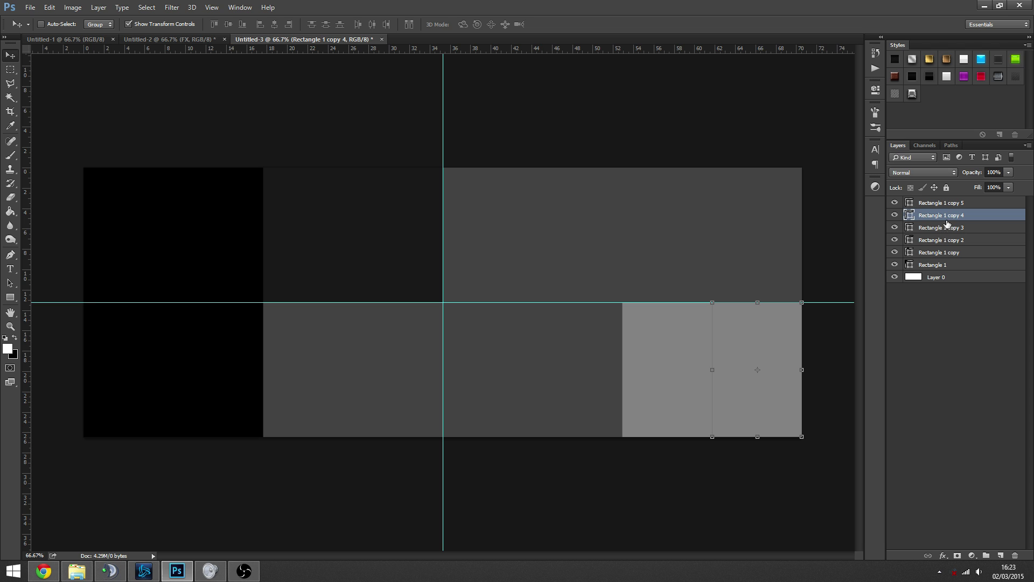
- Select Rectangle 1 copy 5 and pick a lighter grey for its fill
{"action": "left_click", "coordinate": [895, 215]}
{"action": "left_click", "coordinate": [895, 215]}
{"action": "left_click", "coordinate": [895, 203]}
{"action": "left_click", "coordinate": [895, 203]}
{"action": "left_click", "coordinate": [929, 330]}
{"action": "left_click", "coordinate": [911, 203]}
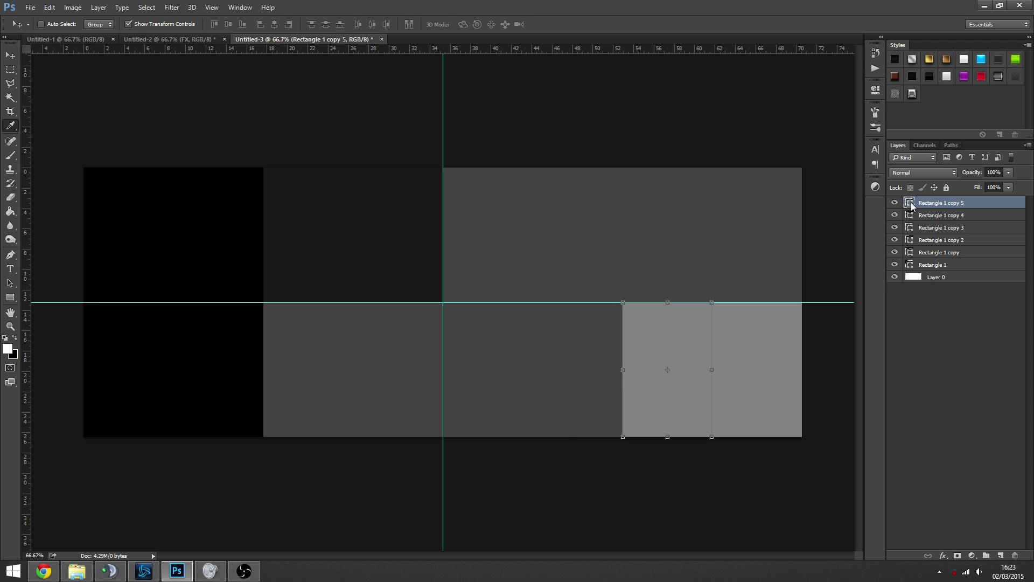
{"action": "double_click", "coordinate": [911, 203]}
{"action": "left_click", "coordinate": [272, 339]}
- Confirm copy 5's lighter grey, then give the wide lower-middle tile a lighter grey fill
{"action": "left_click", "coordinate": [526, 300]}
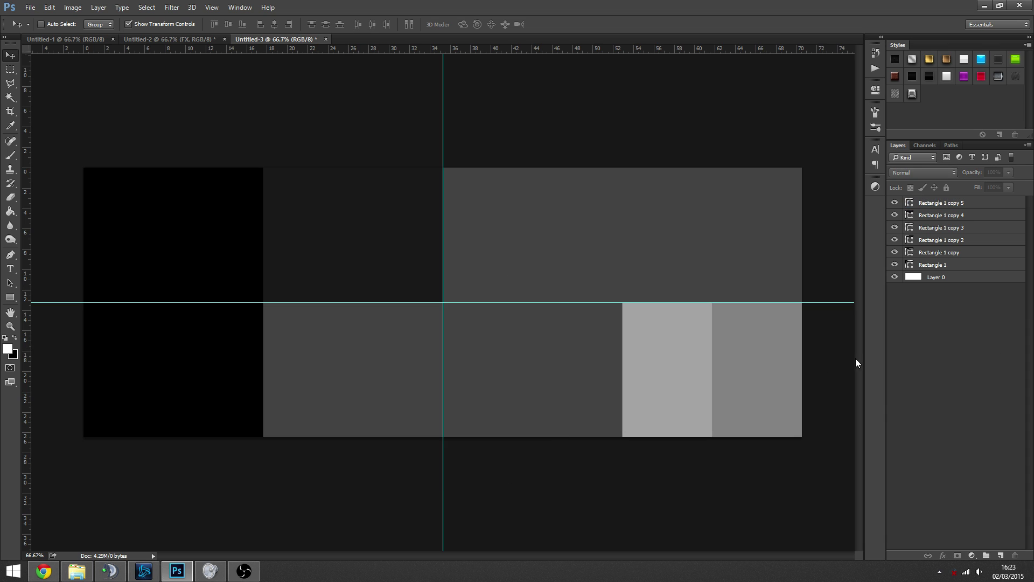
{"action": "double_click", "coordinate": [911, 228]}
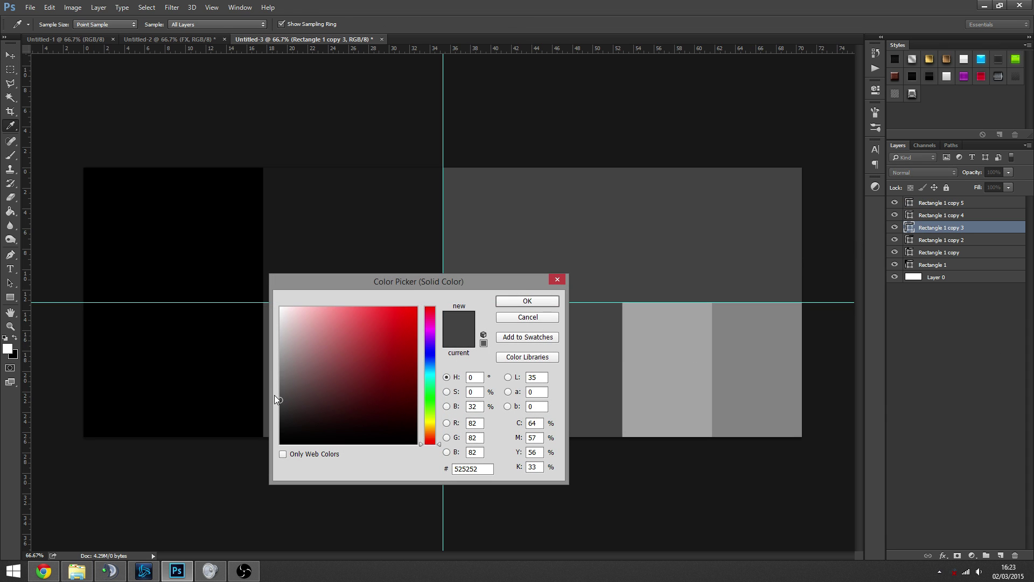
{"action": "left_click", "coordinate": [283, 384]}
{"action": "left_click", "coordinate": [509, 300]}
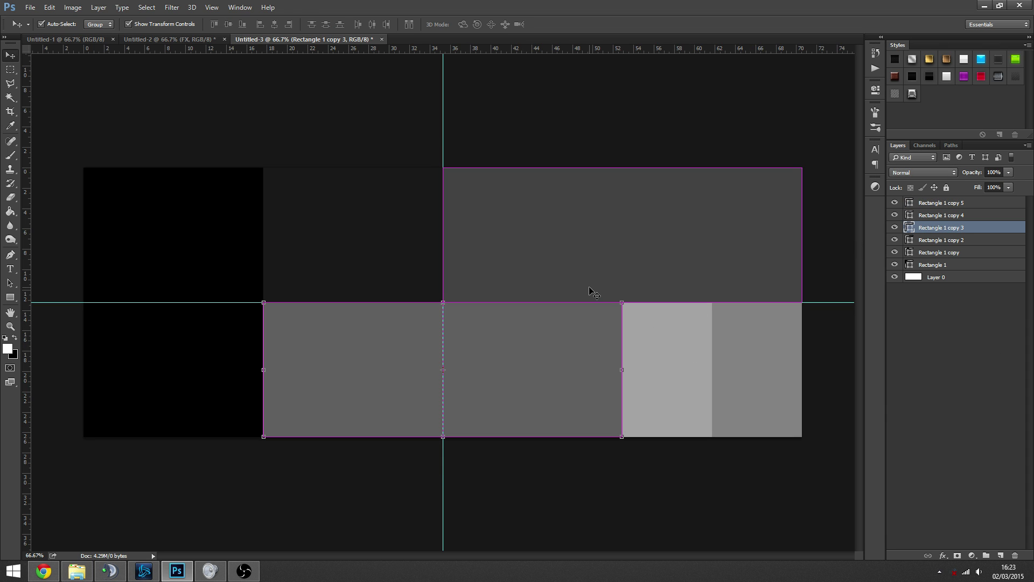
- Hide the guides, deselect all layers, and glance at Untitled-2 before returning to Untitled-3
{"action": "key", "text": "ctrl+semicolon"}
{"action": "left_click", "coordinate": [929, 383]}
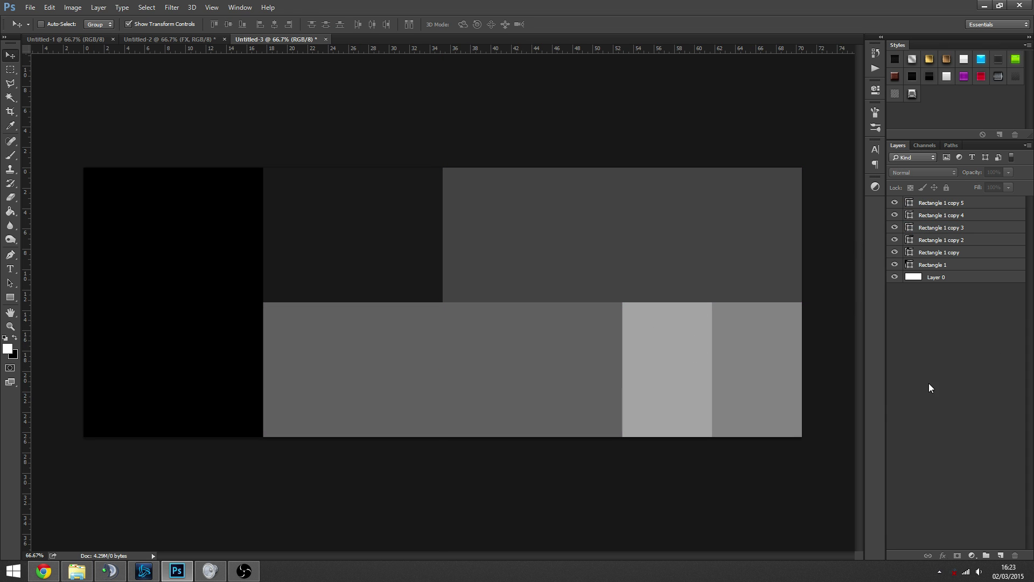
{"action": "left_click", "coordinate": [193, 38]}
{"action": "left_click", "coordinate": [264, 40]}
- Switch to Untitled-2, then browse the Unsplash photo grid in the browser
{"action": "left_click", "coordinate": [183, 39]}
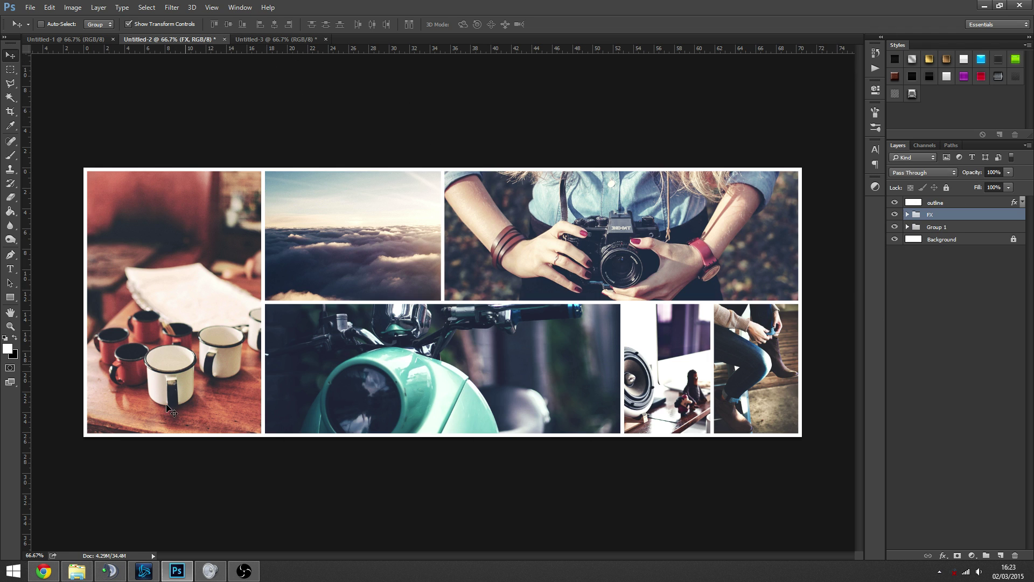
{"action": "left_click", "coordinate": [44, 570]}
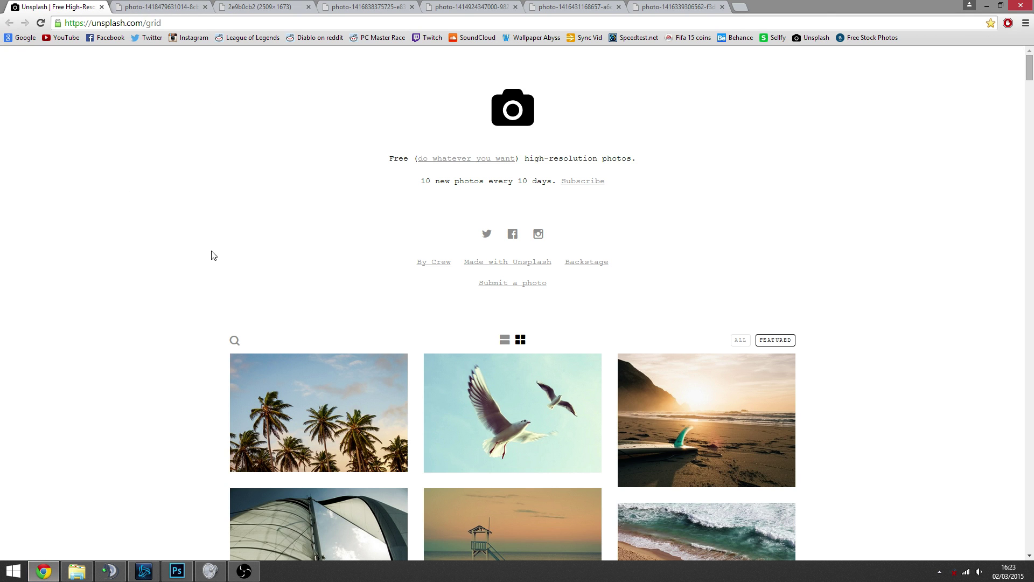
{"action": "scroll", "coordinate": [111, 237], "scroll_direction": "down", "scroll_amount": 10}
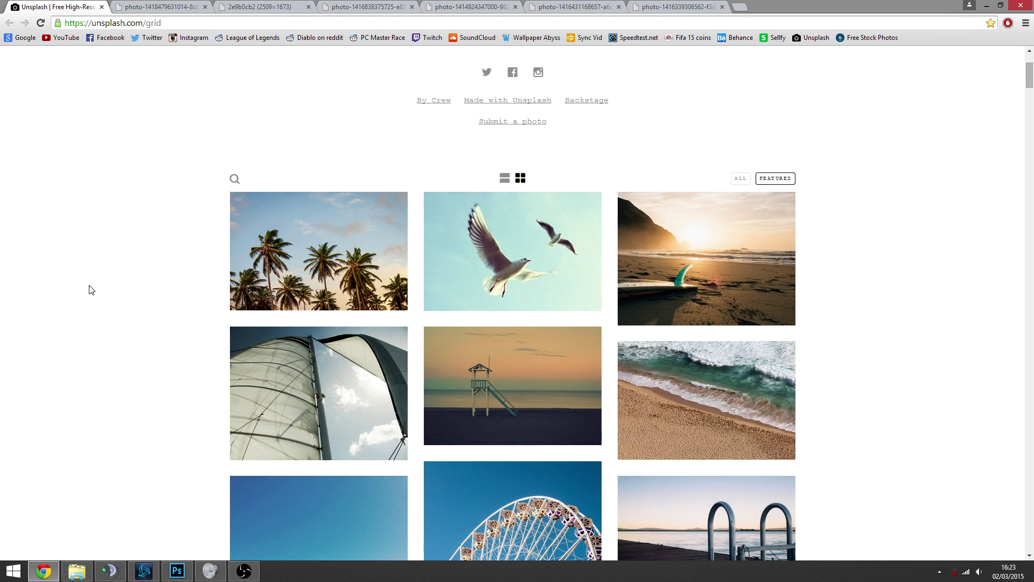
{"action": "scroll", "coordinate": [127, 226], "scroll_direction": "up", "scroll_amount": 10}
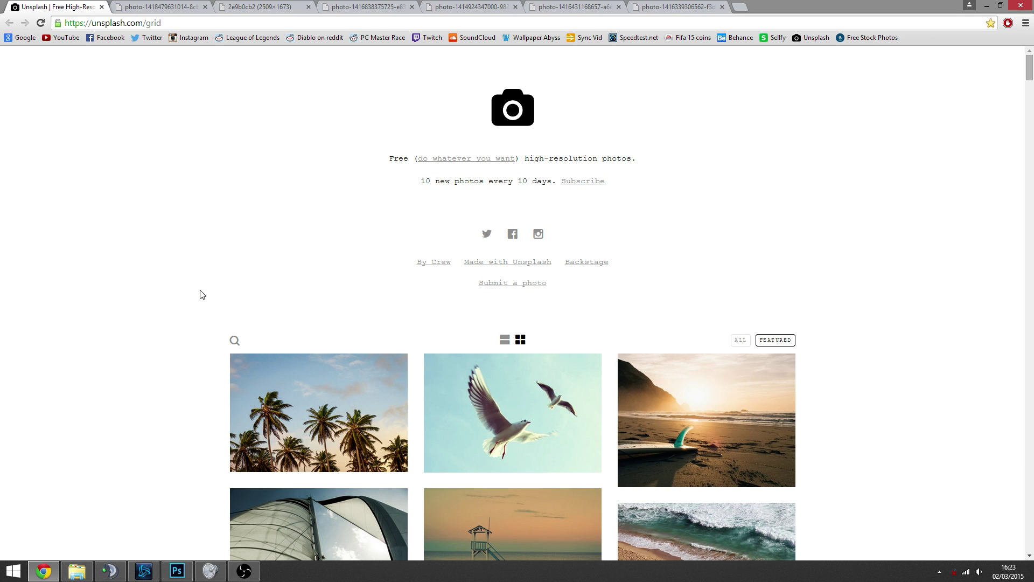
{"action": "left_click_drag", "start_coordinate": [441, 183], "coordinate": [512, 183]}
{"action": "left_click", "coordinate": [203, 238]}
- Flip through the downloaded photo tabs, fit the cups photo to the window, and return to Photoshop
{"action": "left_click", "coordinate": [145, 6]}
{"action": "left_click", "coordinate": [253, 7]}
{"action": "left_click", "coordinate": [356, 7]}
{"action": "left_click", "coordinate": [464, 6]}
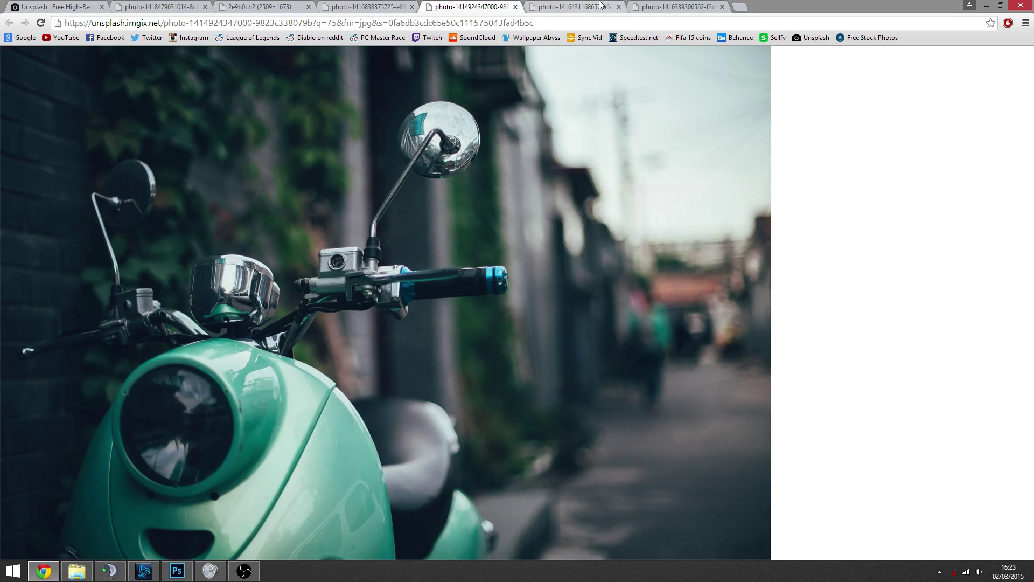
{"action": "left_click", "coordinate": [571, 7]}
{"action": "left_click", "coordinate": [673, 7]}
{"action": "key", "text": "ctrl+shift+Tab"}
{"action": "key", "text": "ctrl+shift+Tab"}
{"action": "key", "text": "ctrl+shift+Tab"}
{"action": "key", "text": "ctrl+shift+Tab"}
{"action": "key", "text": "ctrl+shift+Tab"}
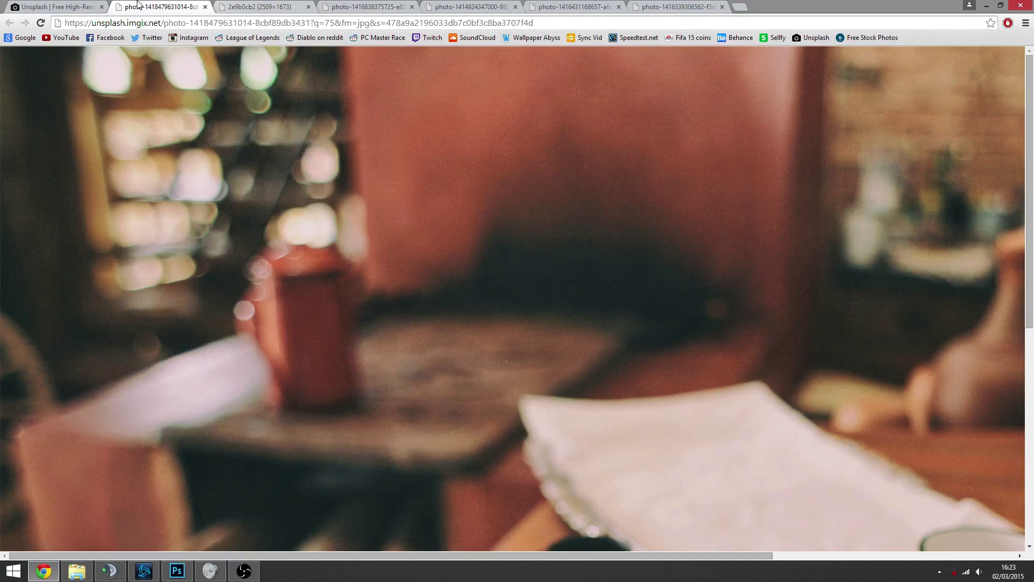
{"action": "left_click", "coordinate": [320, 311]}
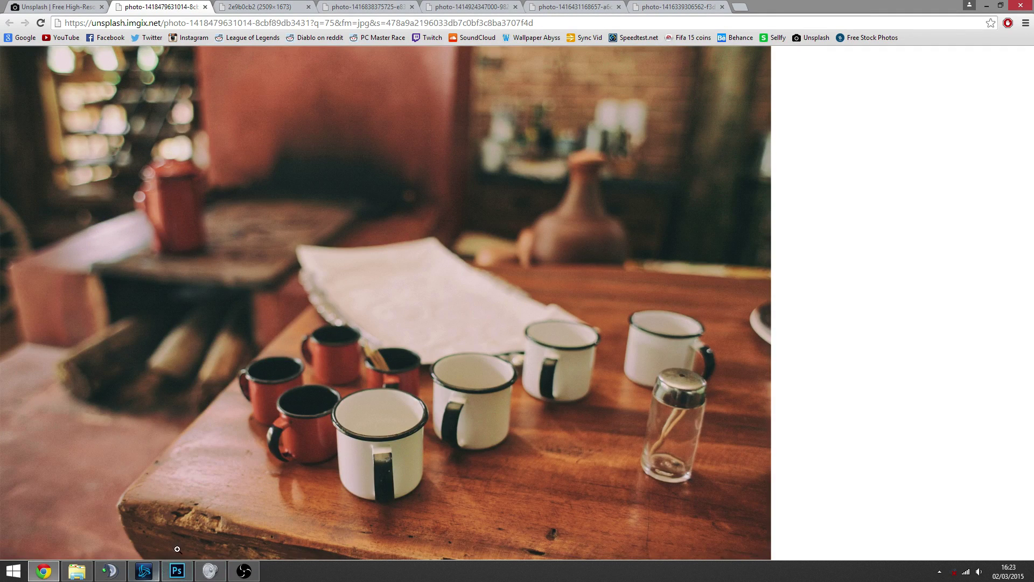
{"action": "left_click", "coordinate": [244, 571]}
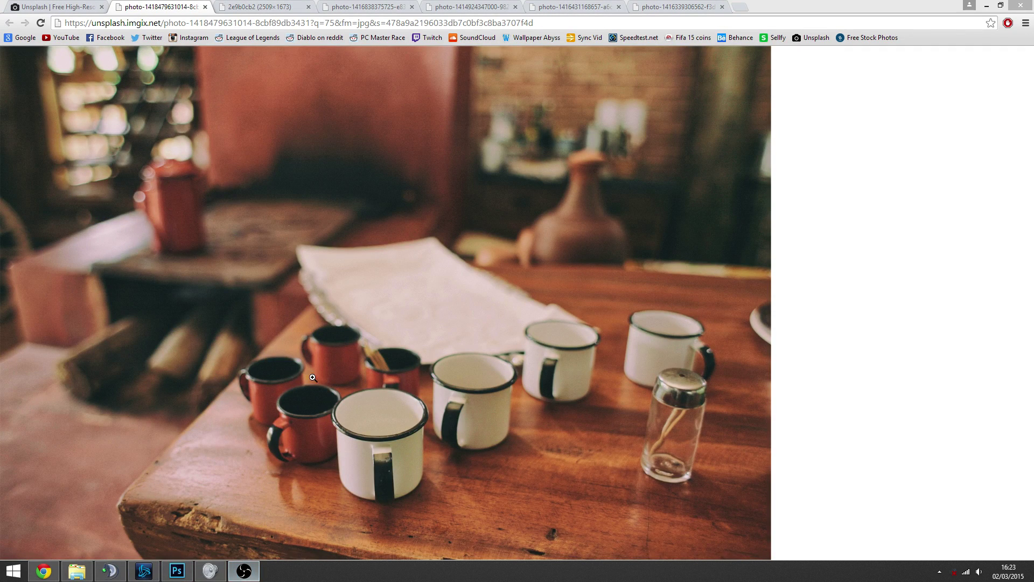
{"action": "left_click", "coordinate": [178, 566]}
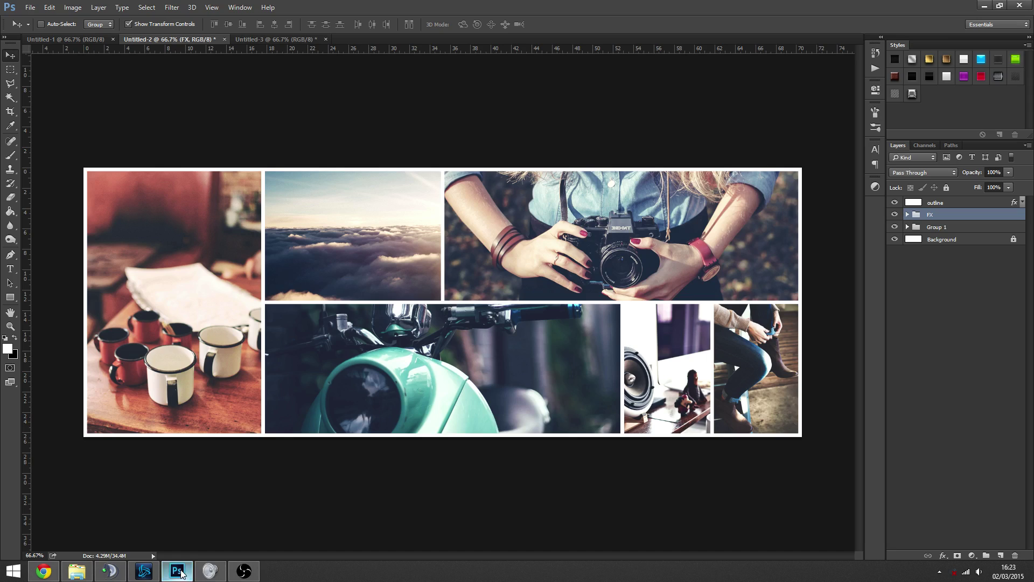
- Select photo Layers 1–6 in Untitled-2's Group 1 and drag them into Untitled-3
{"action": "left_click", "coordinate": [978, 299]}
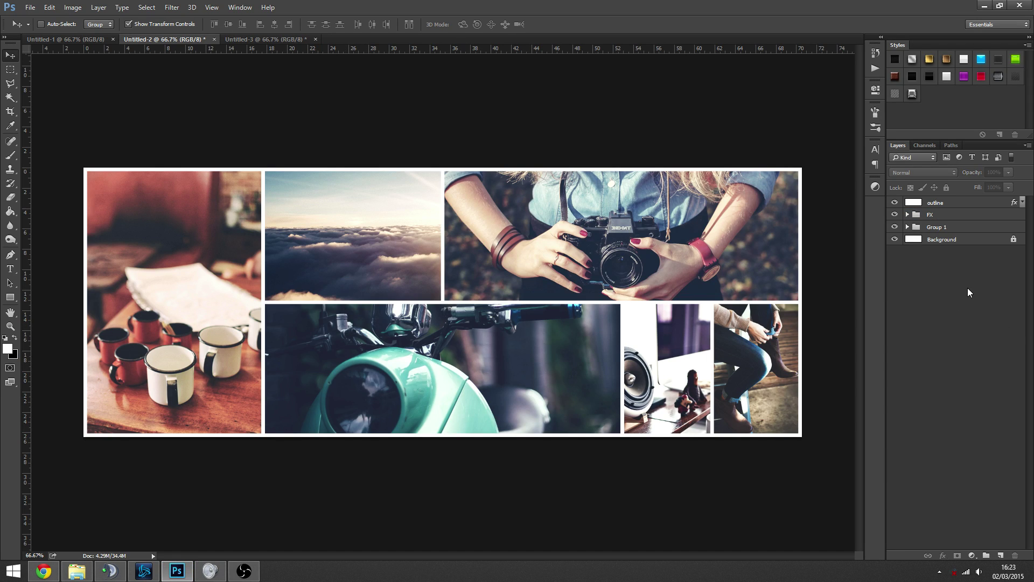
{"action": "left_click", "coordinate": [269, 40]}
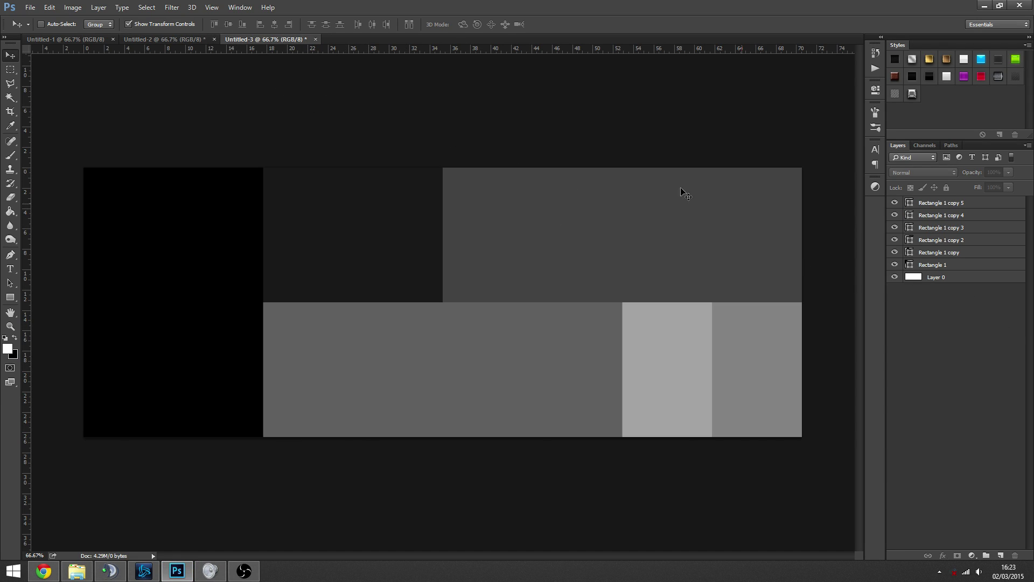
{"action": "left_click", "coordinate": [198, 39]}
{"action": "left_click", "coordinate": [908, 227]}
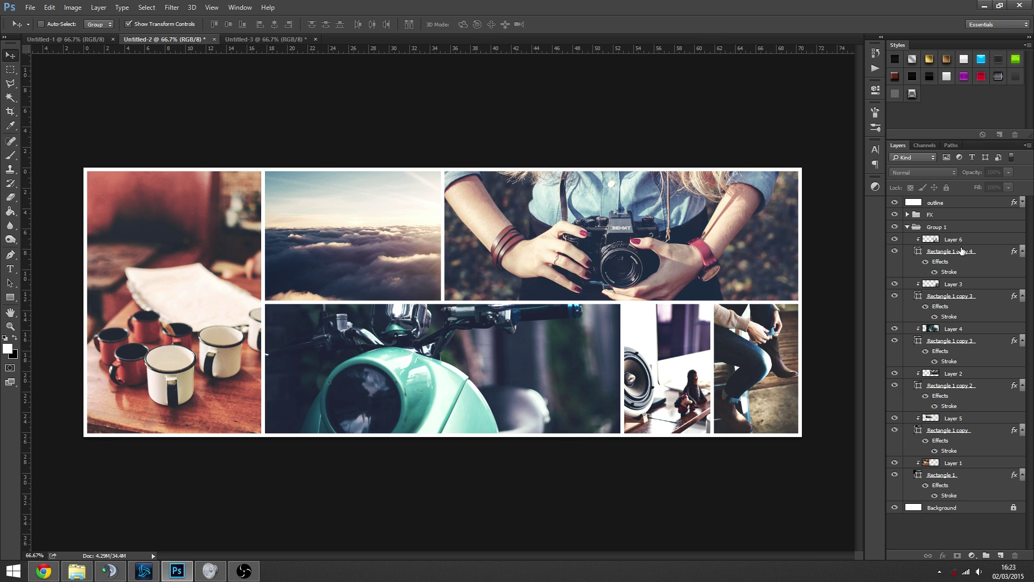
{"action": "left_click", "coordinate": [989, 239]}
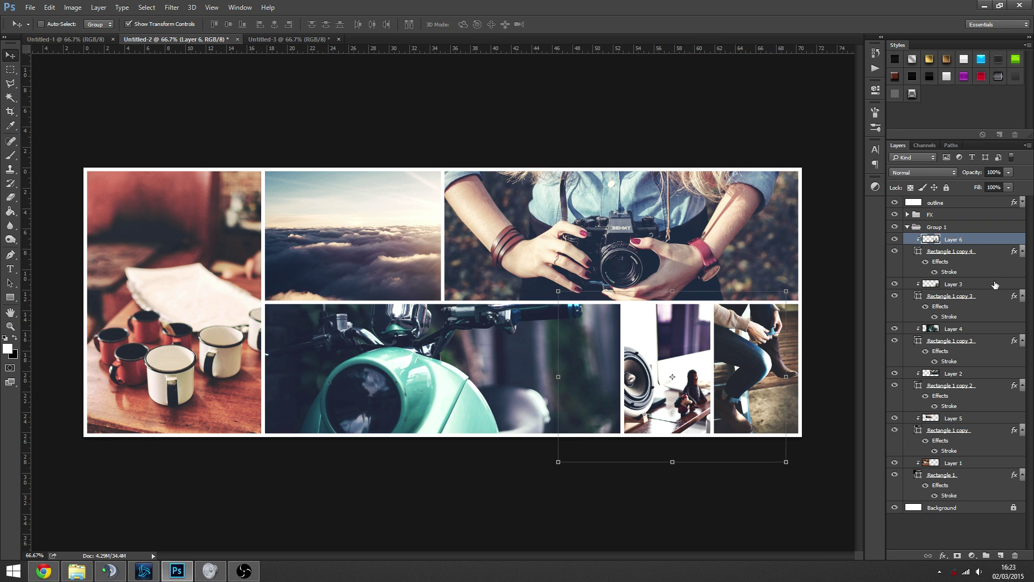
{"action": "left_click", "coordinate": [995, 285], "text": "ctrl"}
{"action": "left_click", "coordinate": [992, 330], "text": "ctrl"}
{"action": "left_click", "coordinate": [989, 375], "text": "ctrl"}
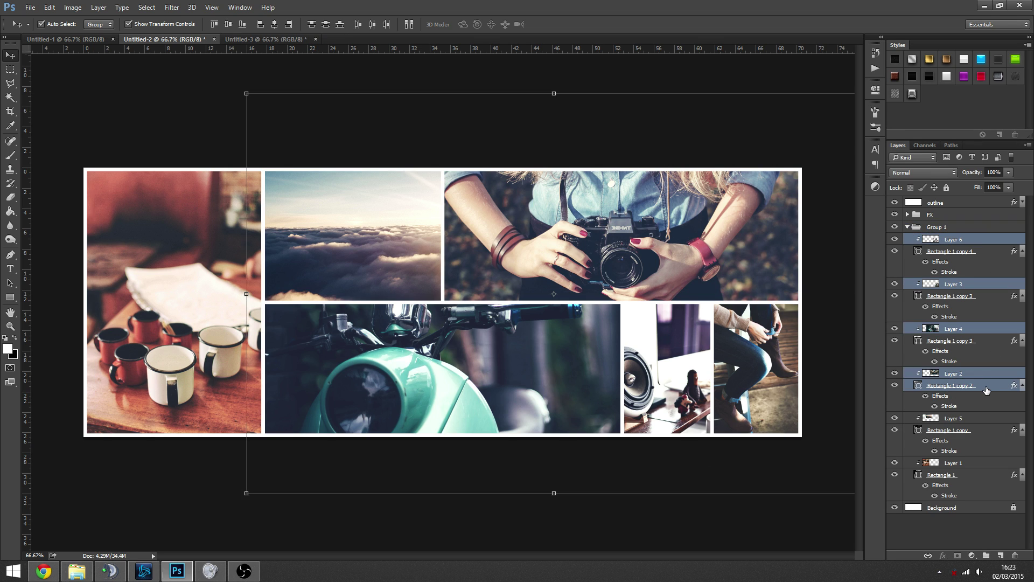
{"action": "left_click", "coordinate": [987, 419], "text": "ctrl"}
{"action": "left_click", "coordinate": [986, 463], "text": "ctrl"}
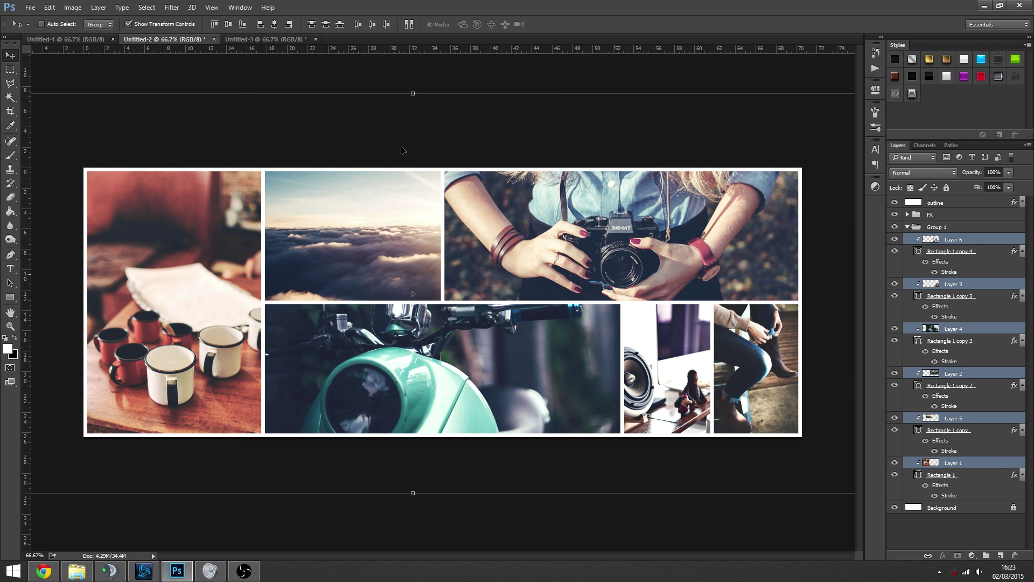
{"action": "left_click_drag", "start_coordinate": [403, 151], "coordinate": [642, 231]}
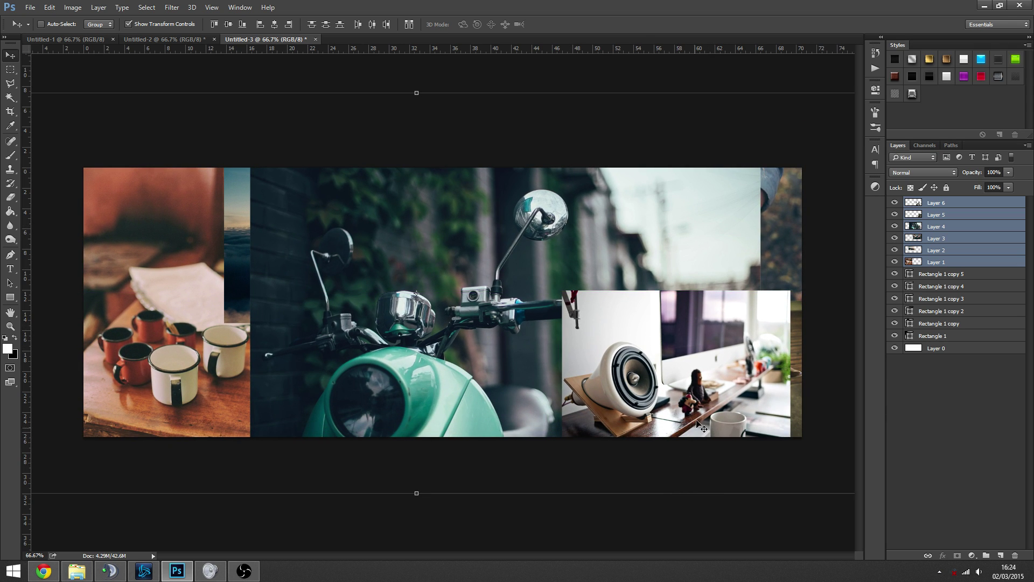
- Hide photo Layers 2–6 and move the cups photo, Layer 1, just above Rectangle 1
{"action": "left_click", "coordinate": [953, 433]}
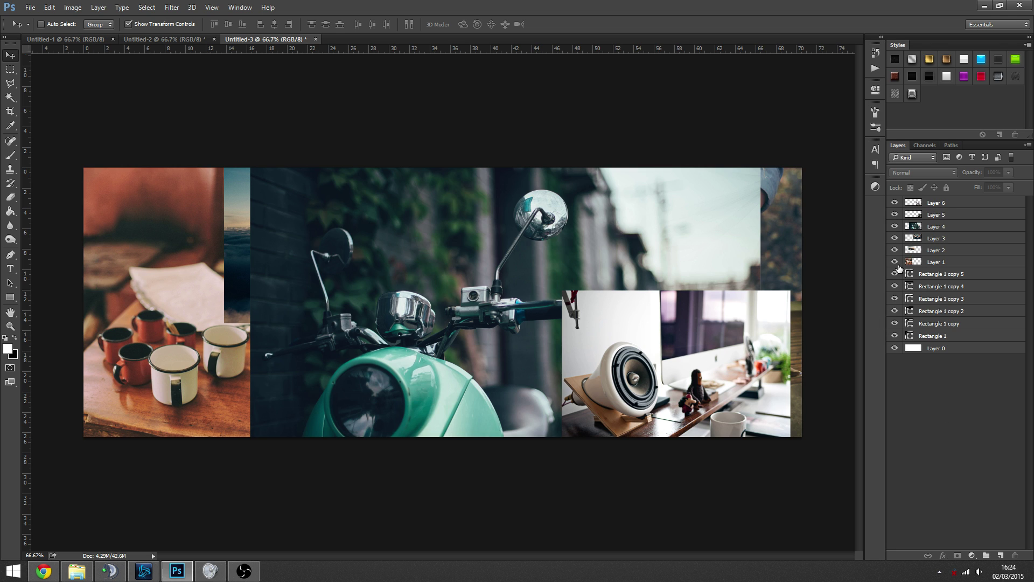
{"action": "left_click_drag", "start_coordinate": [895, 254], "coordinate": [895, 203]}
{"action": "left_click", "coordinate": [957, 263]}
{"action": "left_click_drag", "start_coordinate": [375, 268], "coordinate": [691, 281]}
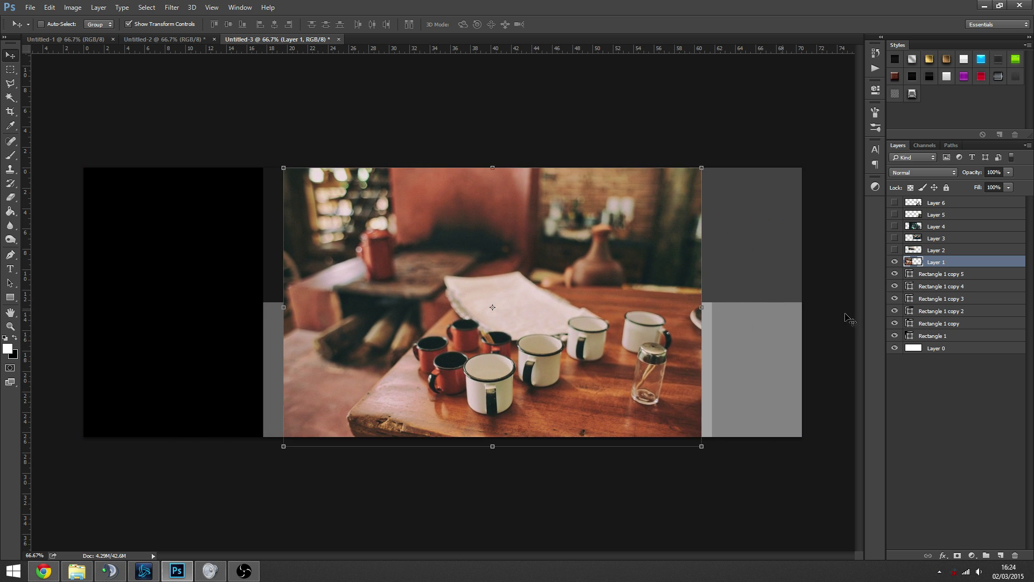
{"action": "left_click_drag", "start_coordinate": [474, 291], "coordinate": [441, 297]}
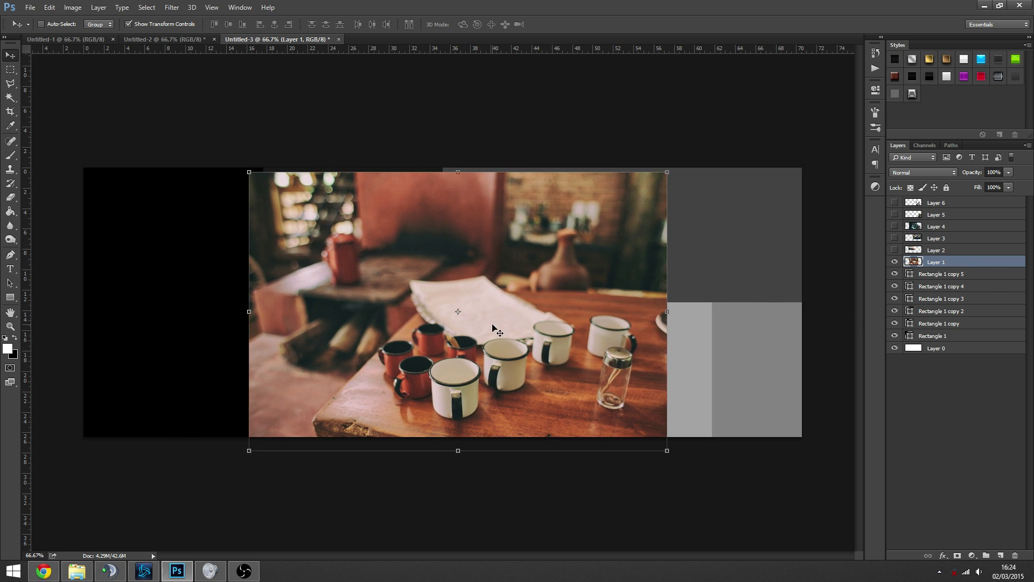
{"action": "left_click_drag", "start_coordinate": [941, 264], "coordinate": [940, 329]}
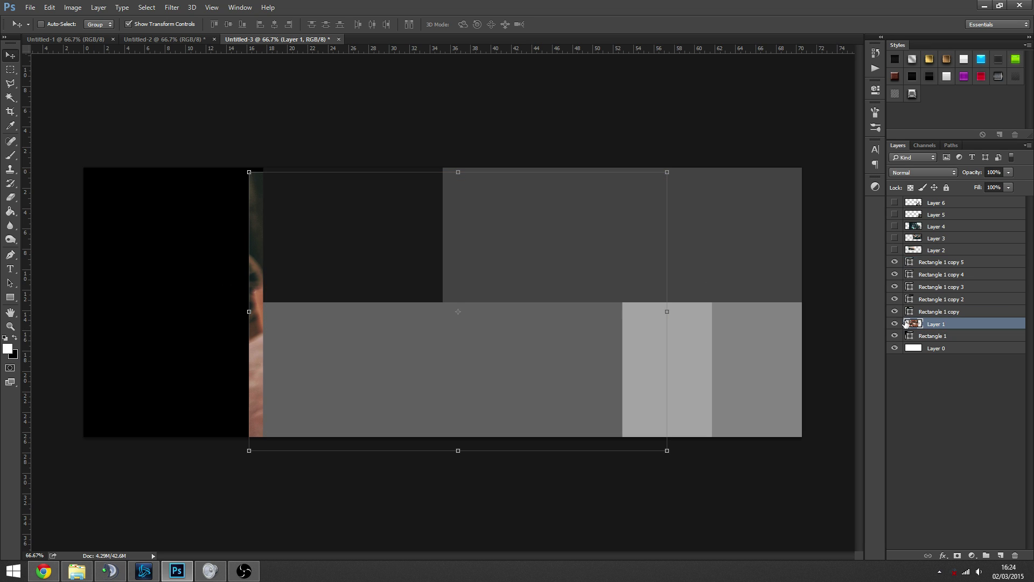
- Position the cups photo inside the left tile and make the clouds photo, Layer 2, visible
{"action": "left_click_drag", "start_coordinate": [539, 275], "coordinate": [388, 265]}
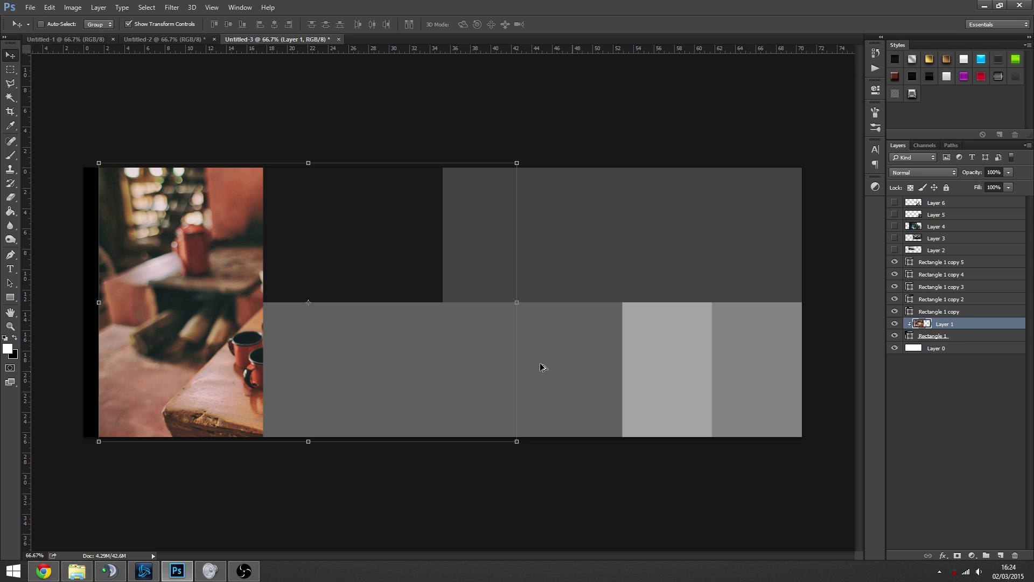
{"action": "left_click_drag", "start_coordinate": [354, 321], "coordinate": [219, 327]}
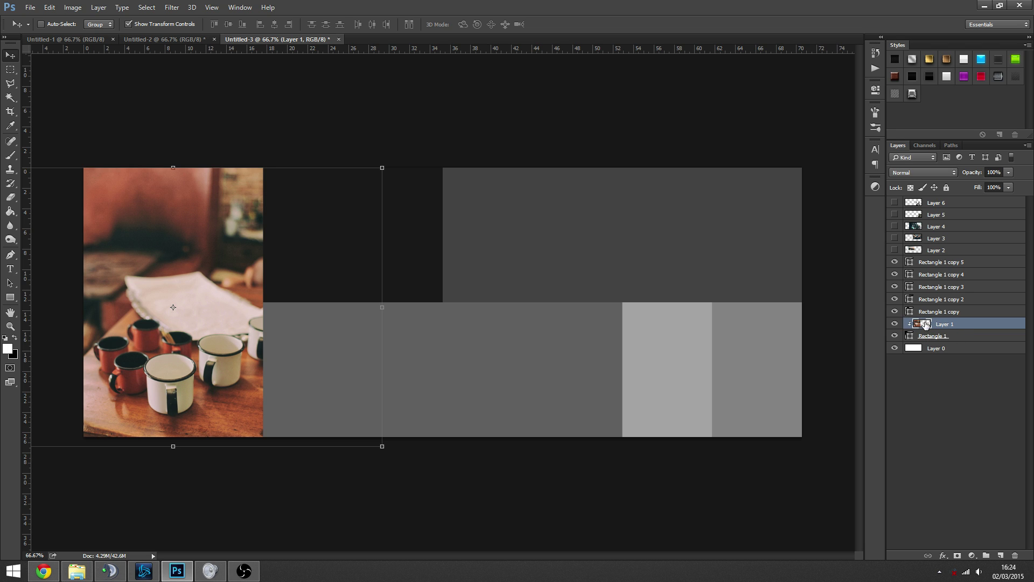
{"action": "left_click", "coordinate": [954, 339]}
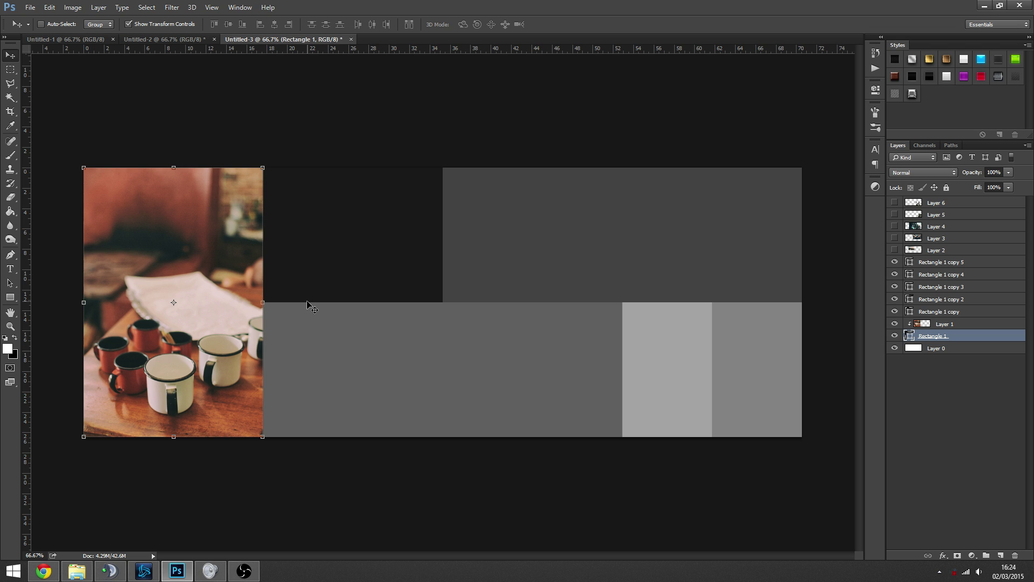
{"action": "left_click", "coordinate": [943, 323]}
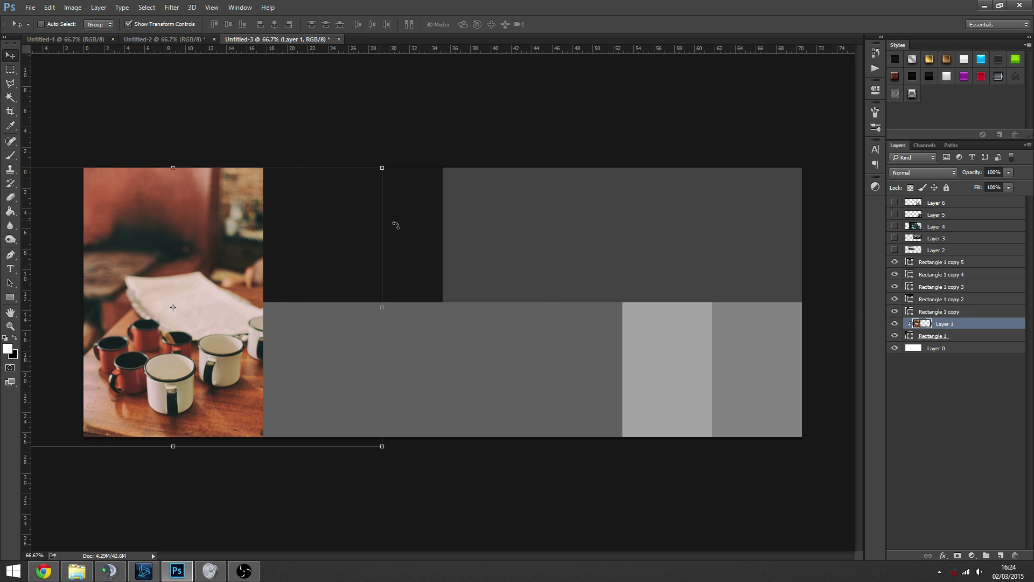
{"action": "mouse_move", "coordinate": [323, 289]}
{"action": "left_mouse_down"}
{"action": "mouse_move", "coordinate": [294, 287]}
{"action": "mouse_move", "coordinate": [320, 293]}
{"action": "left_mouse_up"}
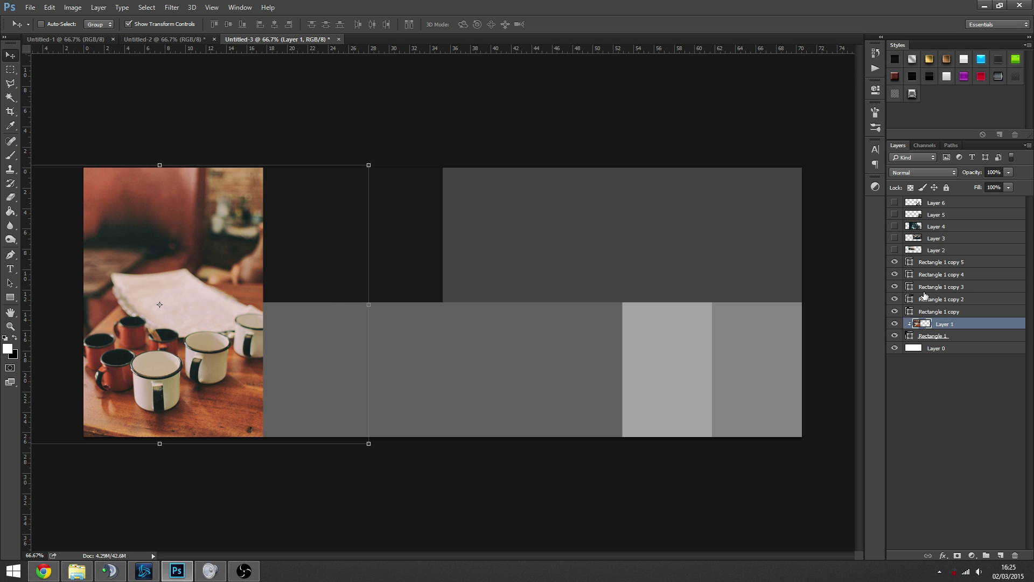
{"action": "left_click", "coordinate": [944, 248]}
{"action": "left_click", "coordinate": [895, 249]}
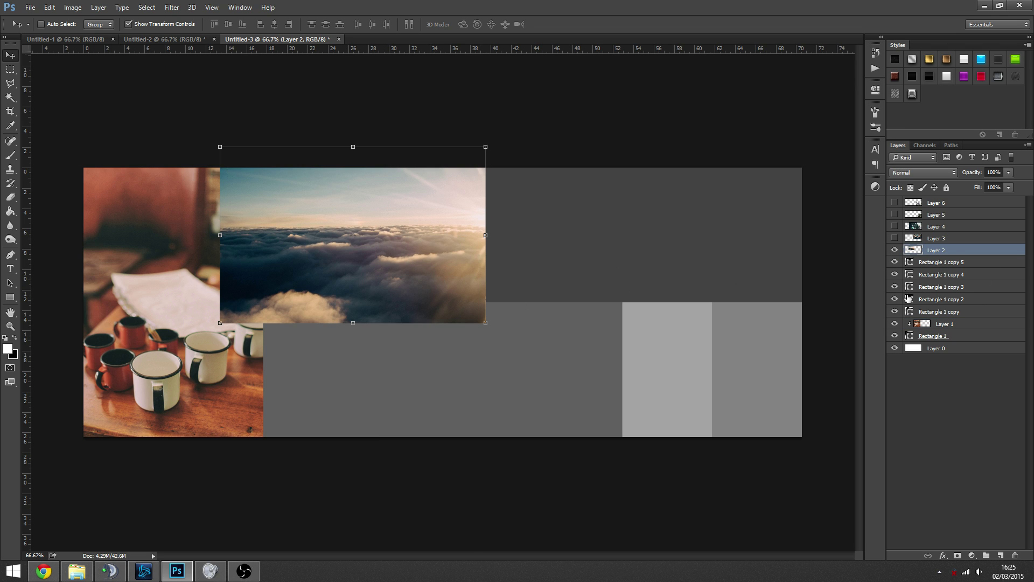
- Clip the clouds photo into the second top tile and the camera photo into the top-right tile
{"action": "left_click_drag", "start_coordinate": [952, 250], "coordinate": [955, 301]}
{"action": "left_click", "coordinate": [955, 306], "text": "alt"}
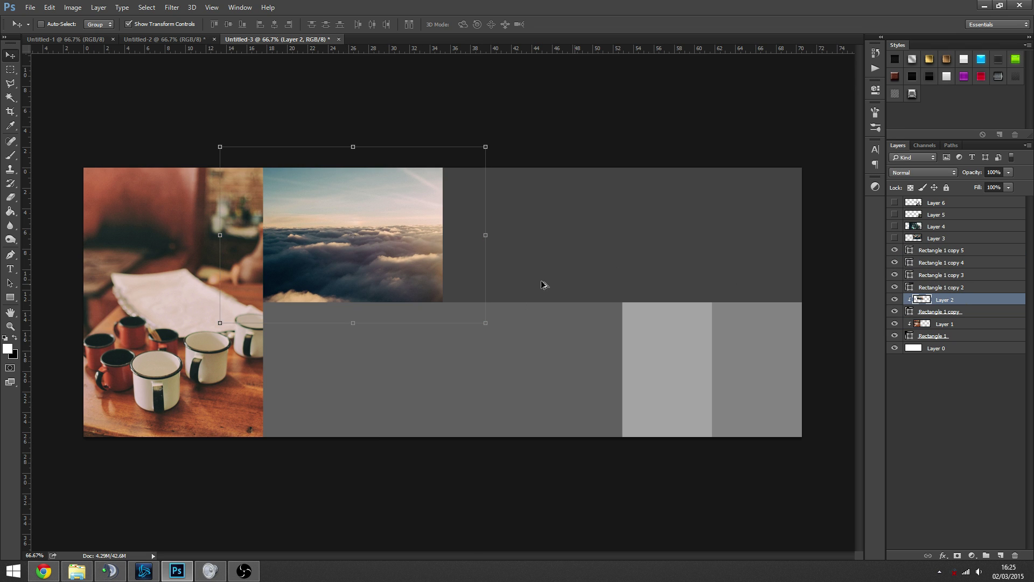
{"action": "left_click_drag", "start_coordinate": [431, 264], "coordinate": [389, 270]}
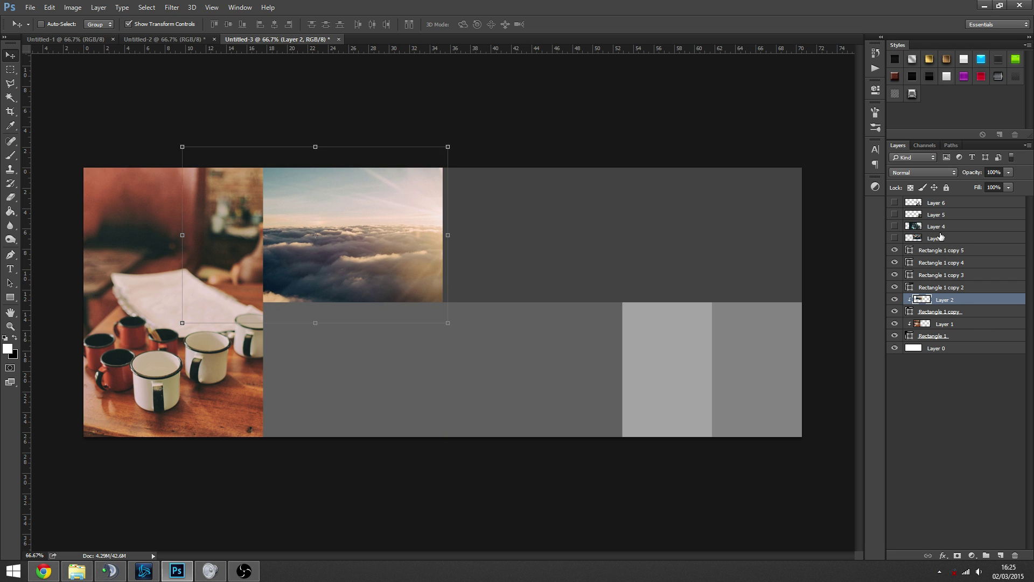
{"action": "left_click", "coordinate": [941, 237]}
{"action": "left_click", "coordinate": [895, 238]}
{"action": "left_click_drag", "start_coordinate": [937, 238], "coordinate": [959, 278]}
{"action": "key", "text": "ctrl+alt+g"}
{"action": "left_click_drag", "start_coordinate": [733, 238], "coordinate": [735, 252]}
- Clip and show the scooter photo in the bottom-middle tile and the sitting-woman photo in Rectangle 1 copy 4
{"action": "left_click", "coordinate": [954, 264]}
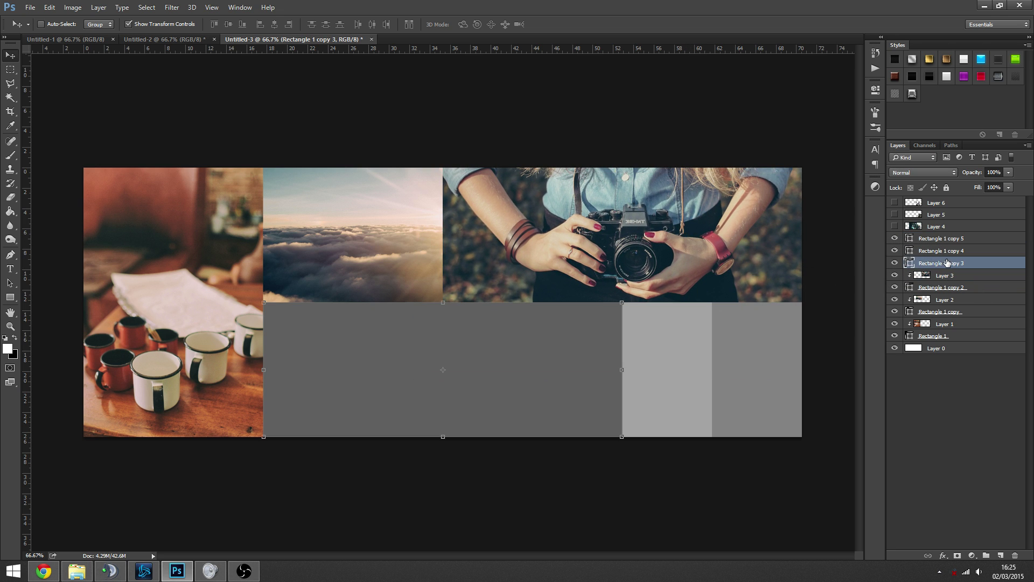
{"action": "left_click_drag", "start_coordinate": [931, 231], "coordinate": [936, 257]}
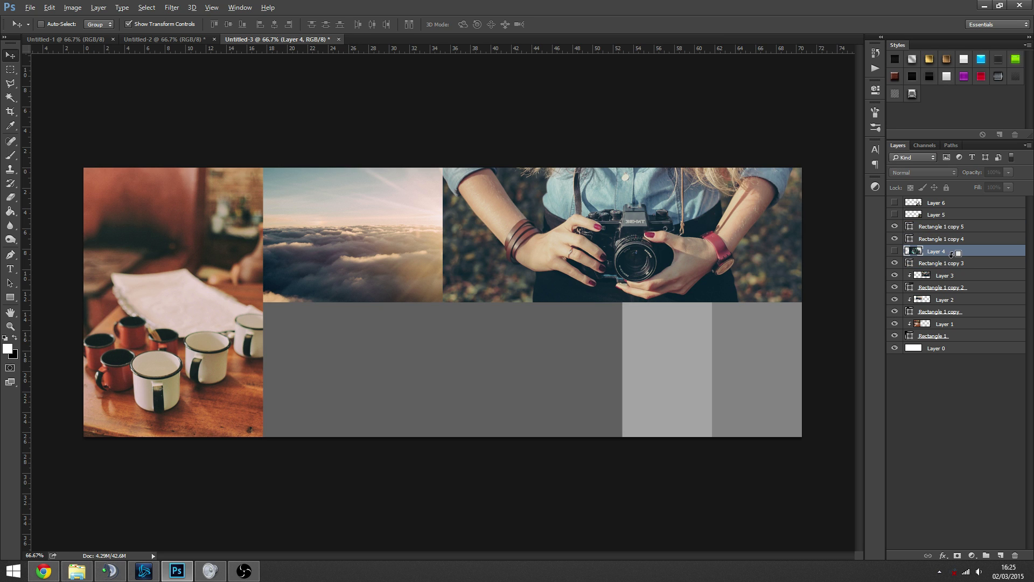
{"action": "key", "text": "ctrl+alt+g"}
{"action": "left_click", "coordinate": [895, 252]}
{"action": "left_click_drag", "start_coordinate": [603, 361], "coordinate": [587, 377]}
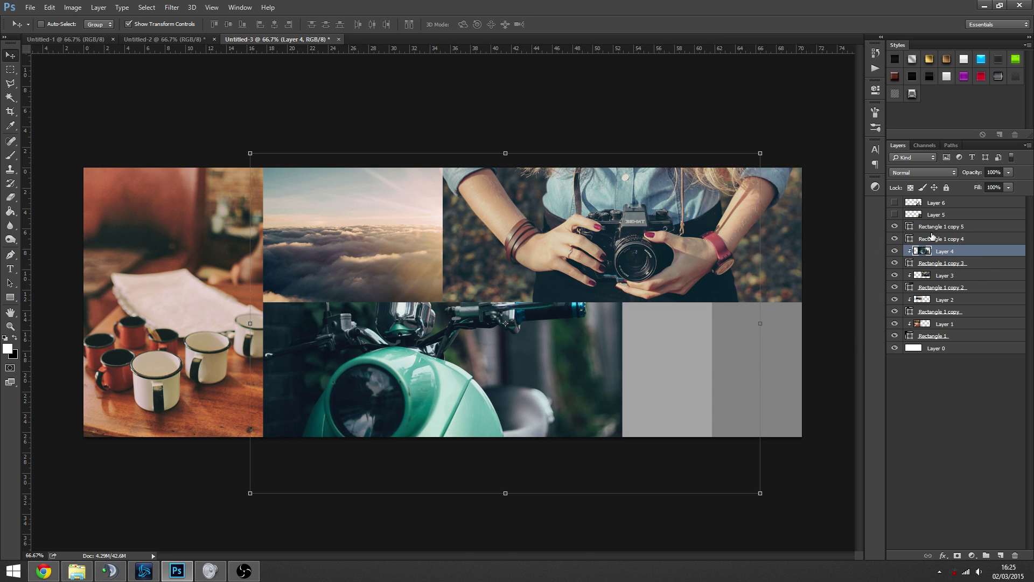
{"action": "left_click_drag", "start_coordinate": [940, 216], "coordinate": [944, 234]}
{"action": "left_click", "coordinate": [900, 233], "text": "alt"}
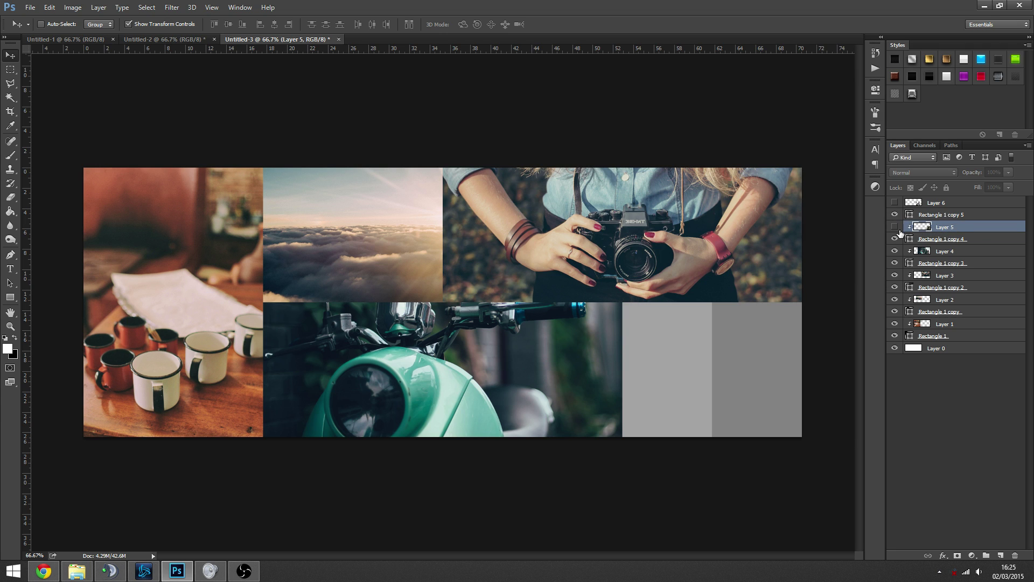
{"action": "left_click", "coordinate": [895, 227]}
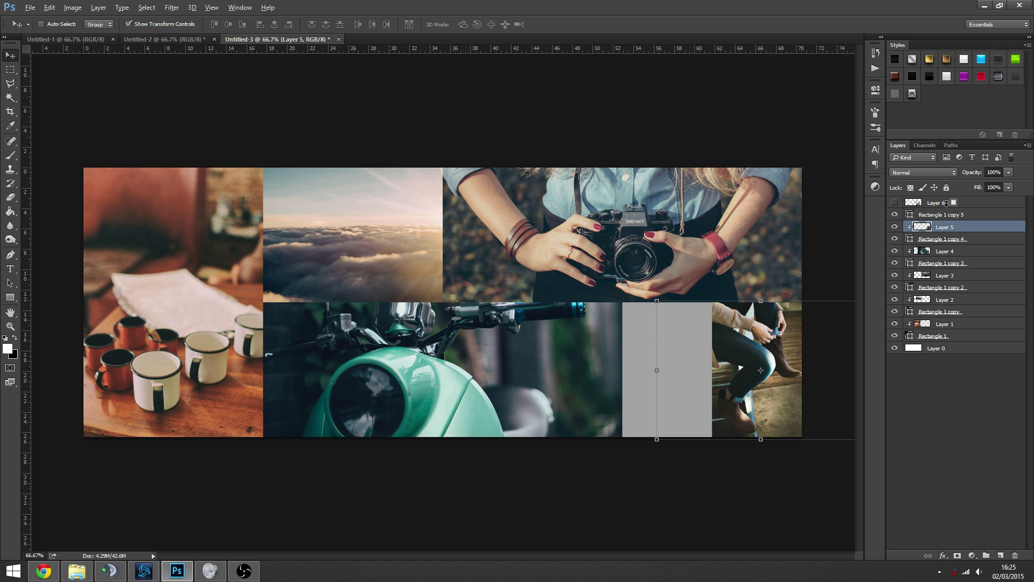
- Show the speaker photo and clip it into the last grey tile, Rectangle 1 copy 5
{"action": "left_click", "coordinate": [895, 202]}
{"action": "left_click", "coordinate": [901, 208], "text": "alt"}
{"action": "left_click", "coordinate": [948, 388]}
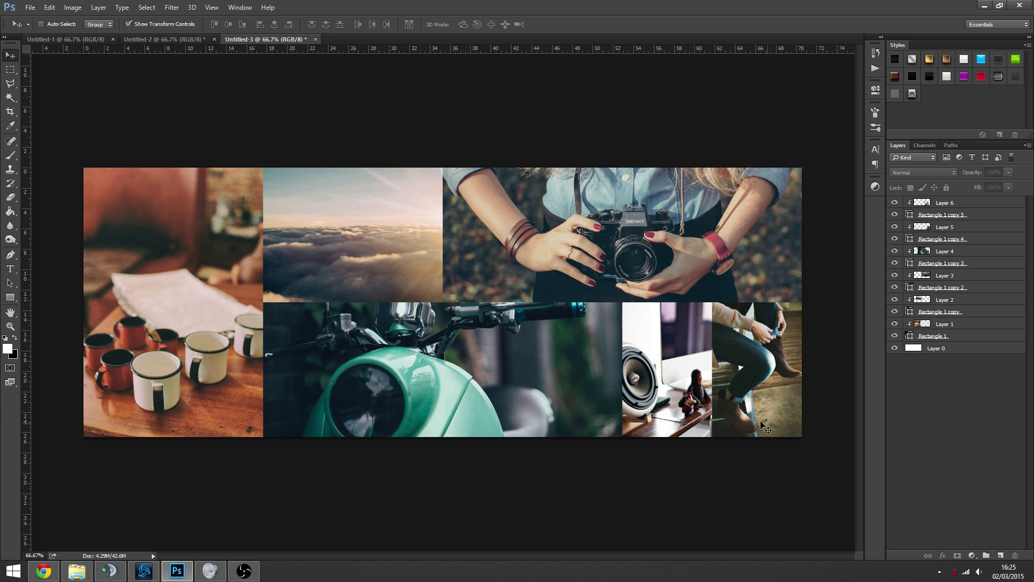
{"action": "key", "text": "z"}
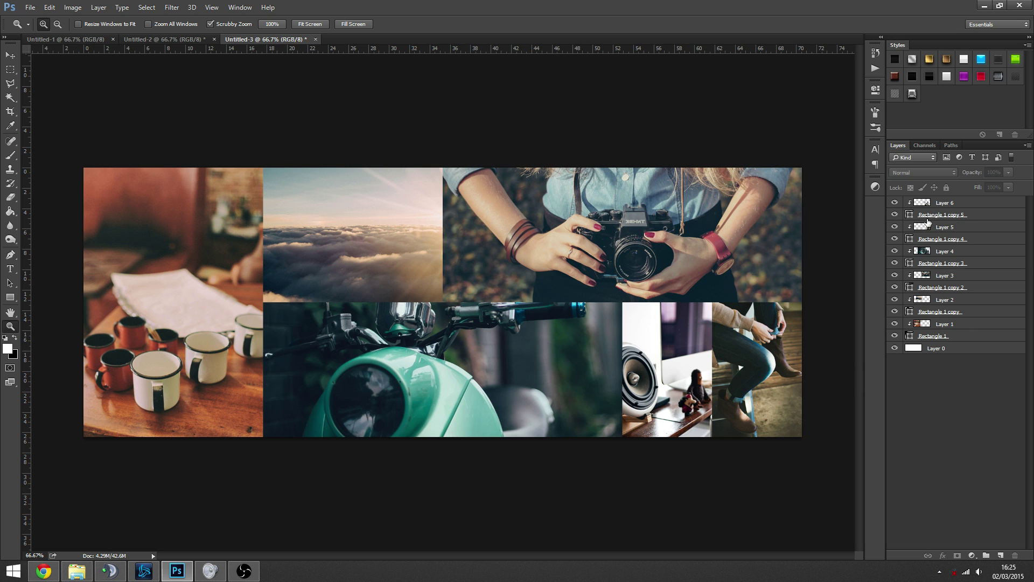
- Give Rectangle 1 copy 5 a 5 px white Stroke positioned Inside via Blending Options
{"action": "left_click", "coordinate": [958, 213]}
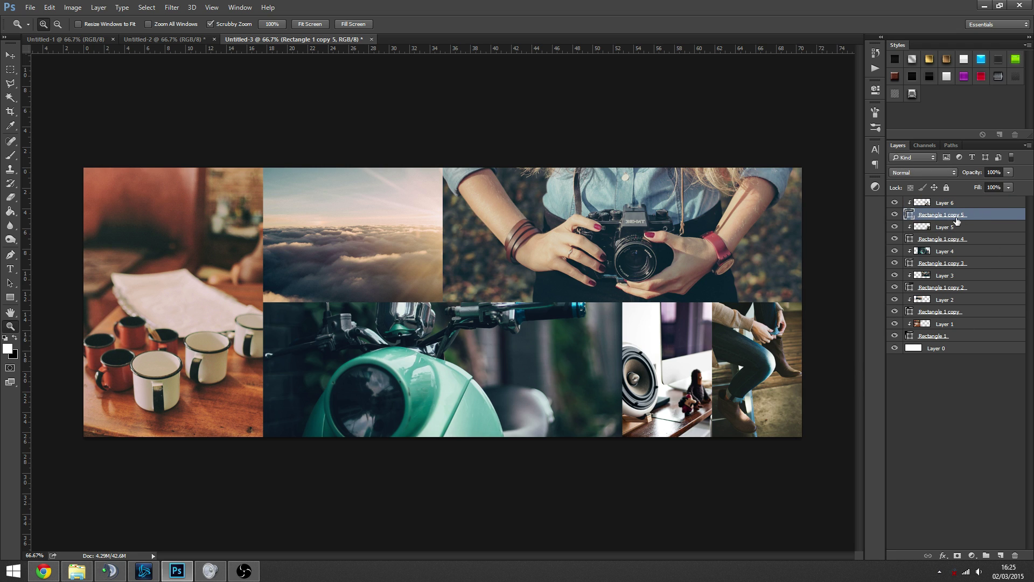
{"action": "right_click", "coordinate": [989, 217]}
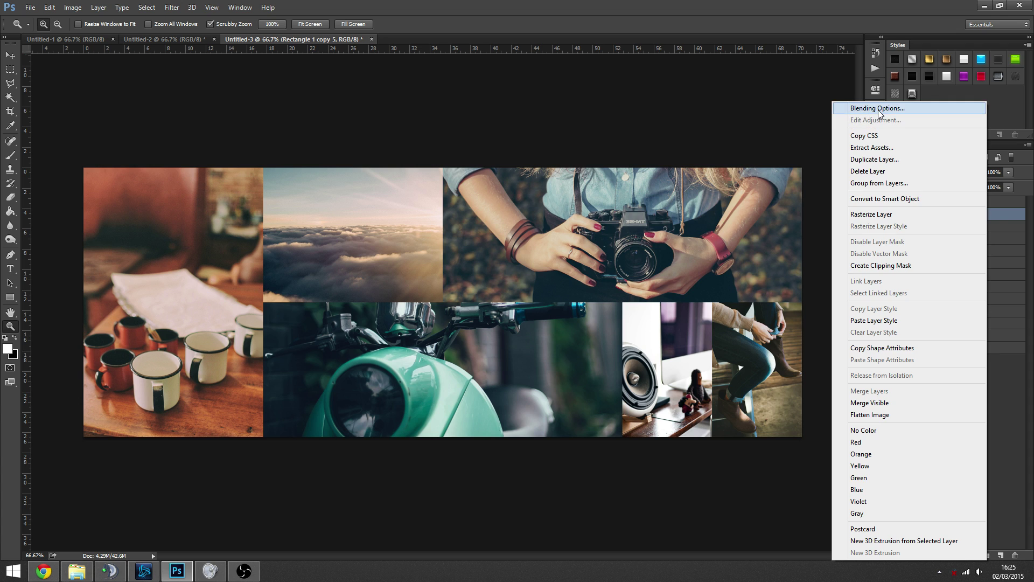
{"action": "left_click", "coordinate": [881, 112]}
{"action": "left_click_drag", "start_coordinate": [731, 271], "coordinate": [823, 164]}
{"action": "left_click", "coordinate": [665, 245]}
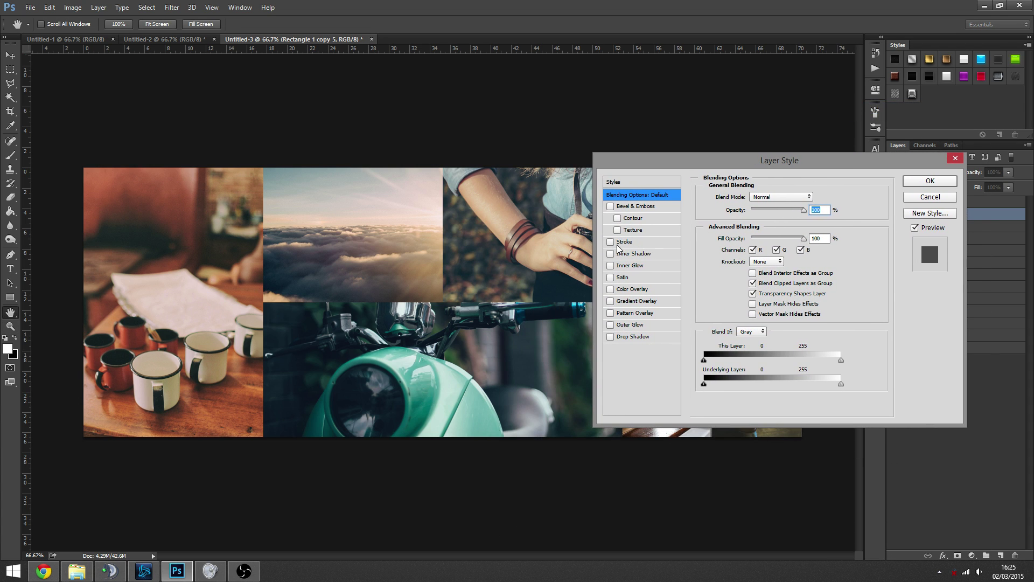
{"action": "left_click", "coordinate": [770, 210]}
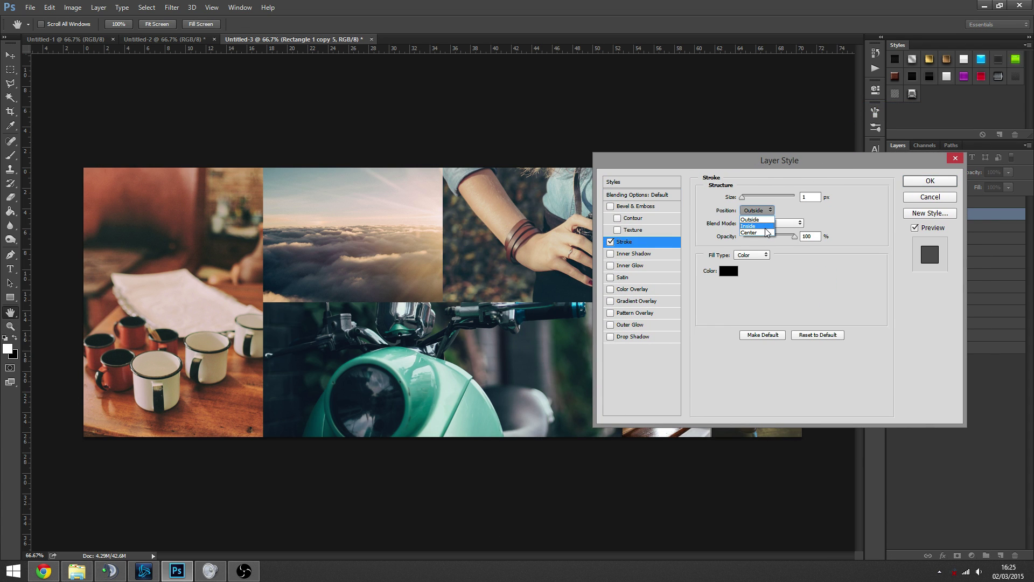
{"action": "left_click", "coordinate": [747, 223]}
{"action": "double_click", "coordinate": [808, 197]}
{"action": "type", "text": "5"}
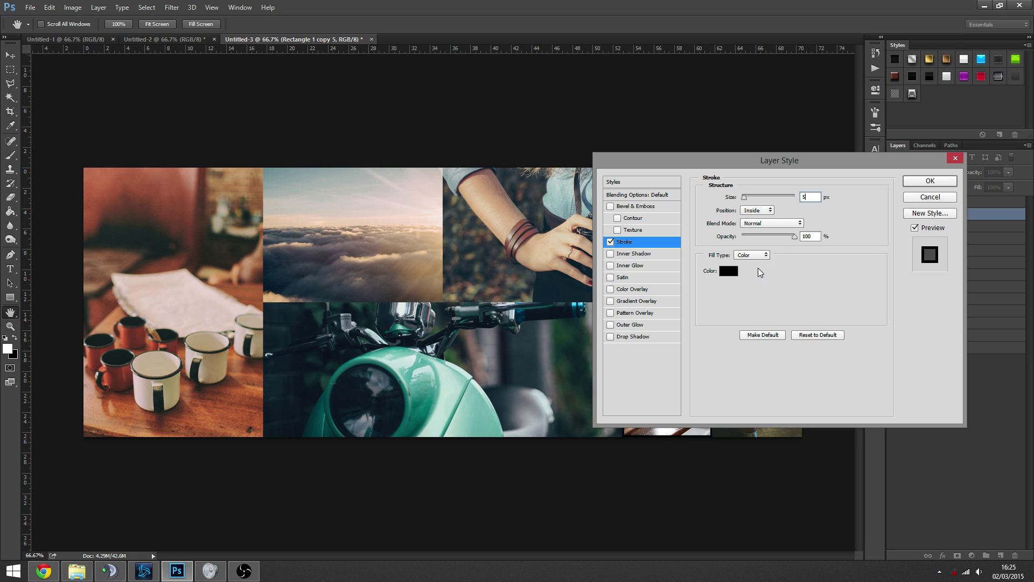
{"action": "left_click", "coordinate": [729, 271]}
{"action": "left_click", "coordinate": [281, 291]}
{"action": "left_click", "coordinate": [533, 300]}
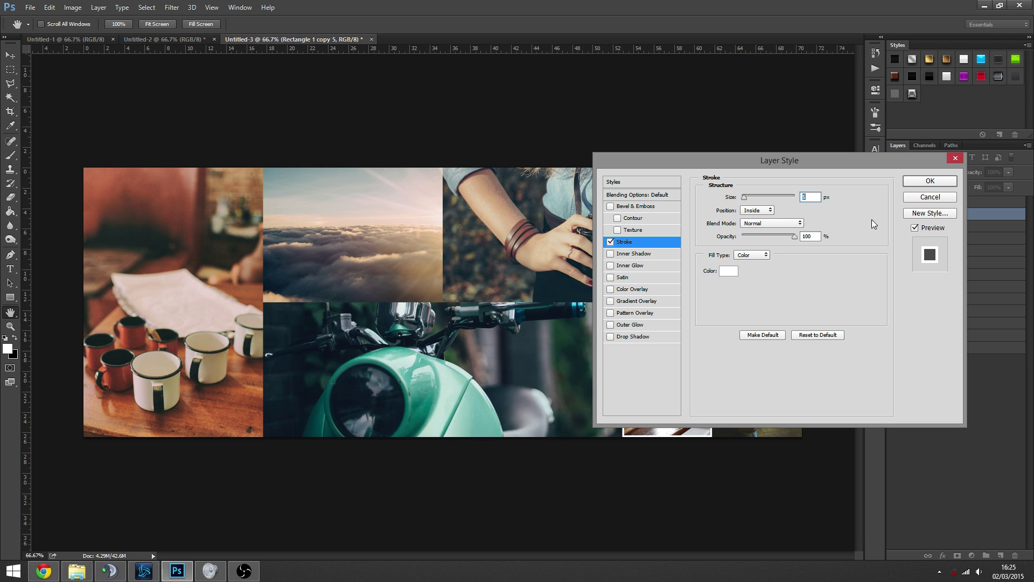
{"action": "key", "text": "Return"}
- Copy the layer style from the stroked speaker tile, Rectangle 1 copy 5
{"action": "key", "text": "z"}
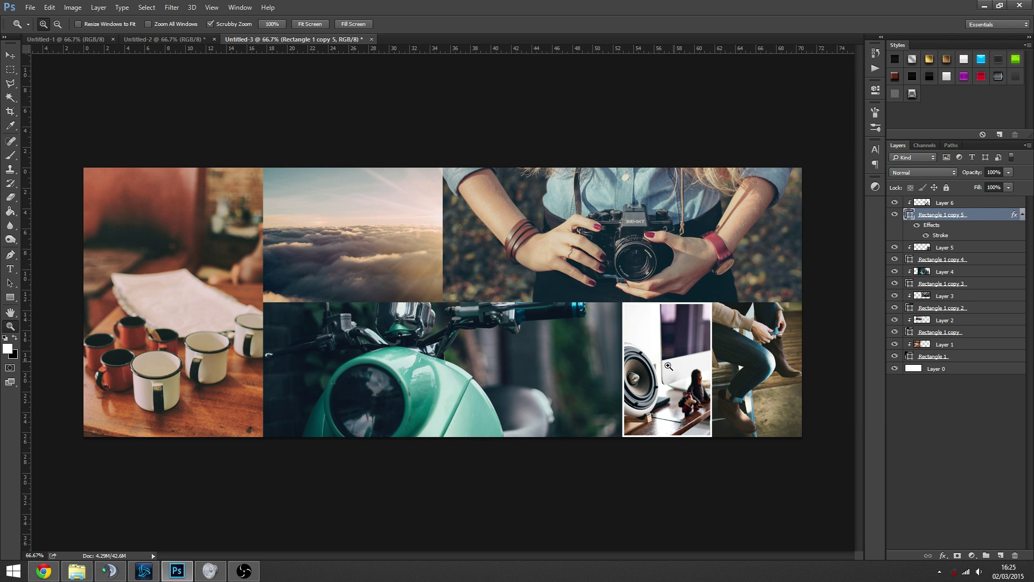
{"action": "left_click", "coordinate": [689, 383]}
{"action": "left_click", "coordinate": [688, 383], "text": "alt"}
{"action": "right_click", "coordinate": [970, 227]}
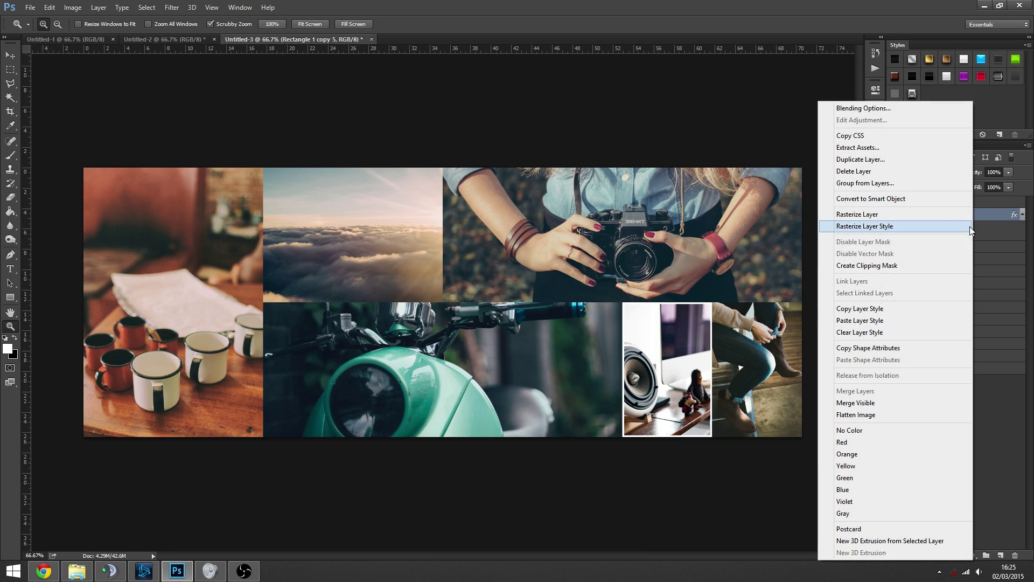
{"action": "left_click", "coordinate": [857, 313]}
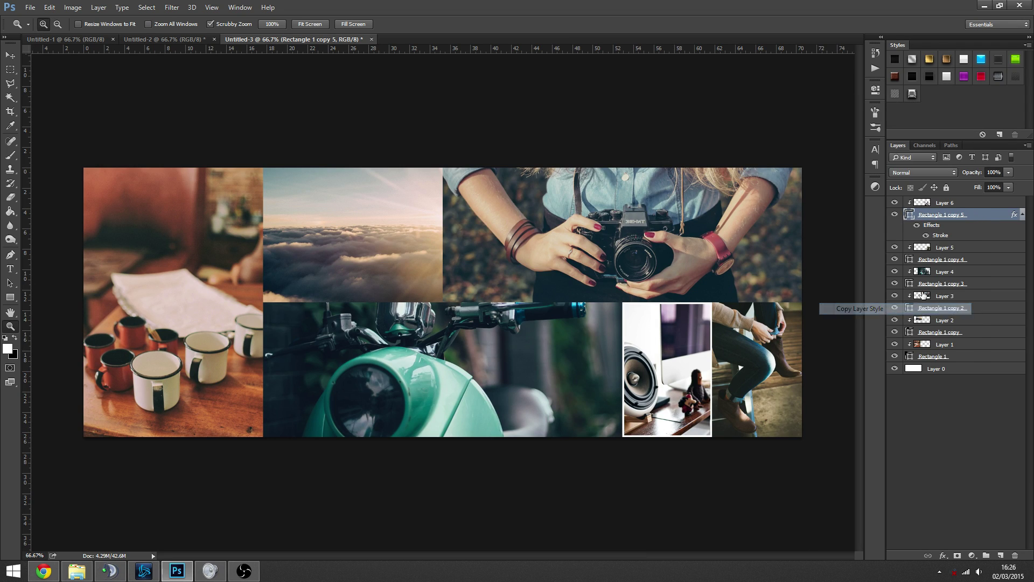
- Paste the white stroke style onto Rectangle 1 through Rectangle 1 copy 4
{"action": "left_click", "coordinate": [981, 261]}
{"action": "left_click", "coordinate": [982, 285], "text": "ctrl"}
{"action": "left_click", "coordinate": [981, 307], "text": "ctrl"}
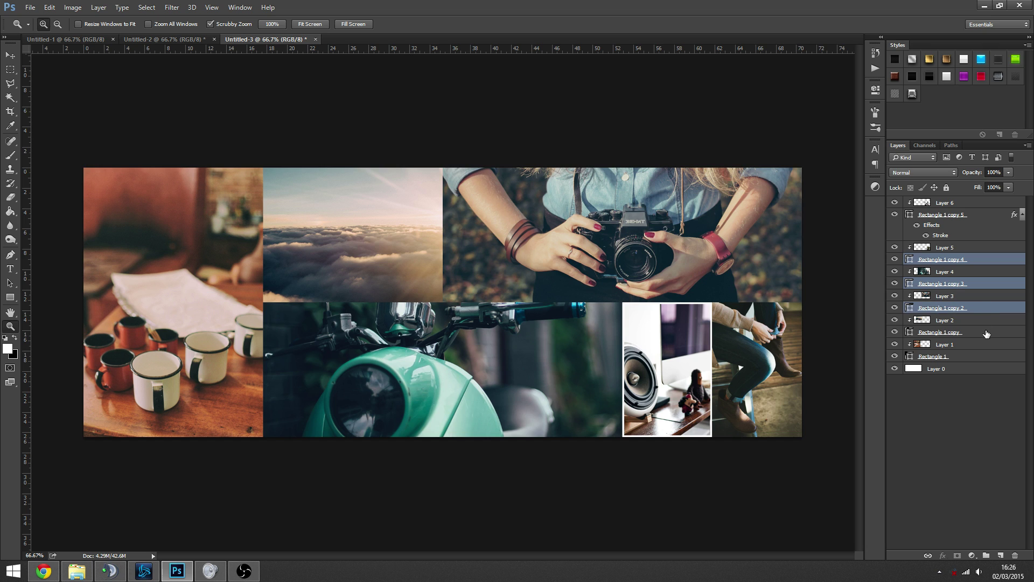
{"action": "left_click", "coordinate": [985, 332], "text": "ctrl"}
{"action": "left_click", "coordinate": [983, 356], "text": "ctrl"}
{"action": "right_click", "coordinate": [983, 263]}
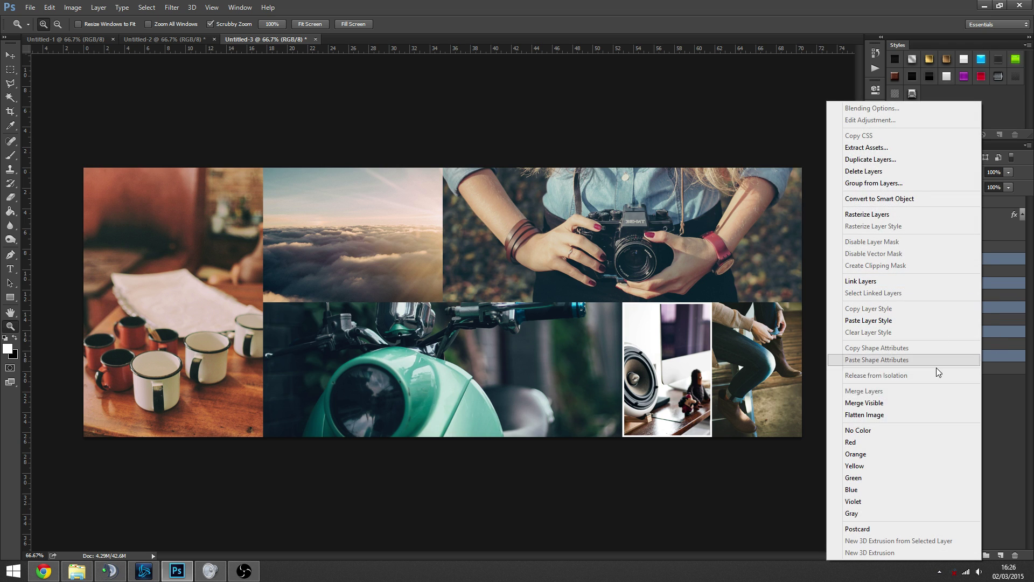
{"action": "left_click", "coordinate": [887, 321]}
- Collapse the effects lists of all six rectangle layers
{"action": "left_click", "coordinate": [935, 504]}
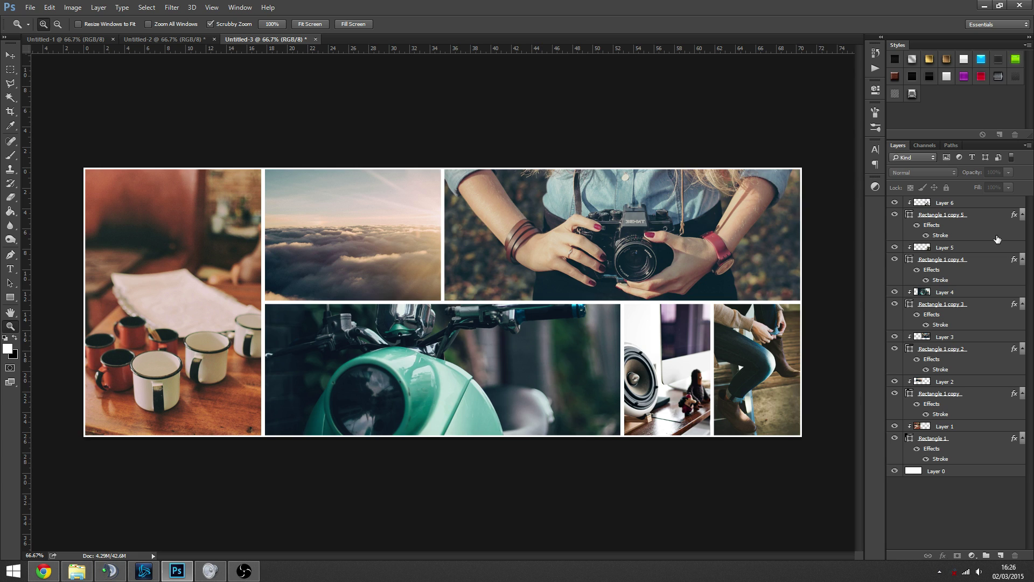
{"action": "left_click", "coordinate": [1024, 260]}
{"action": "left_click", "coordinate": [1024, 214]}
{"action": "left_click", "coordinate": [1024, 263]}
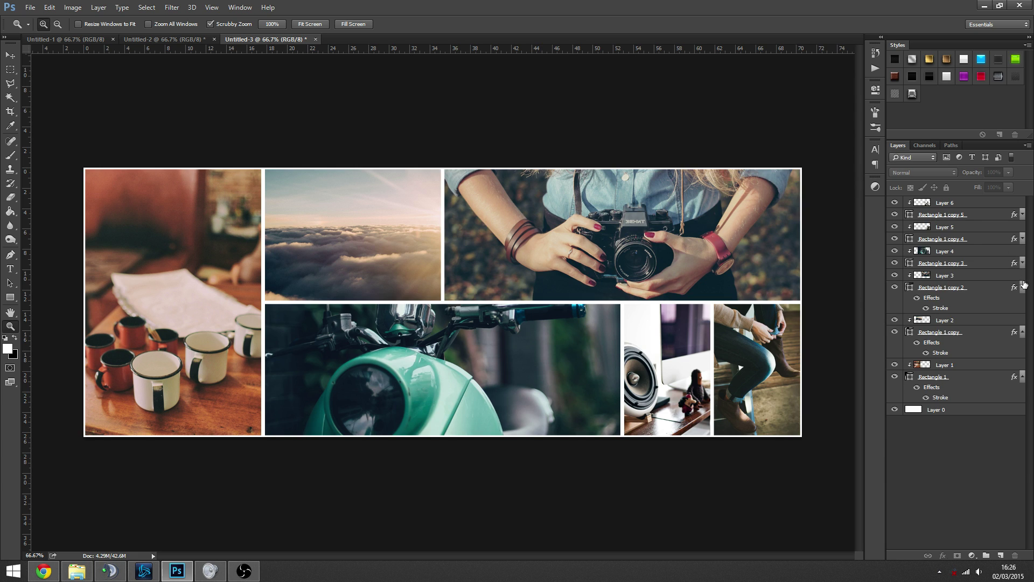
{"action": "left_click", "coordinate": [1024, 287]}
{"action": "left_click", "coordinate": [1024, 312]}
{"action": "left_click", "coordinate": [1024, 335]}
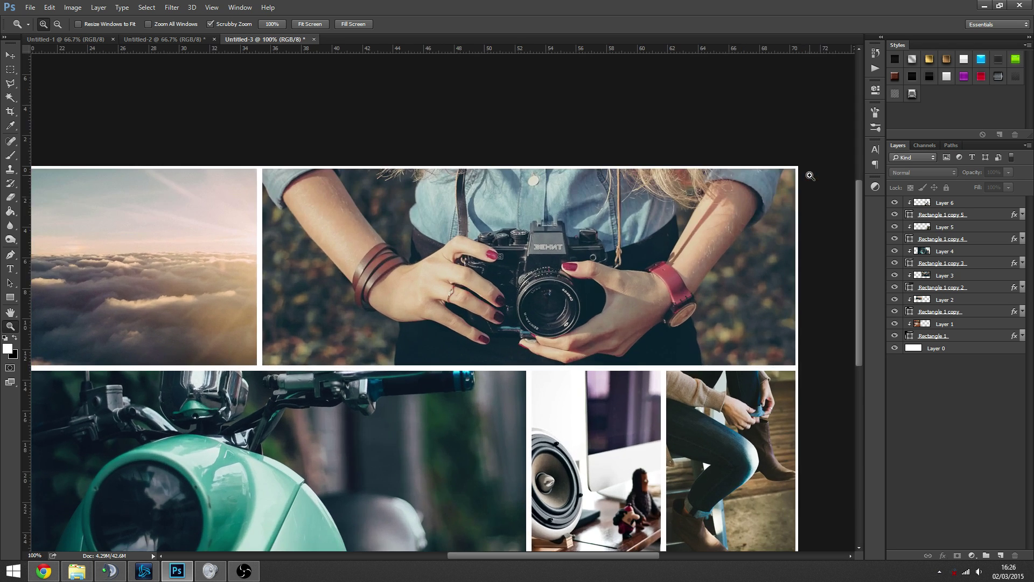
- Zoom to 100% and beyond, panning across the collage to inspect the white gaps between tiles
{"action": "left_click", "coordinate": [810, 179]}
{"action": "key", "text": "h"}
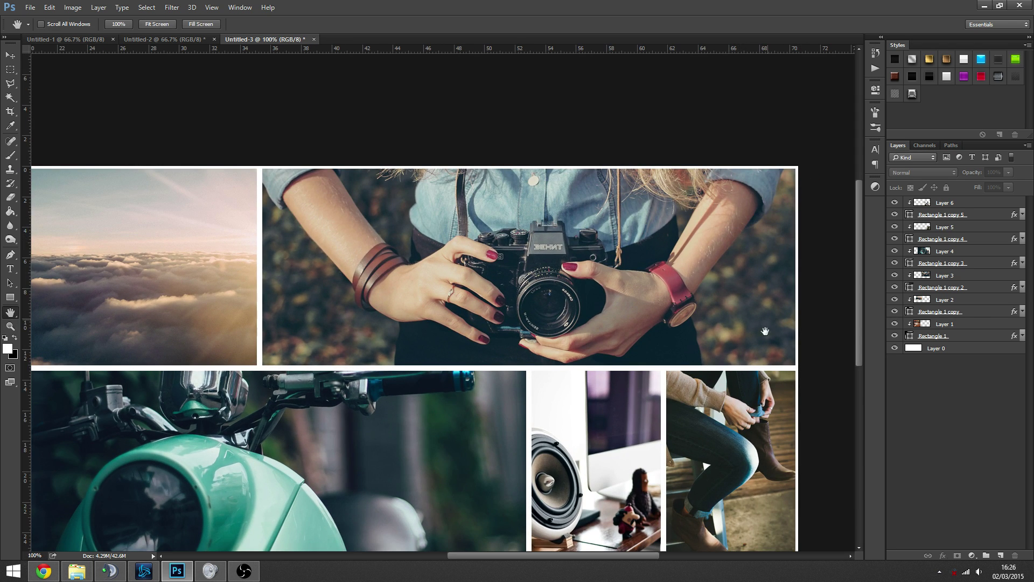
{"action": "left_click_drag", "start_coordinate": [492, 367], "coordinate": [776, 290]}
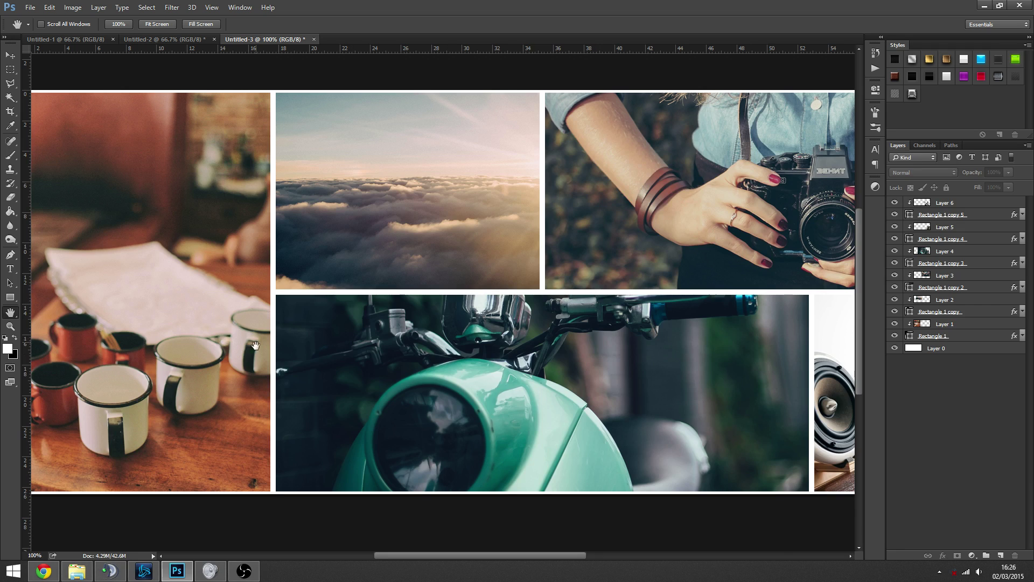
{"action": "left_click_drag", "start_coordinate": [264, 363], "coordinate": [347, 433]}
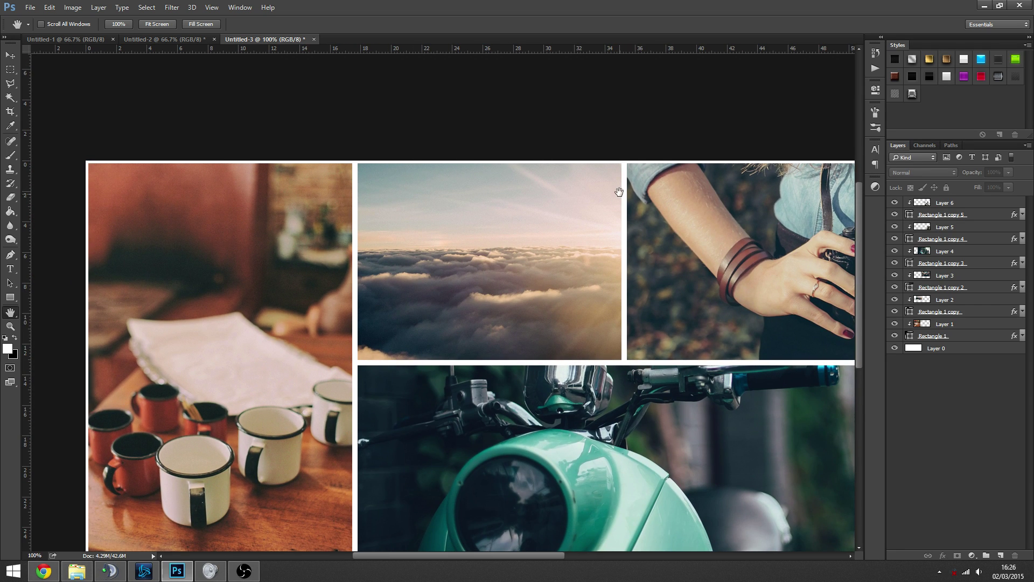
{"action": "scroll", "coordinate": [459, 209], "scroll_direction": "right", "scroll_amount": 5}
{"action": "scroll", "coordinate": [459, 209], "scroll_direction": "down", "scroll_amount": 2}
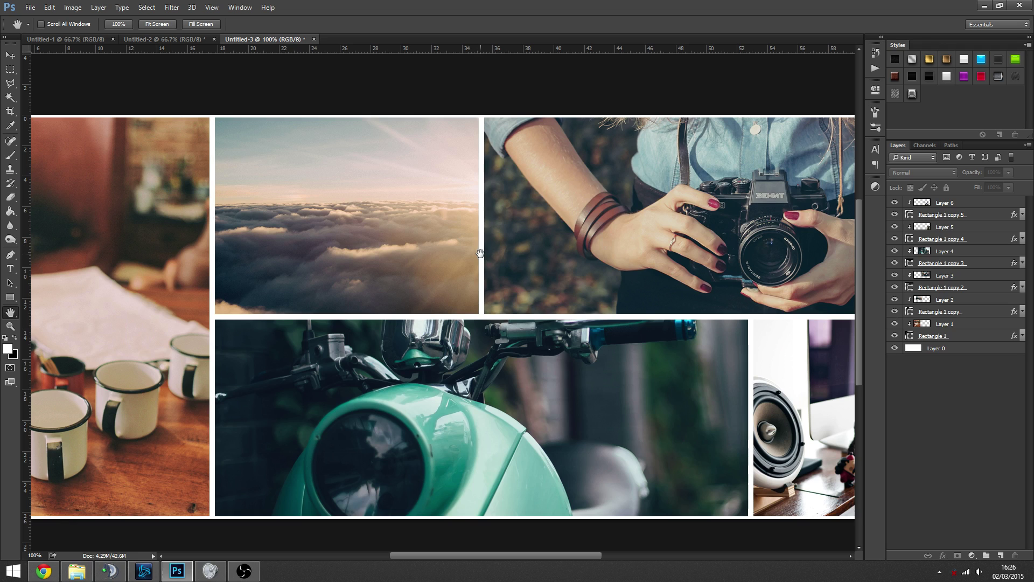
{"action": "key", "text": "z"}
{"action": "left_click", "coordinate": [481, 286]}
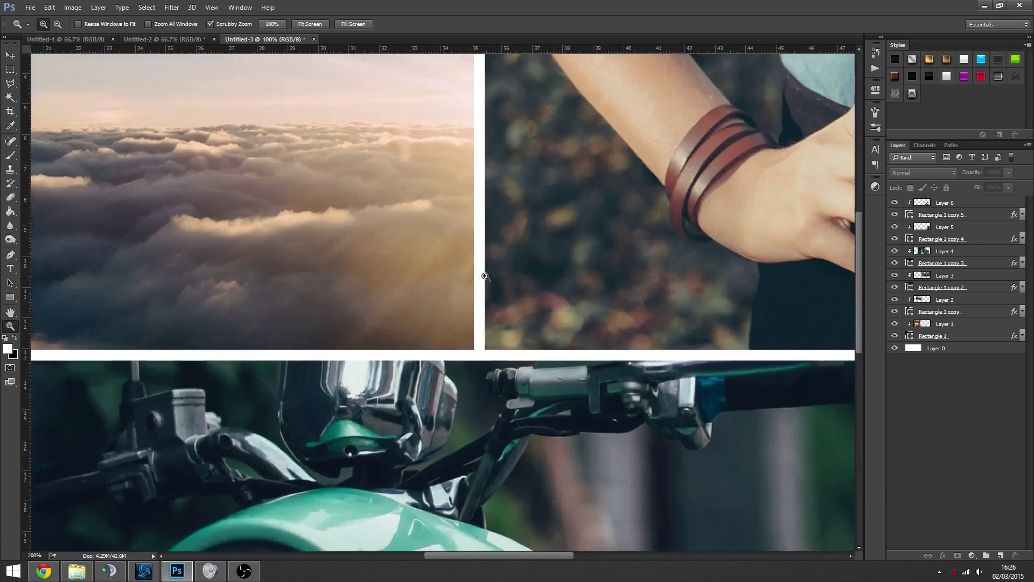
{"action": "left_click", "coordinate": [481, 286]}
{"action": "left_click", "coordinate": [481, 286]}
- Drag a guide into the gap between tiles, then zoom back out to fit the whole collage
{"action": "key", "text": "v"}
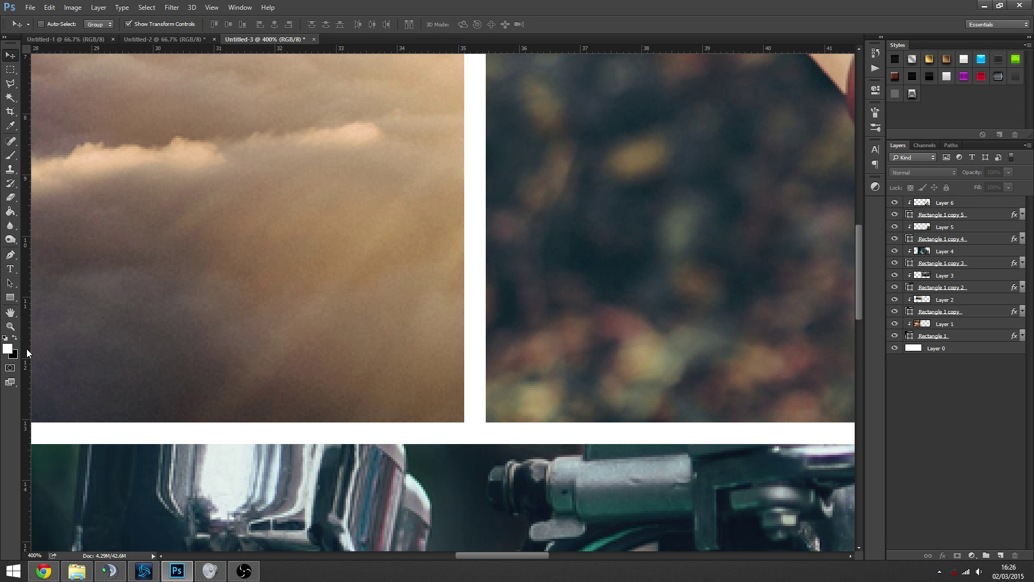
{"action": "left_click_drag", "start_coordinate": [30, 354], "coordinate": [475, 361]}
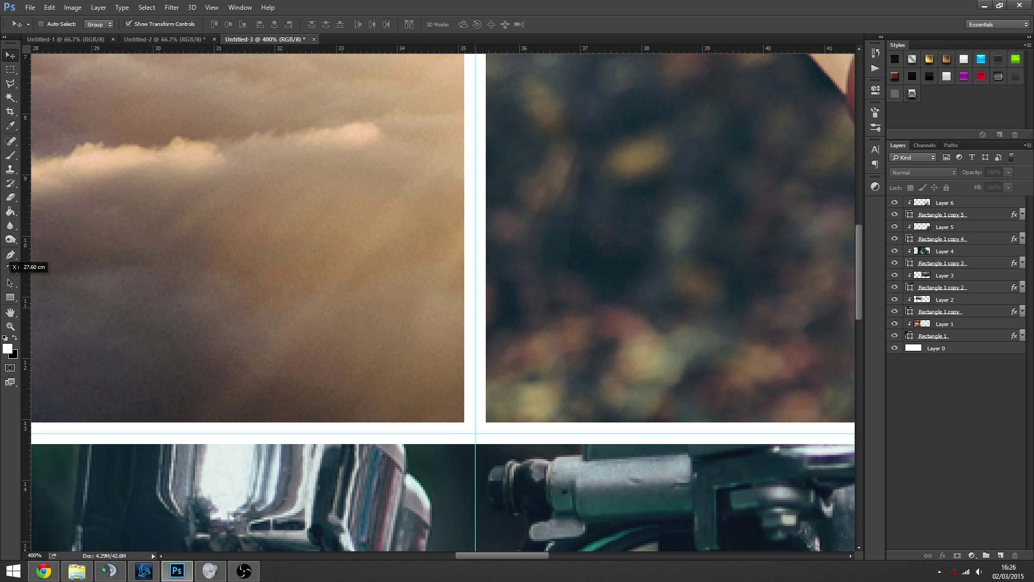
{"action": "key", "text": "z"}
{"action": "left_click", "coordinate": [642, 284], "text": "alt"}
{"action": "key", "text": "v"}
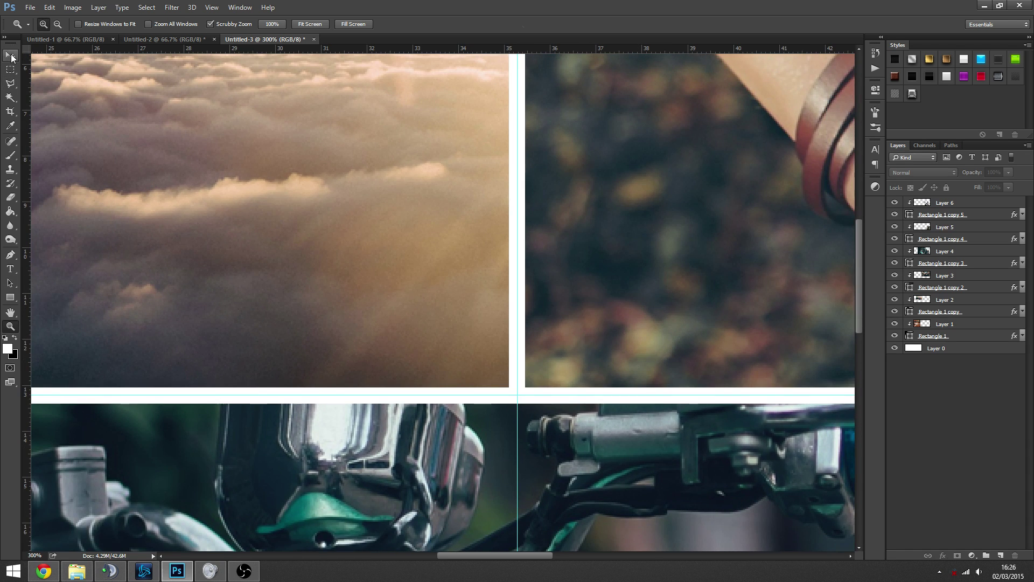
{"action": "key", "text": "z"}
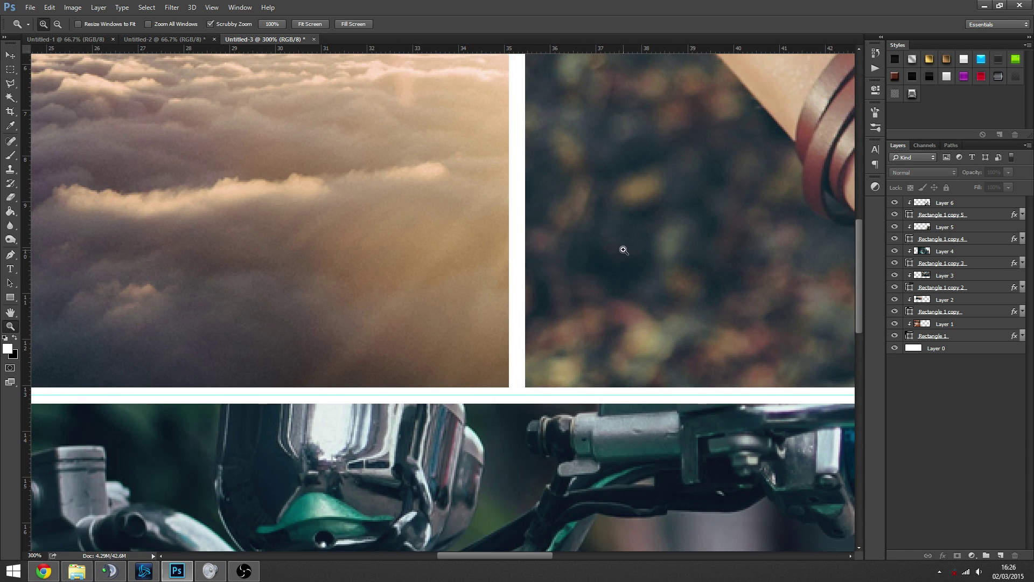
{"action": "left_click", "coordinate": [623, 250], "text": "alt"}
{"action": "left_click", "coordinate": [624, 250], "text": "alt"}
{"action": "left_click", "coordinate": [624, 250], "text": "alt"}
{"action": "left_click", "coordinate": [477, 273]}
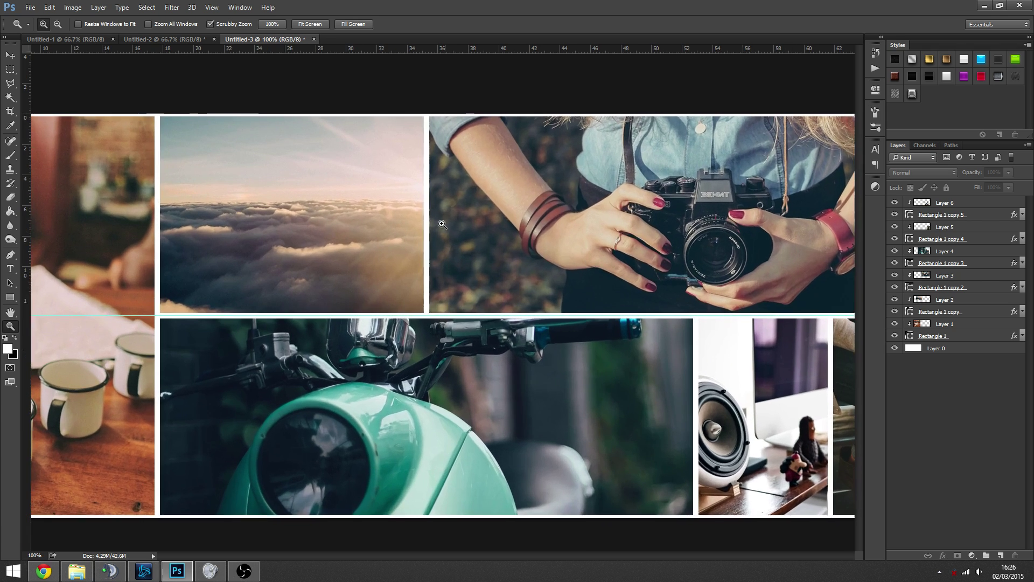
{"action": "left_click", "coordinate": [425, 223], "text": "alt"}
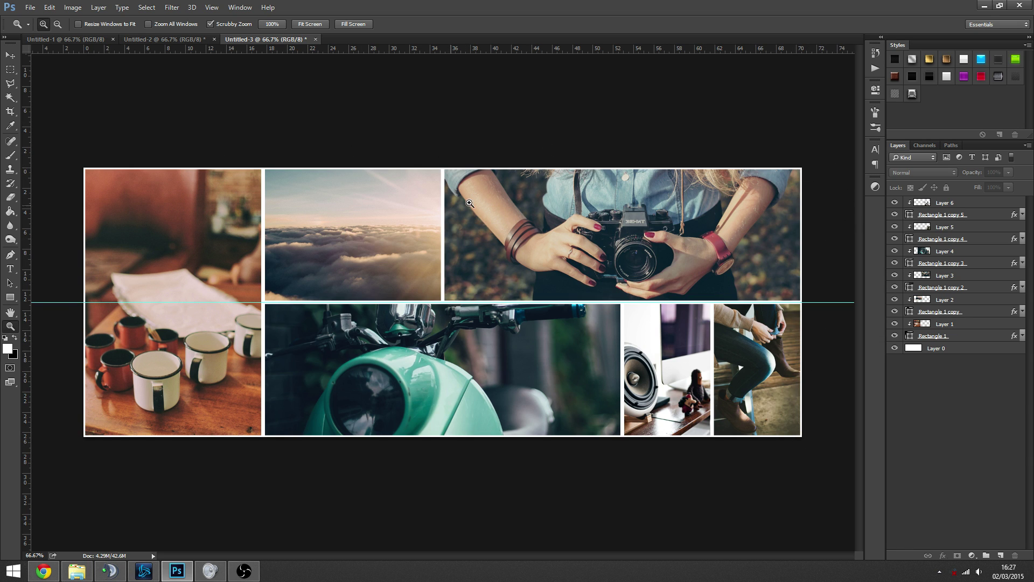
- Add a new Layer 7 above Layer 6, fill it white, and lower its Fill to 0%
{"action": "left_click", "coordinate": [965, 203]}
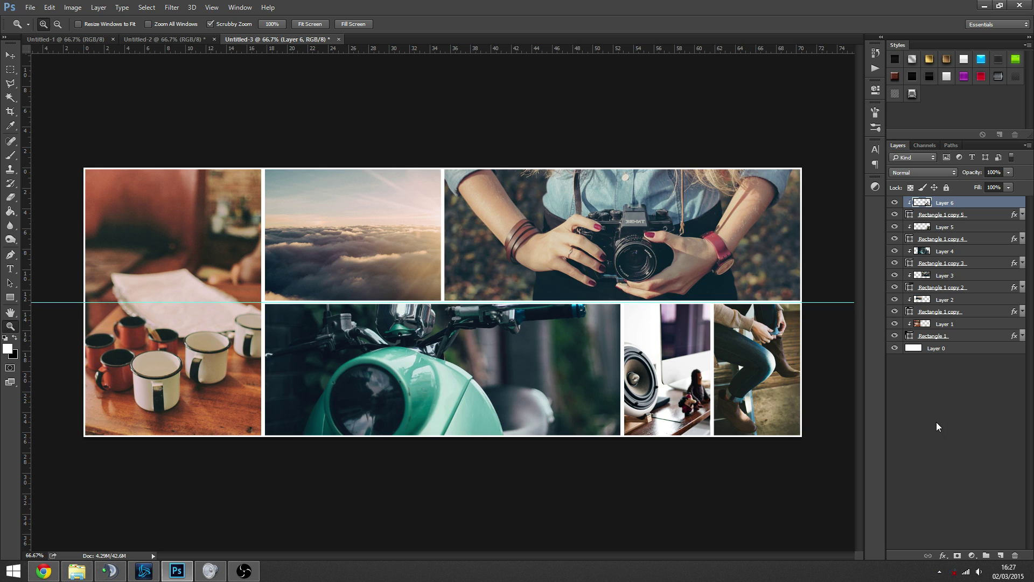
{"action": "left_click", "coordinate": [1000, 556]}
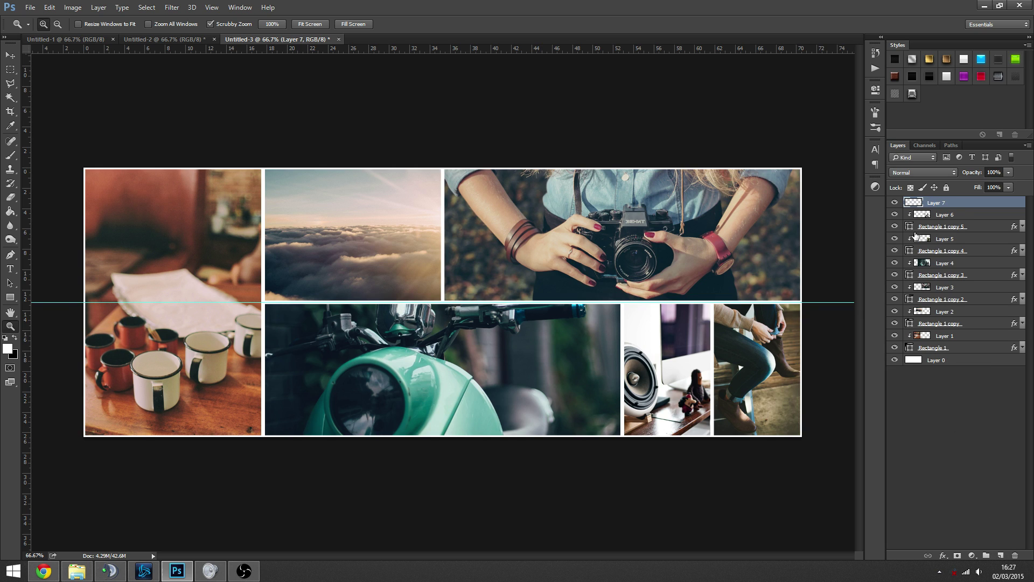
{"action": "key", "text": "ctrl+semicolon"}
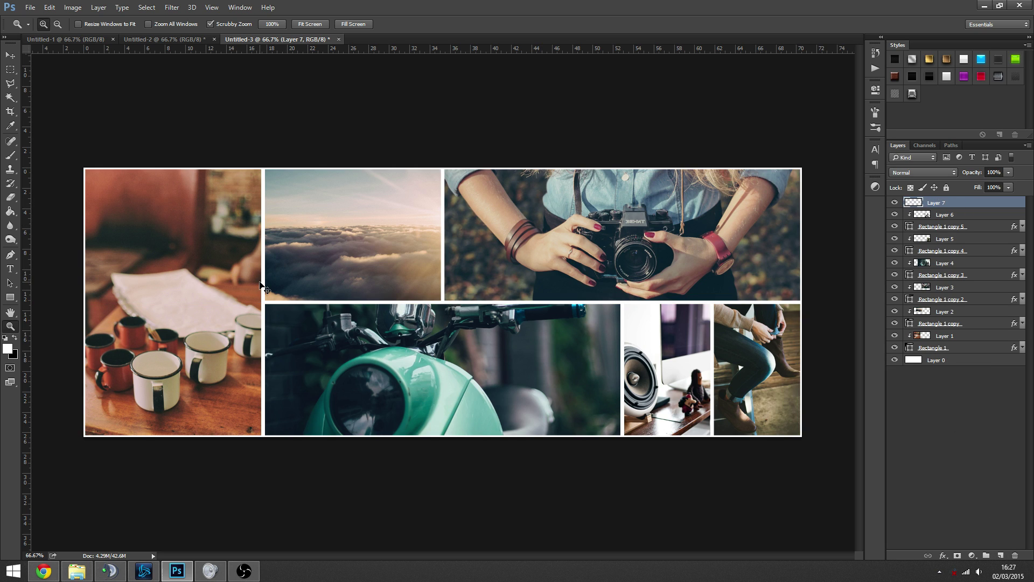
{"action": "left_click", "coordinate": [10, 212]}
{"action": "left_click", "coordinate": [511, 317]}
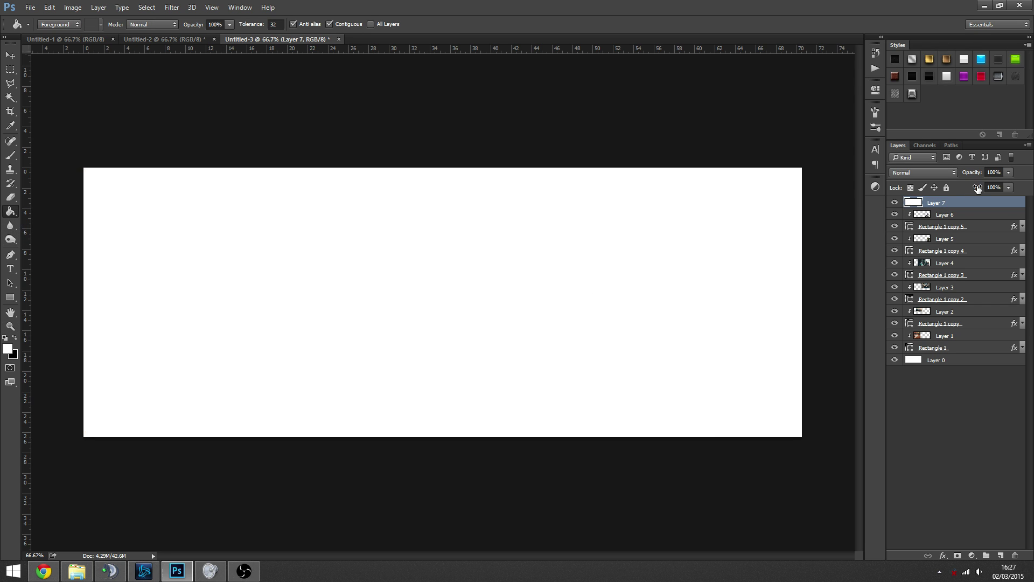
{"action": "left_click_drag", "start_coordinate": [978, 189], "coordinate": [743, 190]}
- Open Layer 7's Blending Options and move the Layer Style window aside
{"action": "right_click", "coordinate": [944, 203]}
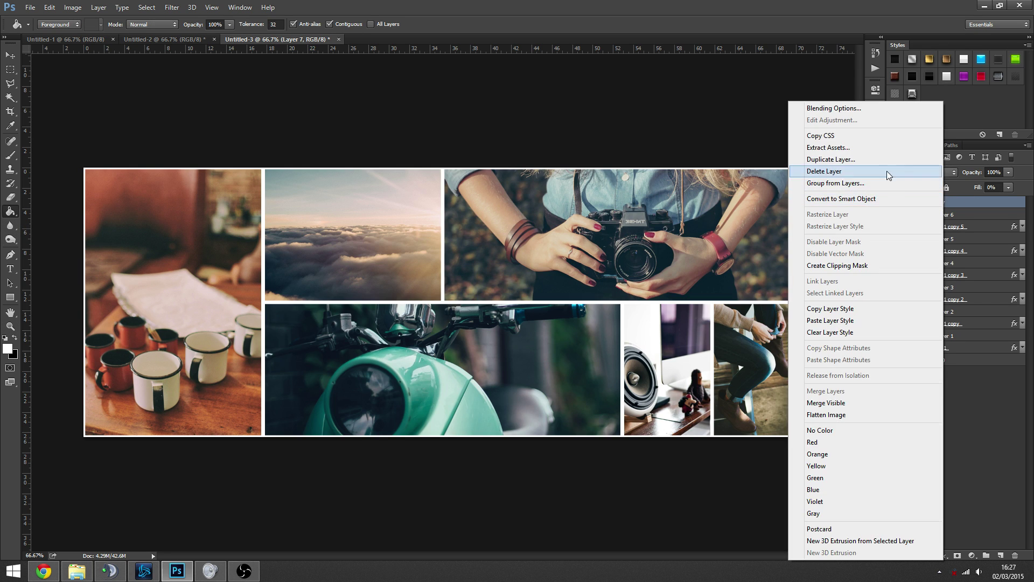
{"action": "left_click", "coordinate": [880, 110]}
{"action": "left_click_drag", "start_coordinate": [888, 153], "coordinate": [889, 216]}
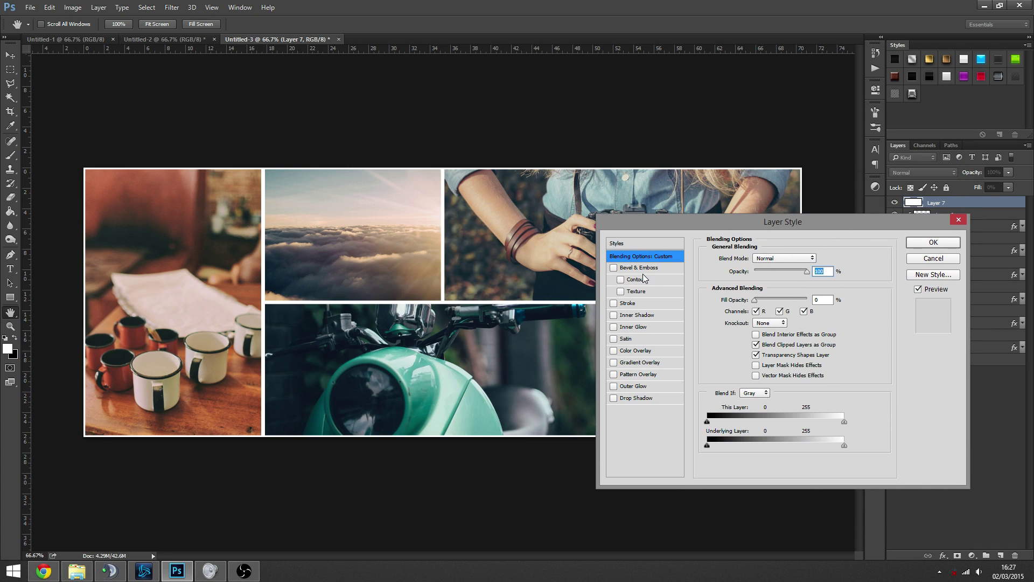
{"action": "left_click_drag", "start_coordinate": [741, 221], "coordinate": [691, 222]}
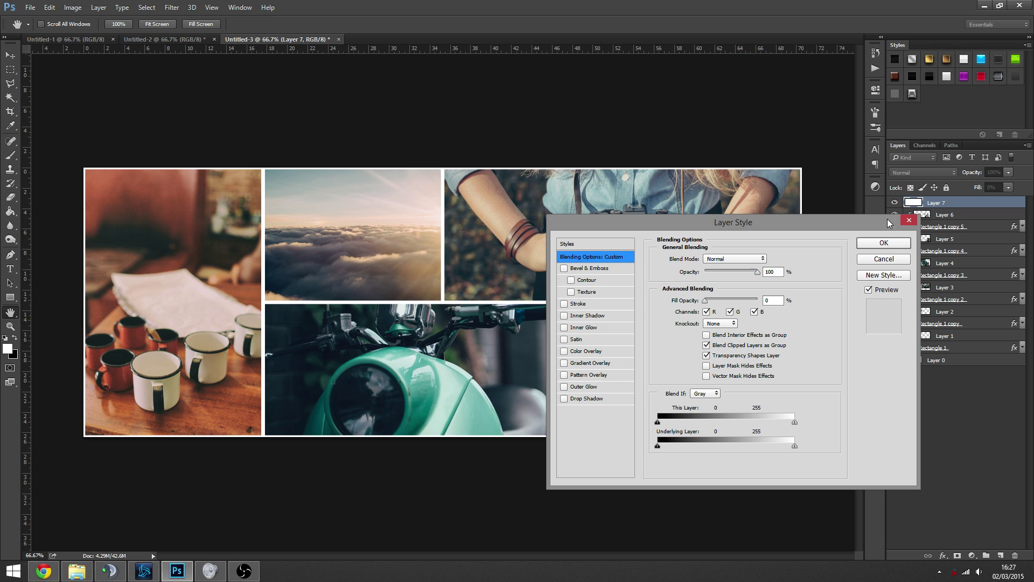
{"action": "left_click_drag", "start_coordinate": [887, 219], "coordinate": [902, 204]}
{"action": "left_click_drag", "start_coordinate": [648, 209], "coordinate": [688, 195]}
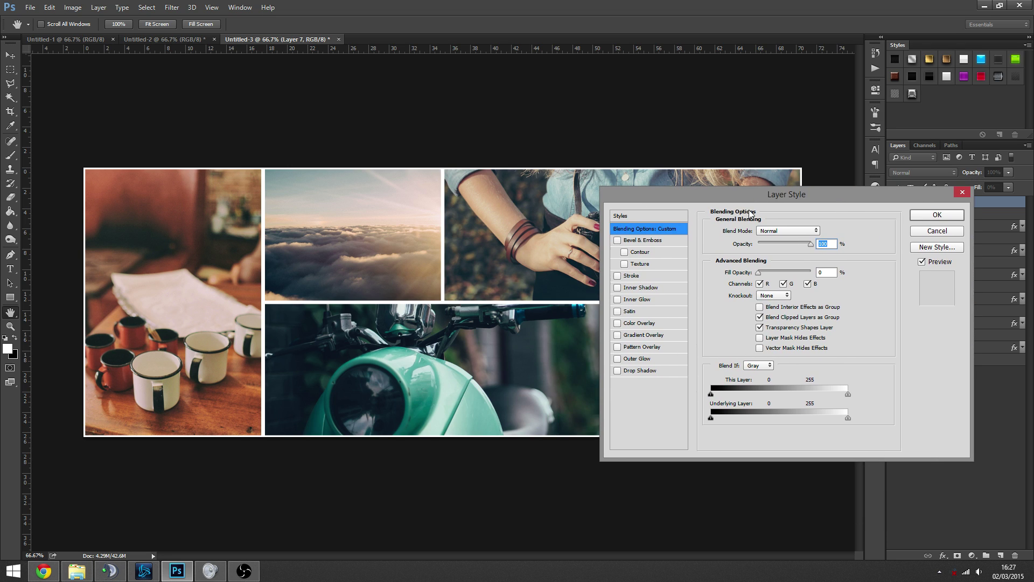
{"action": "left_click_drag", "start_coordinate": [790, 199], "coordinate": [757, 195]}
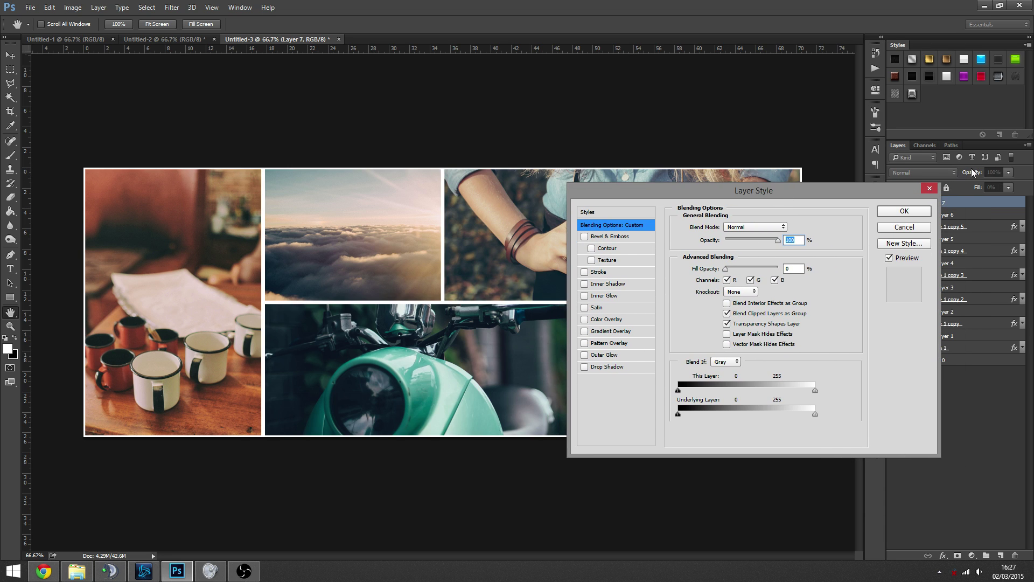
{"action": "left_click_drag", "start_coordinate": [837, 192], "coordinate": [857, 193]}
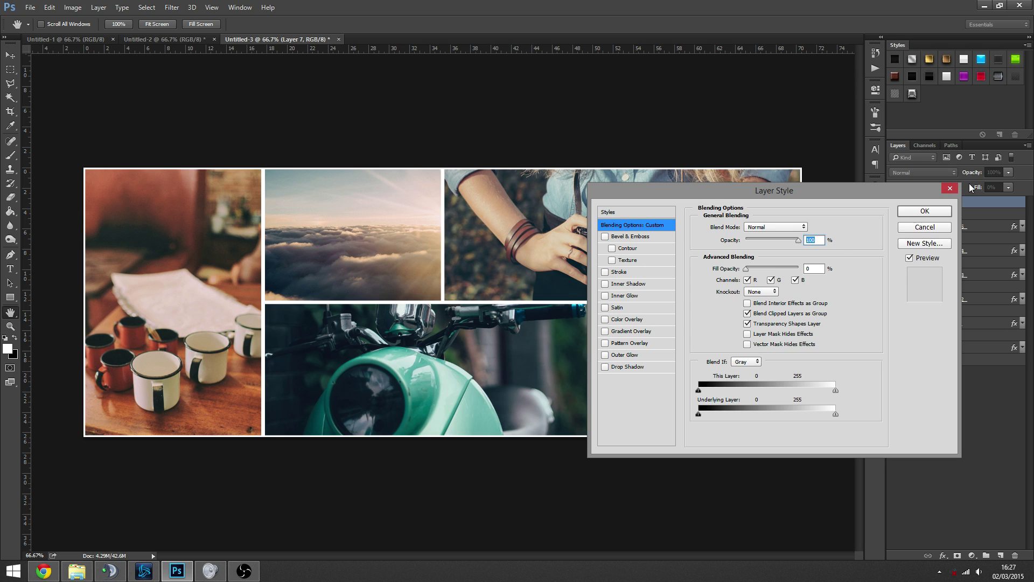
- Give Layer 7 a 10 px Inside Stroke in colour #ffffff
{"action": "left_click", "coordinate": [605, 272]}
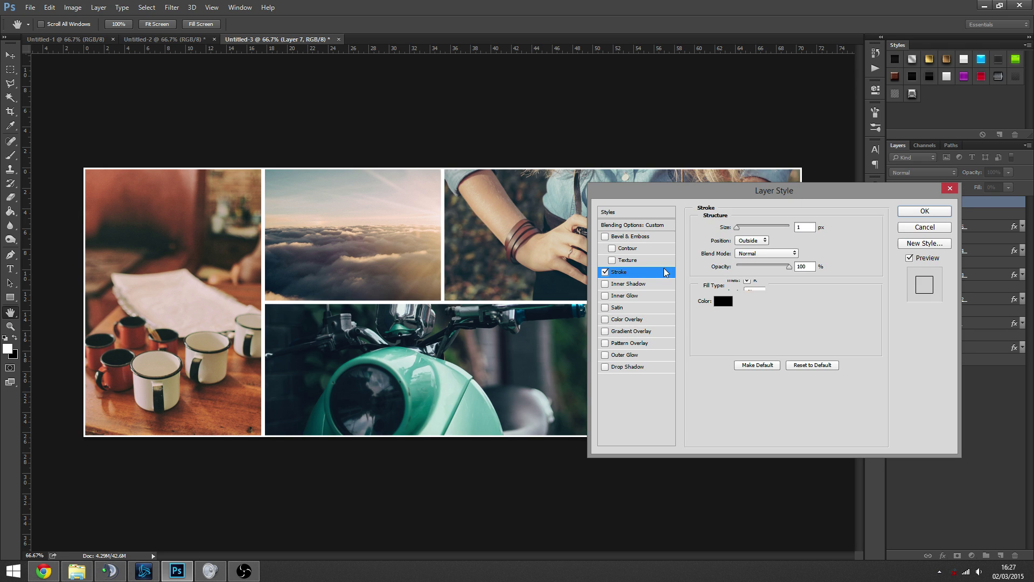
{"action": "left_click", "coordinate": [752, 240]}
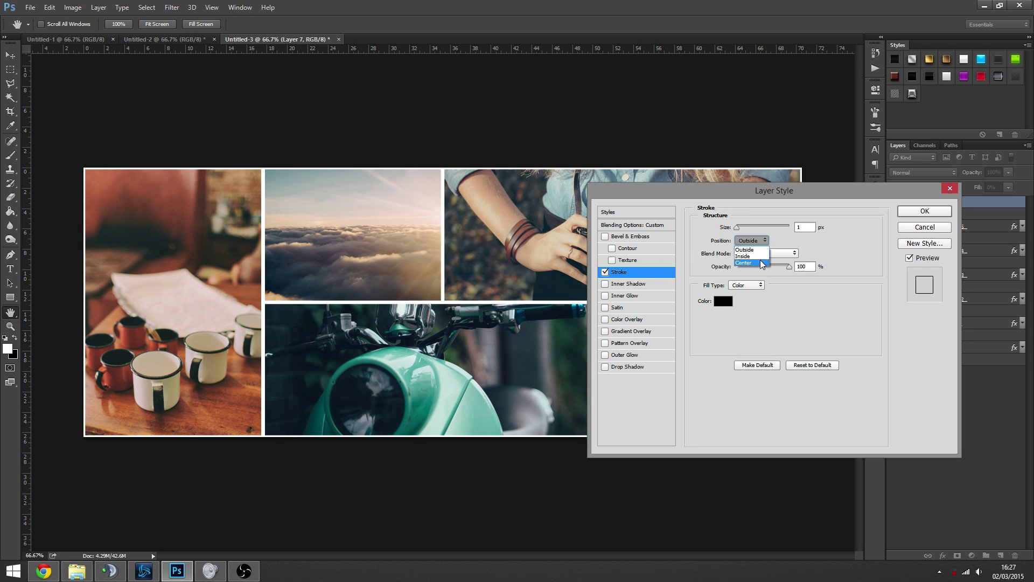
{"action": "left_click", "coordinate": [750, 252]}
{"action": "type", "text": "10"}
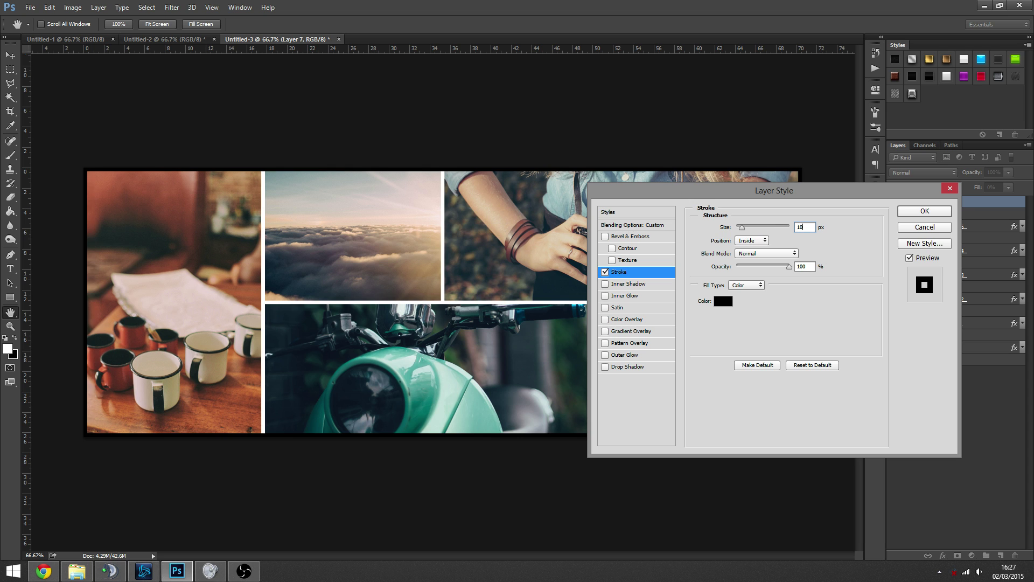
{"action": "left_click", "coordinate": [723, 301]}
{"action": "type", "text": "ffffff"}
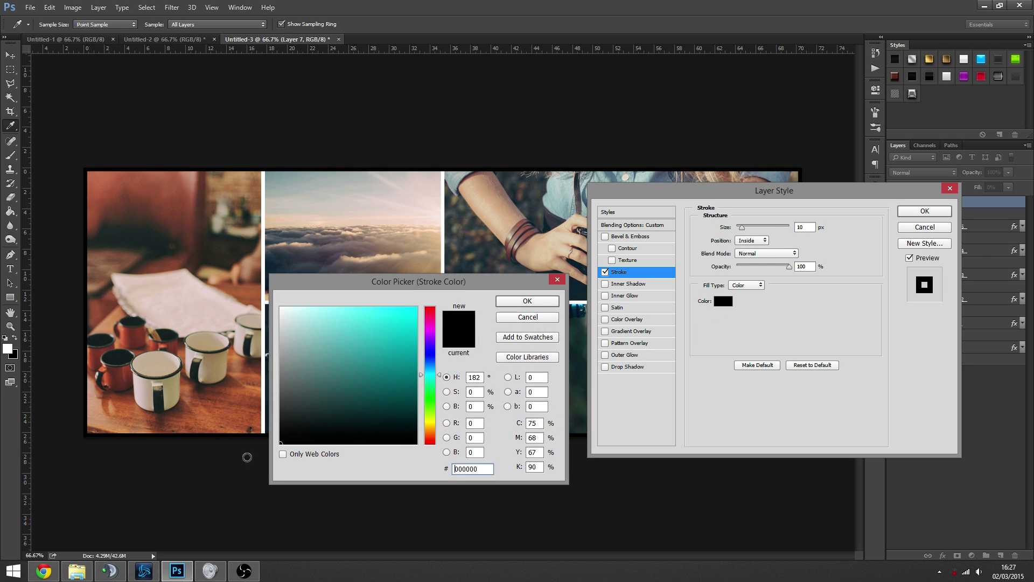
{"action": "left_click", "coordinate": [502, 305]}
{"action": "key", "text": "Return"}
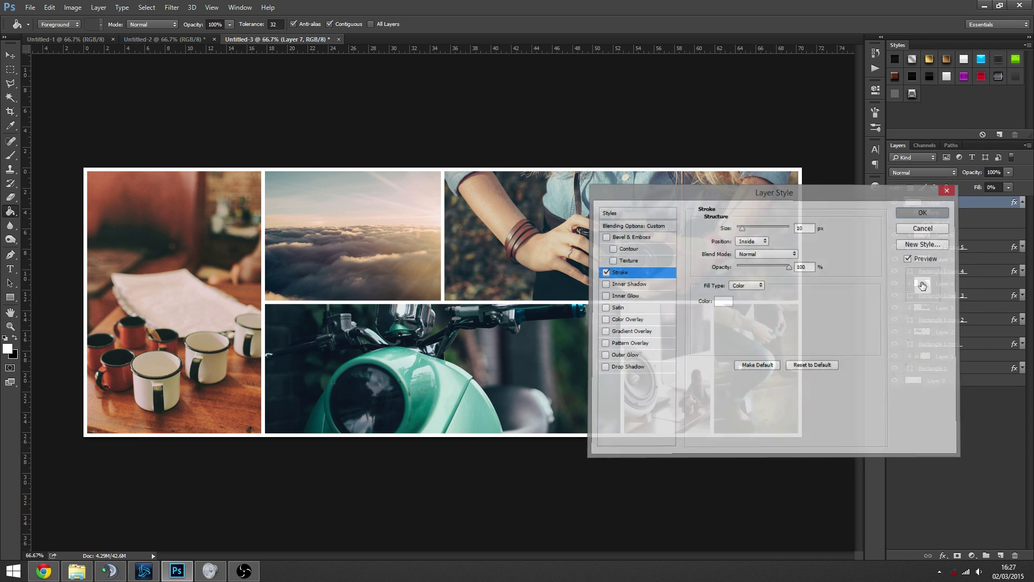
- Drag the FX adjustment group from Untitled-2 into Untitled-3 above Layer 7 and expand it
{"action": "left_click", "coordinate": [1022, 203]}
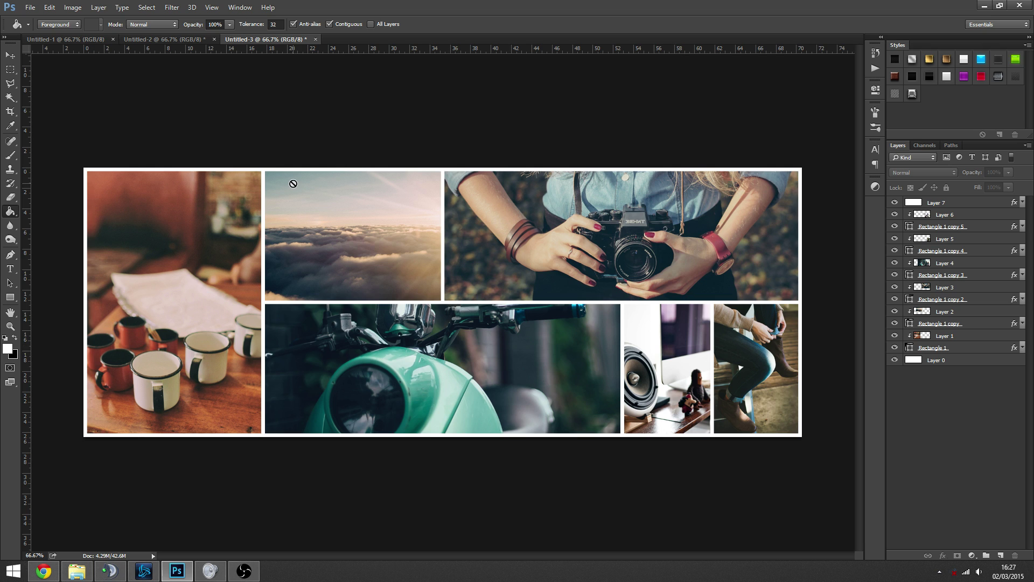
{"action": "key", "text": "ctrl+shift+Tab"}
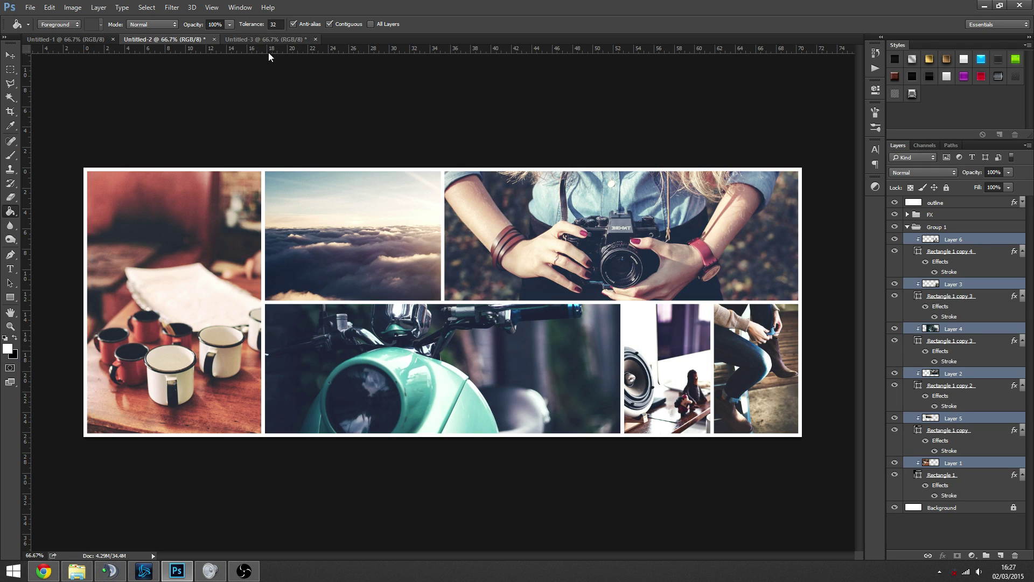
{"action": "left_click", "coordinate": [936, 215]}
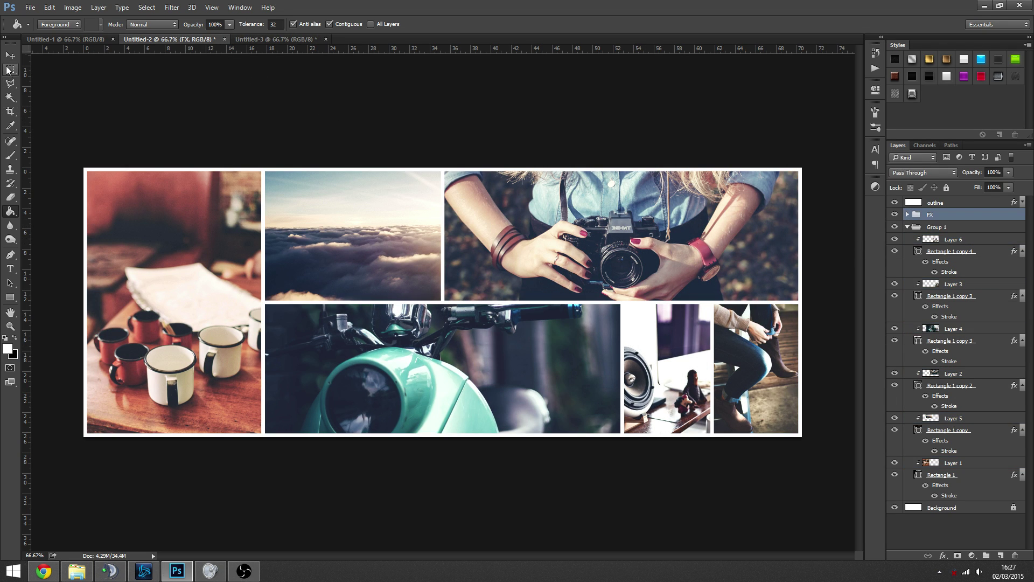
{"action": "key", "text": "v"}
{"action": "left_click_drag", "start_coordinate": [268, 38], "coordinate": [485, 259]}
{"action": "left_click", "coordinate": [966, 404]}
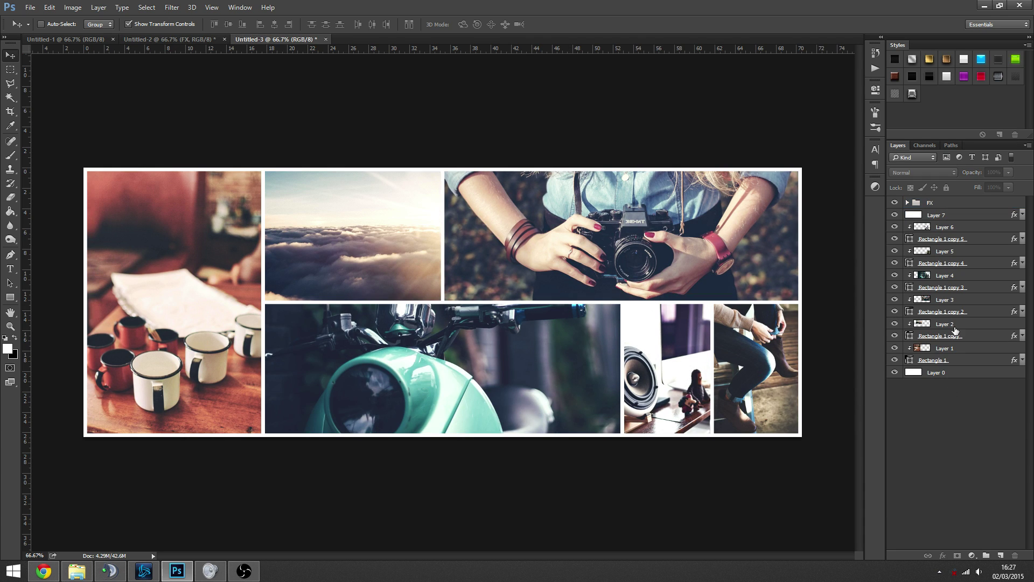
{"action": "left_click", "coordinate": [908, 203]}
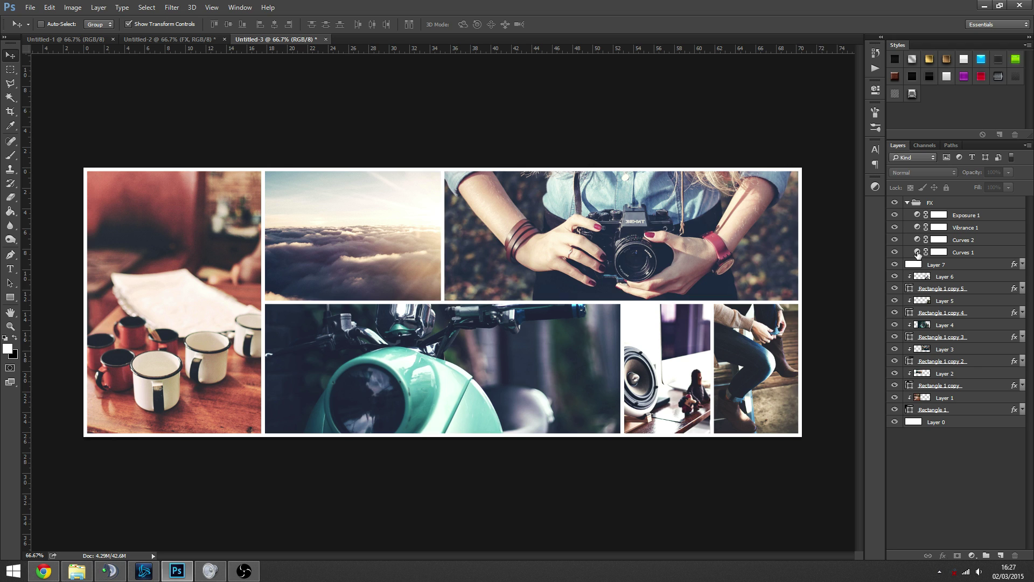
{"action": "left_click", "coordinate": [918, 254]}
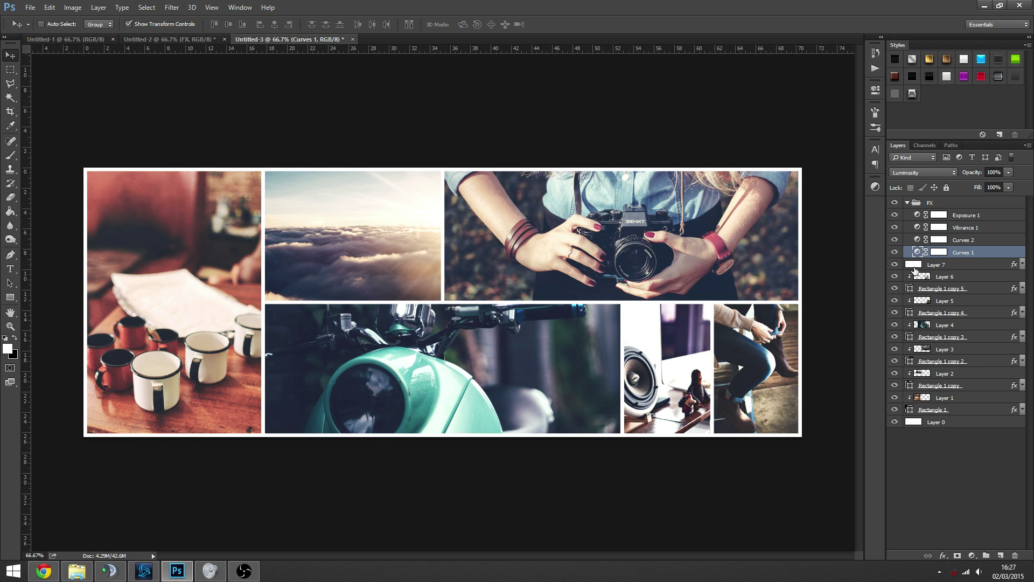
{"action": "left_click", "coordinate": [973, 249]}
{"action": "left_click", "coordinate": [895, 169]}
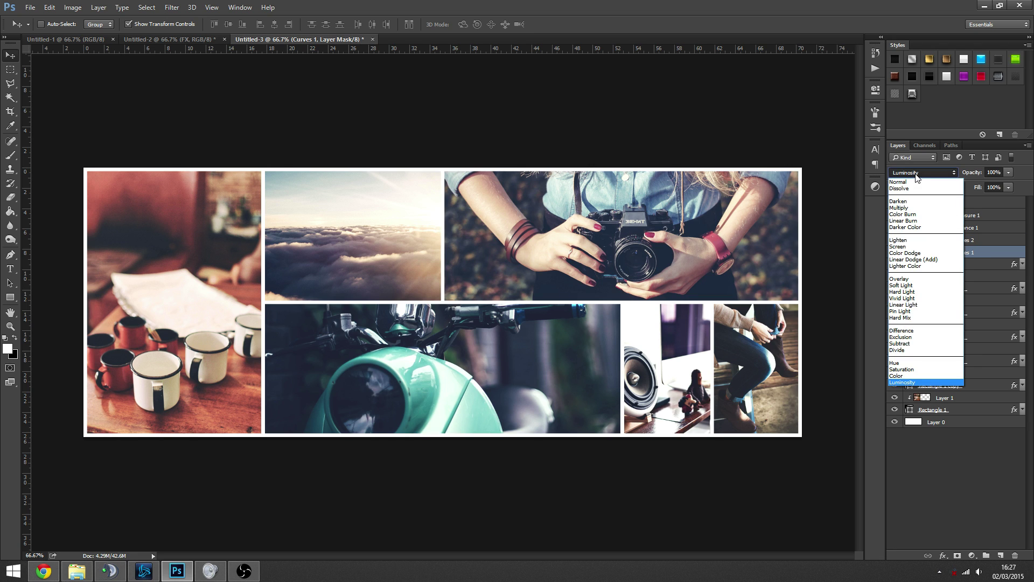
{"action": "left_click", "coordinate": [921, 384]}
{"action": "left_click", "coordinate": [972, 243]}
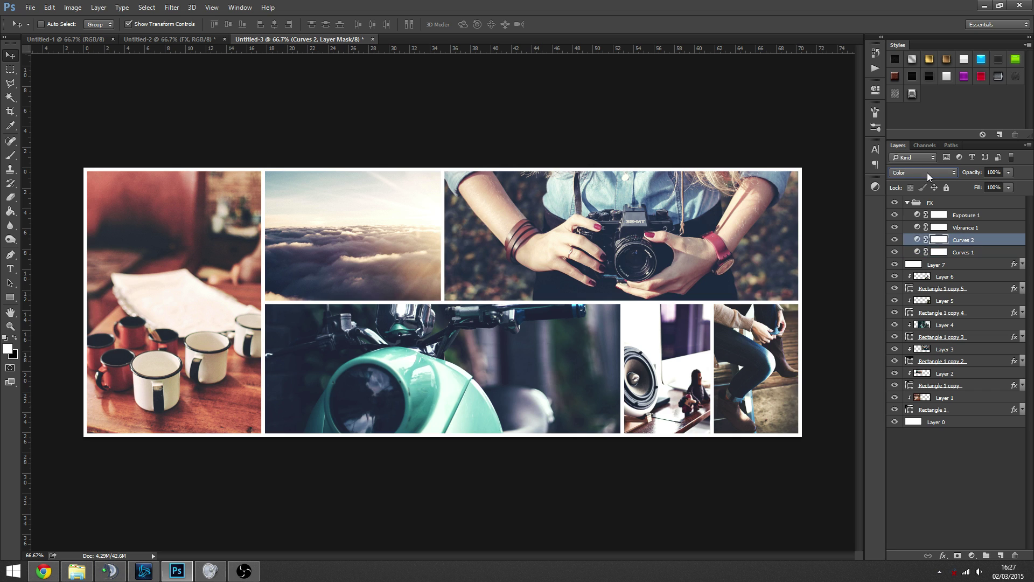
{"action": "left_click", "coordinate": [926, 253]}
{"action": "double_click", "coordinate": [917, 252]}
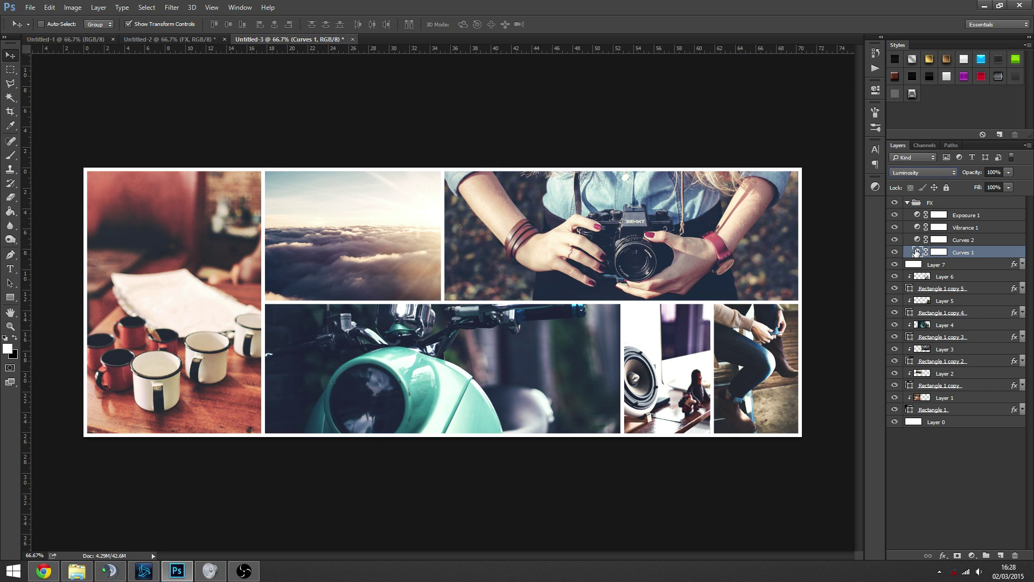
{"action": "left_click", "coordinate": [910, 170]}
{"action": "left_click", "coordinate": [907, 180]}
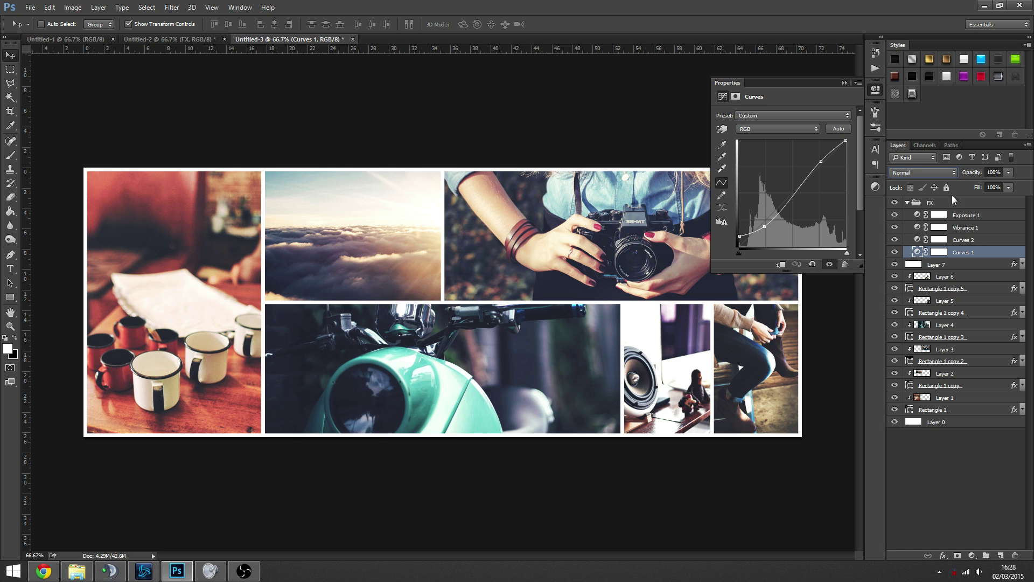
{"action": "left_click", "coordinate": [923, 172]}
{"action": "left_click", "coordinate": [916, 389]}
{"action": "left_click", "coordinate": [843, 84]}
{"action": "left_click", "coordinate": [963, 240]}
{"action": "left_click", "coordinate": [924, 172]}
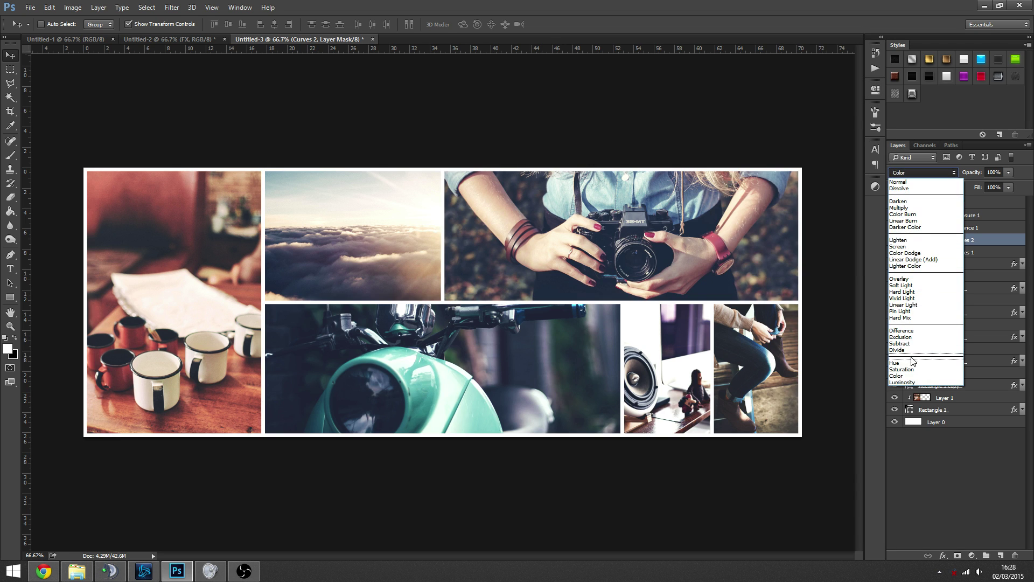
{"action": "left_click", "coordinate": [903, 382]}
{"action": "left_click", "coordinate": [962, 252]}
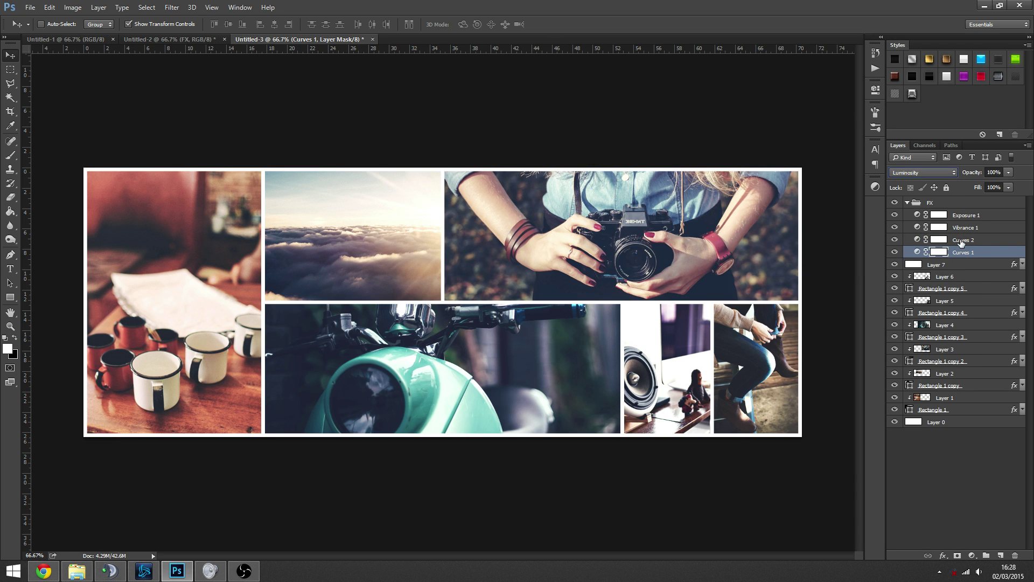
{"action": "left_click", "coordinate": [957, 241]}
{"action": "double_click", "coordinate": [917, 241]}
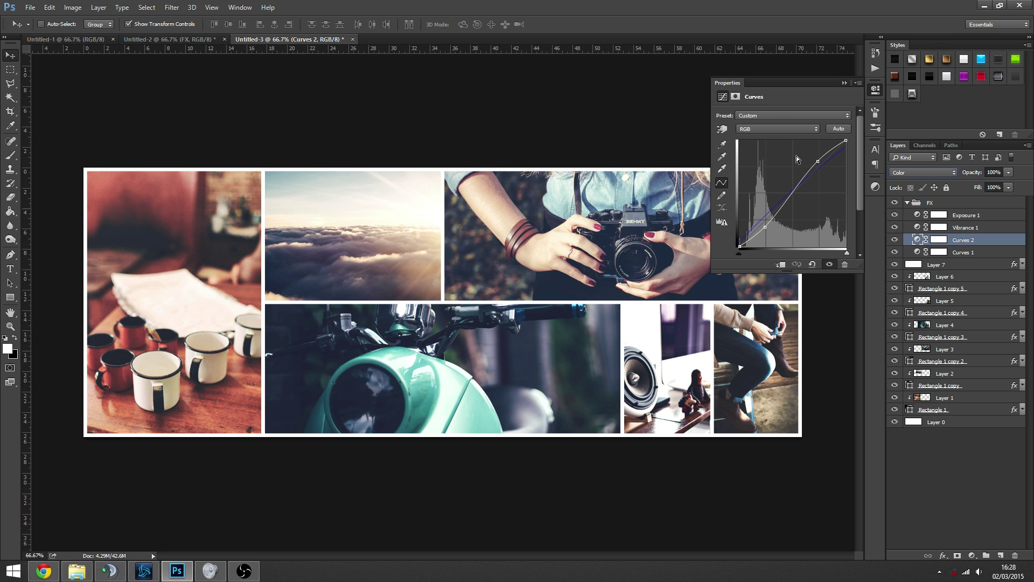
{"action": "left_click", "coordinate": [790, 128]}
{"action": "left_click", "coordinate": [766, 168]}
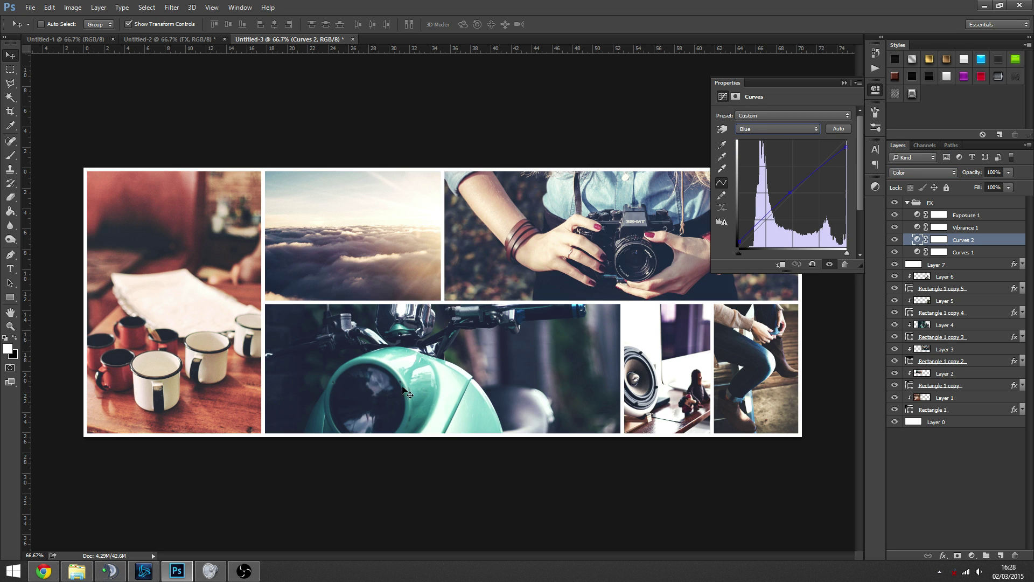
- Review the Vibrance 1 settings, toggling the layer off and on to compare
{"action": "left_click", "coordinate": [844, 83]}
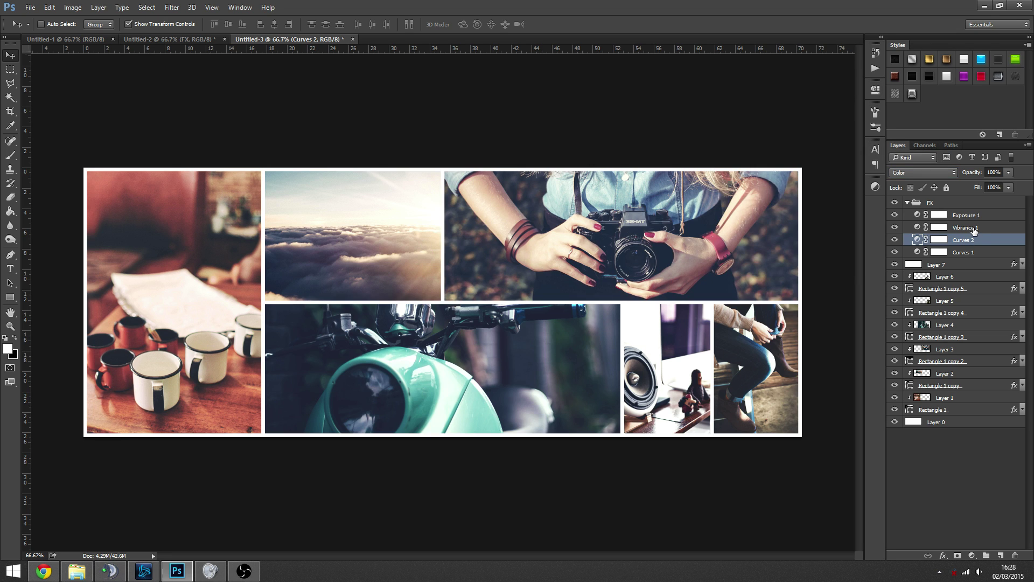
{"action": "left_click", "coordinate": [939, 228]}
{"action": "double_click", "coordinate": [917, 227]}
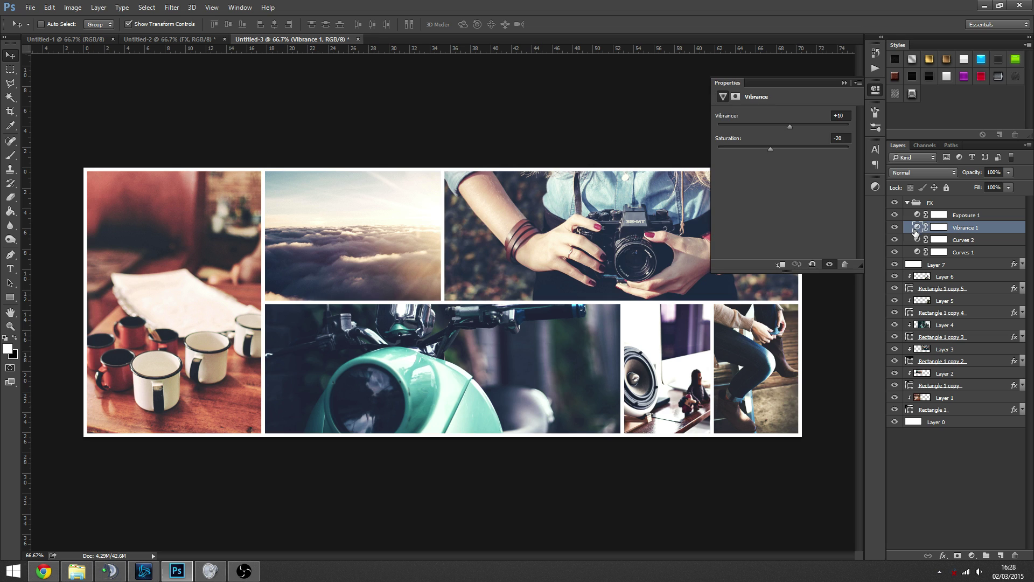
{"action": "left_click", "coordinate": [895, 230]}
{"action": "left_click", "coordinate": [894, 230]}
{"action": "left_click", "coordinate": [841, 82]}
- Review the Exposure 1 settings, toggling its visibility repeatedly to compare brightness
{"action": "double_click", "coordinate": [922, 217]}
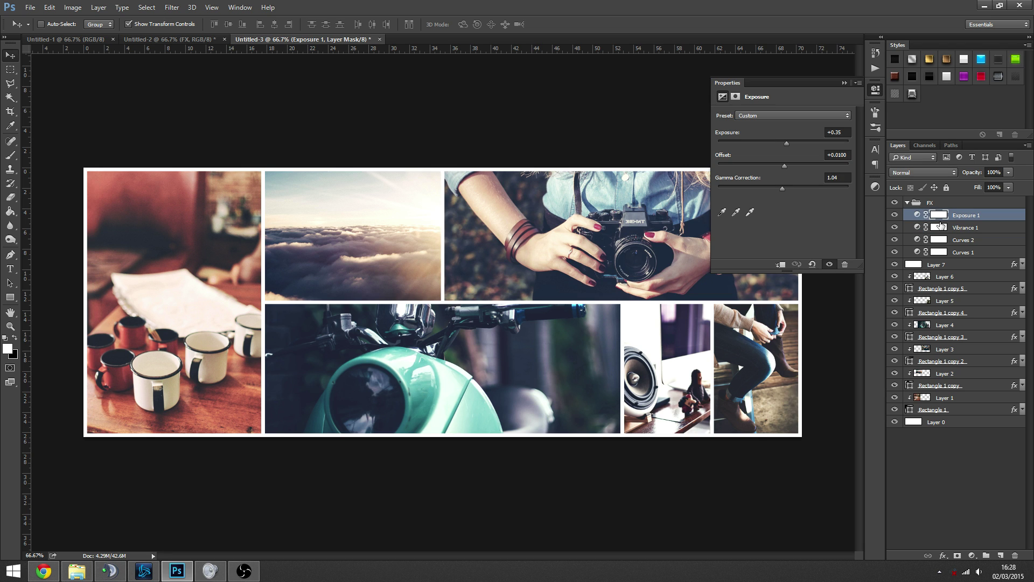
{"action": "left_click", "coordinate": [895, 215]}
{"action": "left_click", "coordinate": [895, 215]}
{"action": "left_click", "coordinate": [895, 216]}
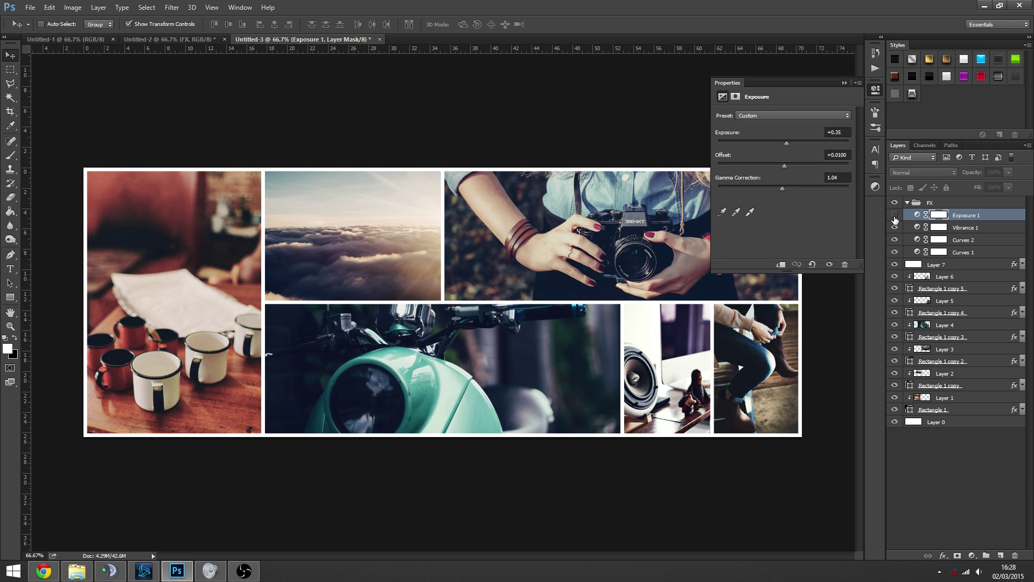
{"action": "left_click", "coordinate": [894, 216]}
{"action": "left_click", "coordinate": [894, 216]}
{"action": "left_click", "coordinate": [894, 217]}
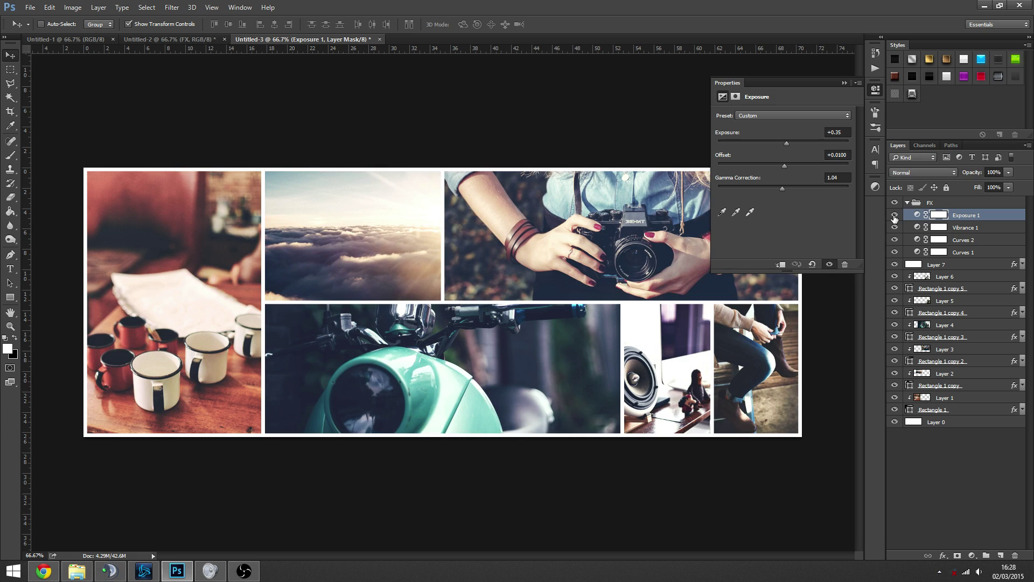
{"action": "left_click", "coordinate": [845, 83]}
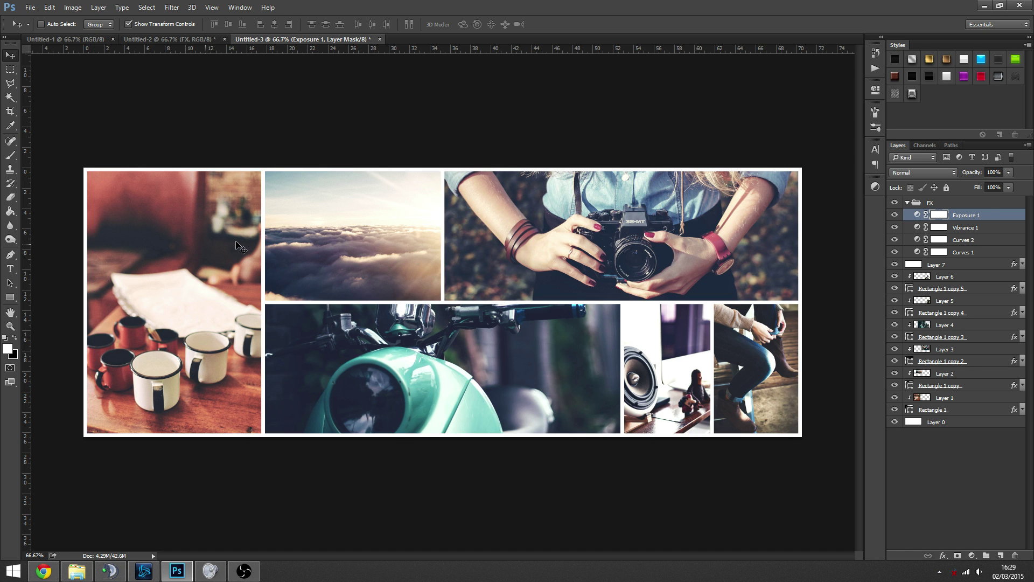
- Compare the collage with the FX group on and off, leave it on, then collapse and select the group
{"action": "left_click", "coordinate": [897, 202]}
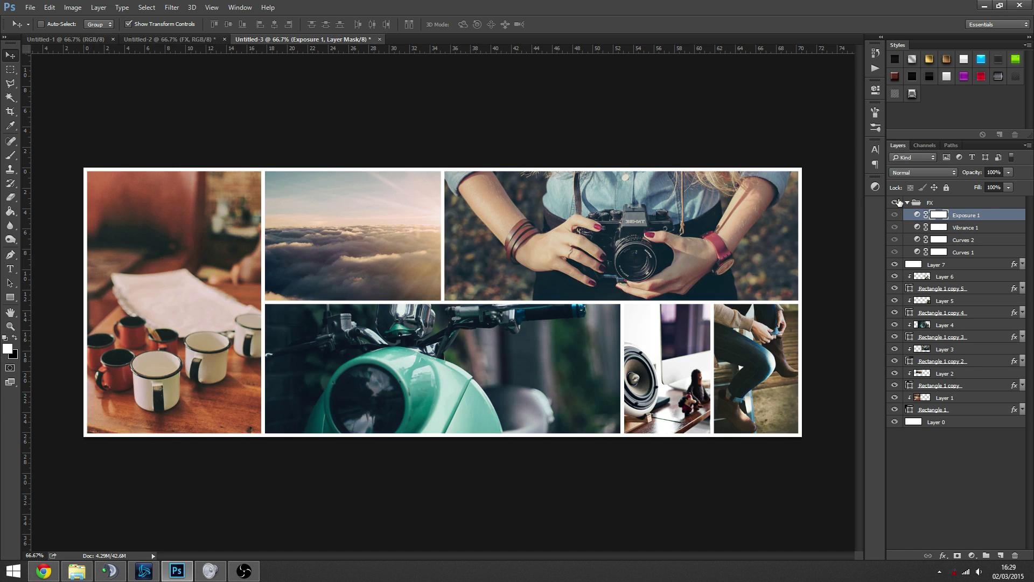
{"action": "left_click", "coordinate": [896, 202]}
{"action": "left_click", "coordinate": [897, 202]}
{"action": "left_click", "coordinate": [897, 202]}
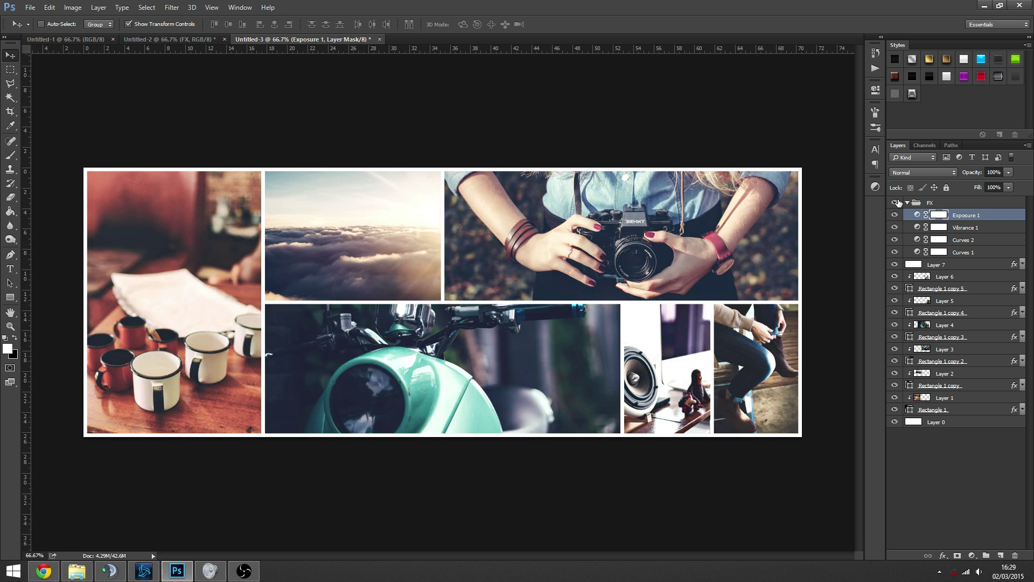
{"action": "left_click", "coordinate": [897, 202]}
{"action": "left_click", "coordinate": [897, 202]}
{"action": "left_click", "coordinate": [897, 202]}
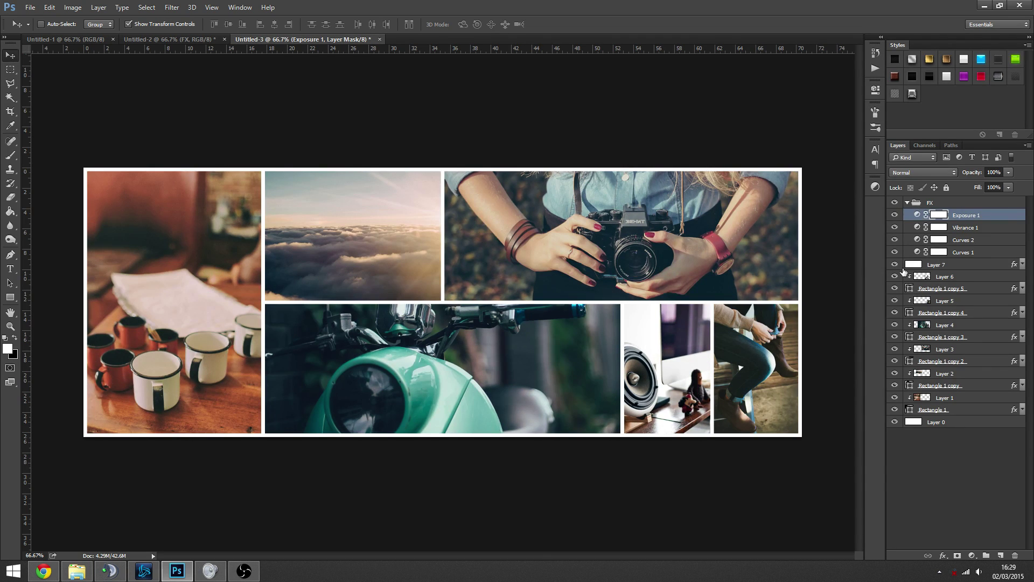
{"action": "left_click", "coordinate": [908, 202]}
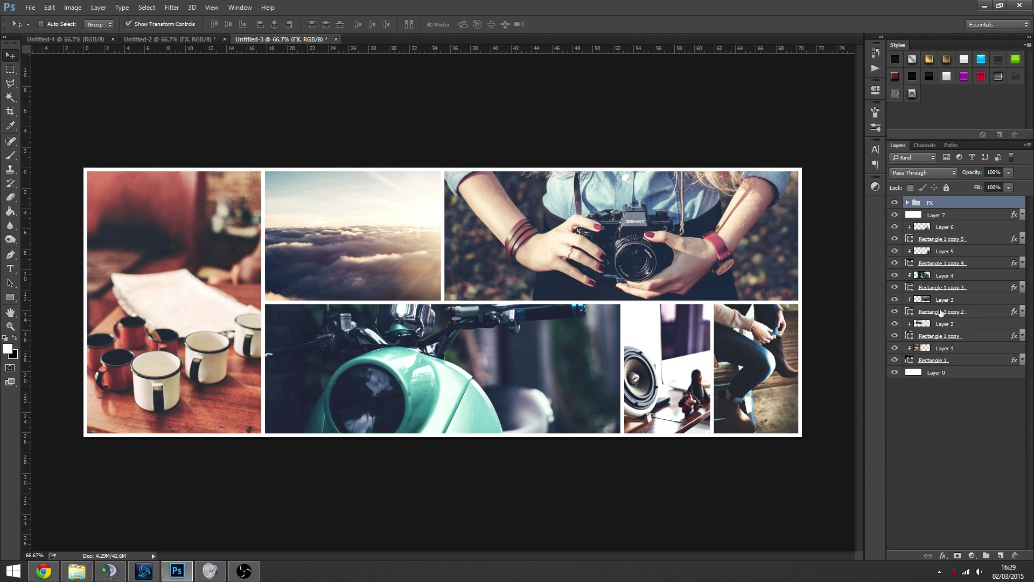
{"action": "left_click", "coordinate": [928, 209]}
- Draw a circle with the Ellipse Tool and position it over the top of the cups photo
{"action": "right_click", "coordinate": [9, 297]}
{"action": "left_click", "coordinate": [43, 319]}
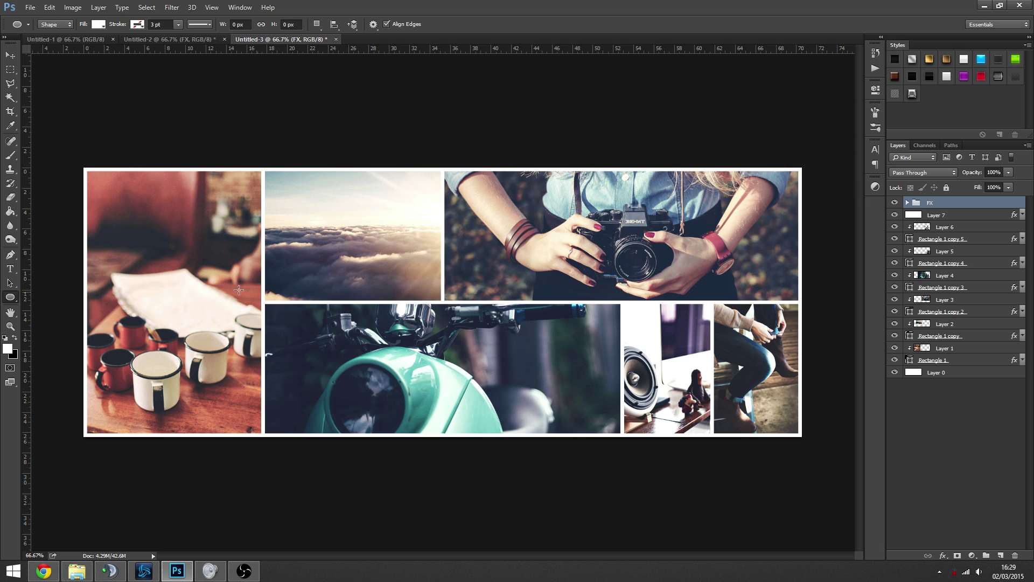
{"action": "mouse_move", "coordinate": [124, 215]}
{"action": "left_mouse_down"}
{"action": "mouse_move", "coordinate": [259, 302]}
{"action": "mouse_move", "coordinate": [264, 354]}
{"action": "left_mouse_up"}
{"action": "key", "text": "v"}
{"action": "mouse_move", "coordinate": [192, 246]}
{"action": "left_mouse_down"}
{"action": "mouse_move", "coordinate": [185, 224]}
{"action": "mouse_move", "coordinate": [189, 244]}
{"action": "left_mouse_up"}
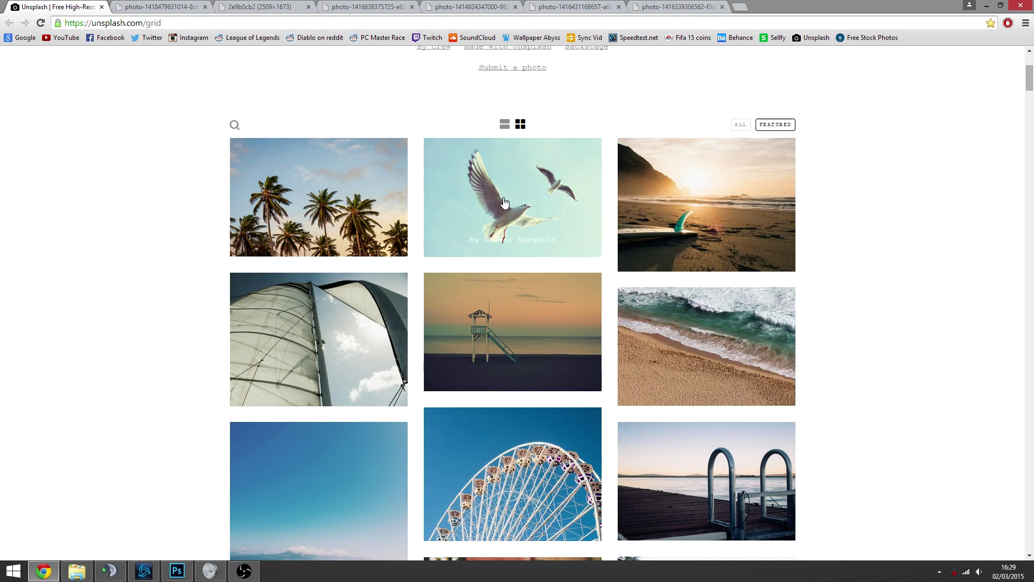
- Copy the full-size seagull image from Unsplash in Chrome and return to Photoshop
{"action": "left_click", "coordinate": [505, 203]}
{"action": "right_click", "coordinate": [340, 209]}
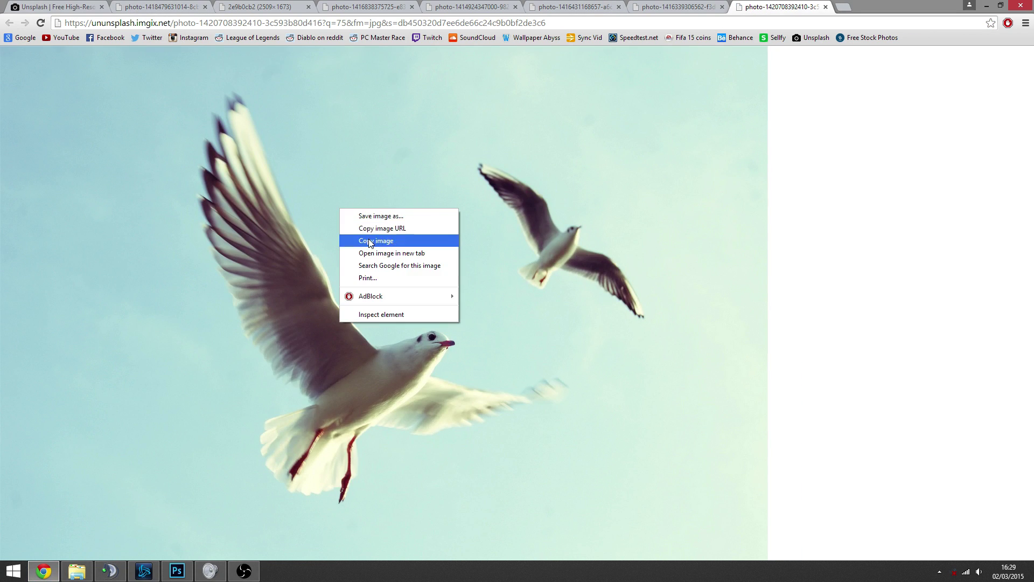
{"action": "left_click", "coordinate": [371, 241]}
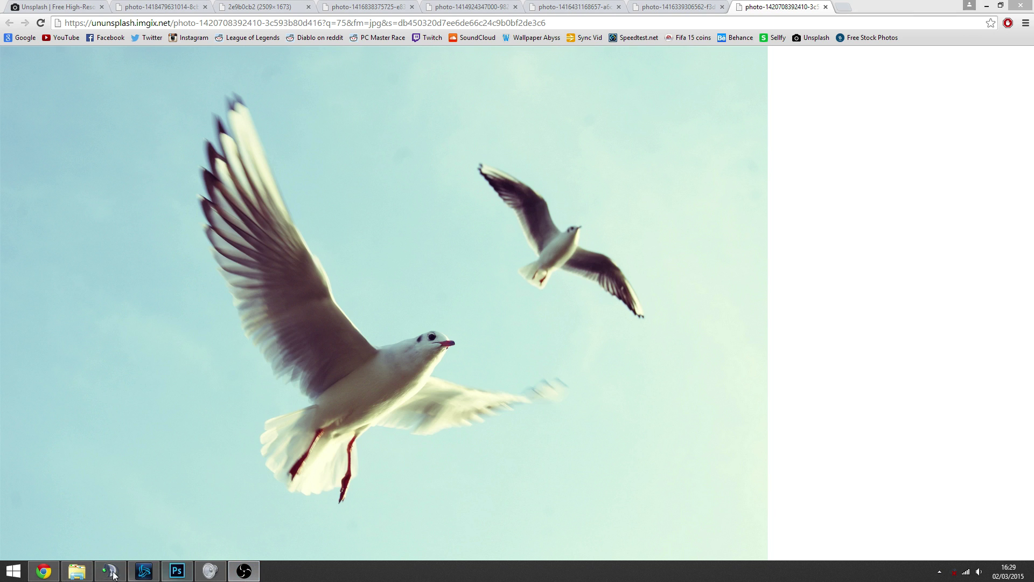
{"action": "left_click", "coordinate": [177, 571]}
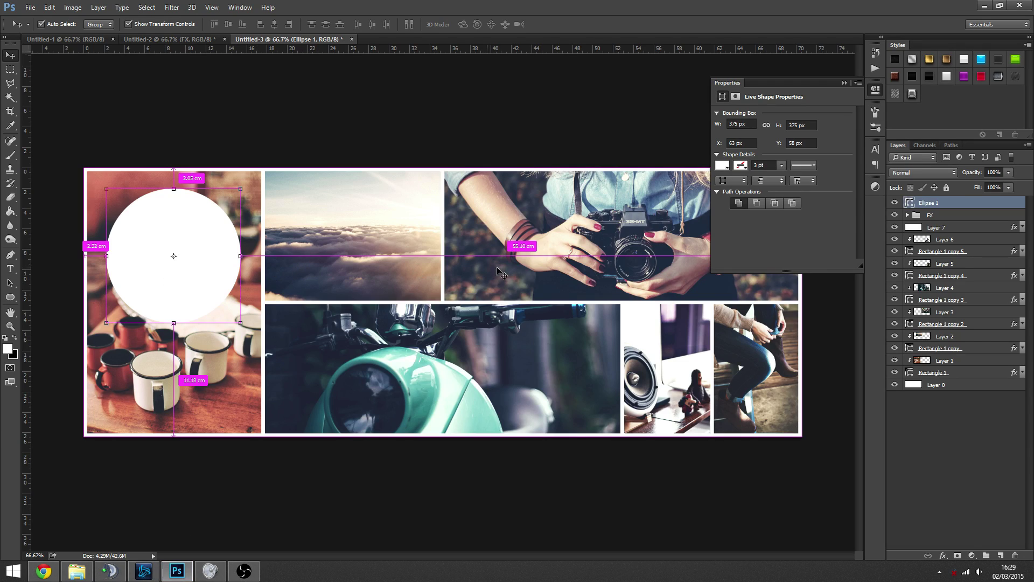
- Paste the seagull photo as Layer 8 and clip it into the Ellipse 1 circle
{"action": "key", "text": "ctrl+v"}
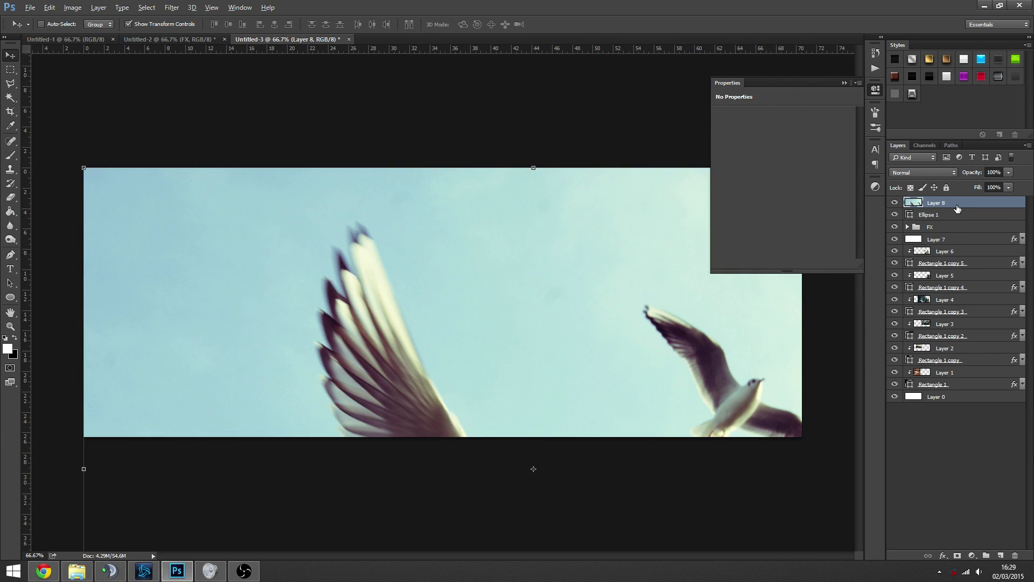
{"action": "left_click", "coordinate": [958, 209], "text": "alt"}
{"action": "left_click_drag", "start_coordinate": [668, 337], "coordinate": [534, 349]}
- Scale the seagull photo so the birds fill the circle, then nudge circle and photo up together
{"action": "left_click", "coordinate": [62, 177]}
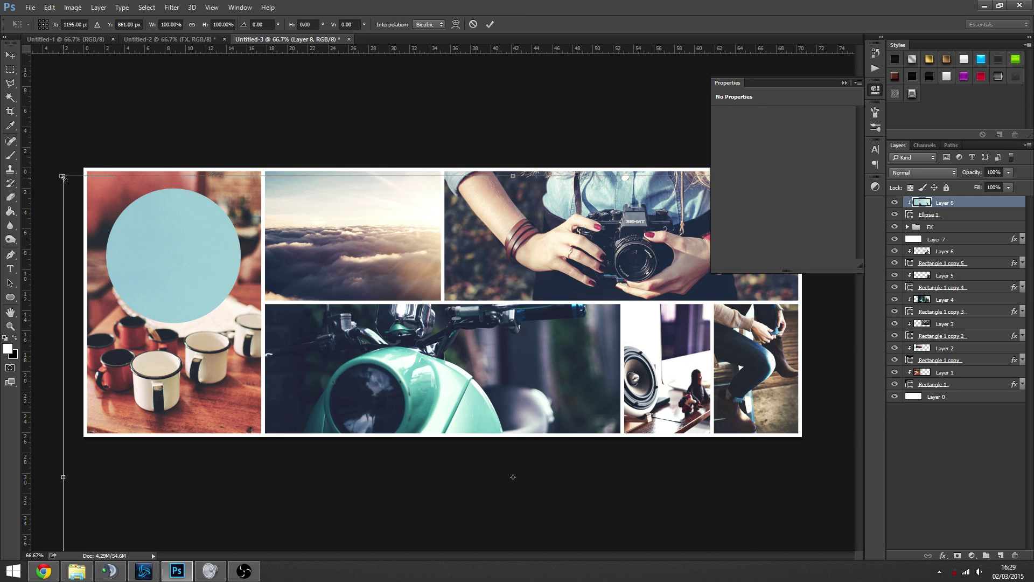
{"action": "left_click_drag", "start_coordinate": [63, 176], "coordinate": [412, 408]}
{"action": "left_click_drag", "start_coordinate": [596, 492], "coordinate": [234, 253]}
{"action": "left_click_drag", "start_coordinate": [257, 168], "coordinate": [305, 136]}
{"action": "left_click_drag", "start_coordinate": [252, 196], "coordinate": [264, 206]}
{"action": "key", "text": "Return"}
{"action": "left_click", "coordinate": [929, 214], "text": "ctrl"}
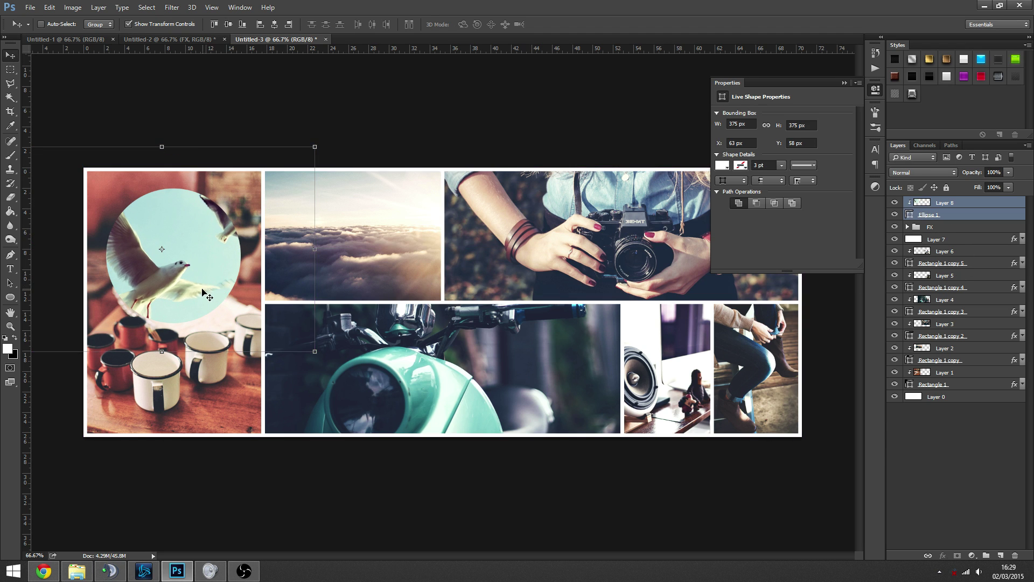
{"action": "mouse_move", "coordinate": [222, 287]}
{"action": "left_mouse_down"}
{"action": "mouse_move", "coordinate": [495, 321]}
{"action": "mouse_move", "coordinate": [552, 362]}
{"action": "mouse_move", "coordinate": [623, 370]}
{"action": "mouse_move", "coordinate": [214, 267]}
{"action": "mouse_move", "coordinate": [221, 282]}
{"action": "left_mouse_up"}
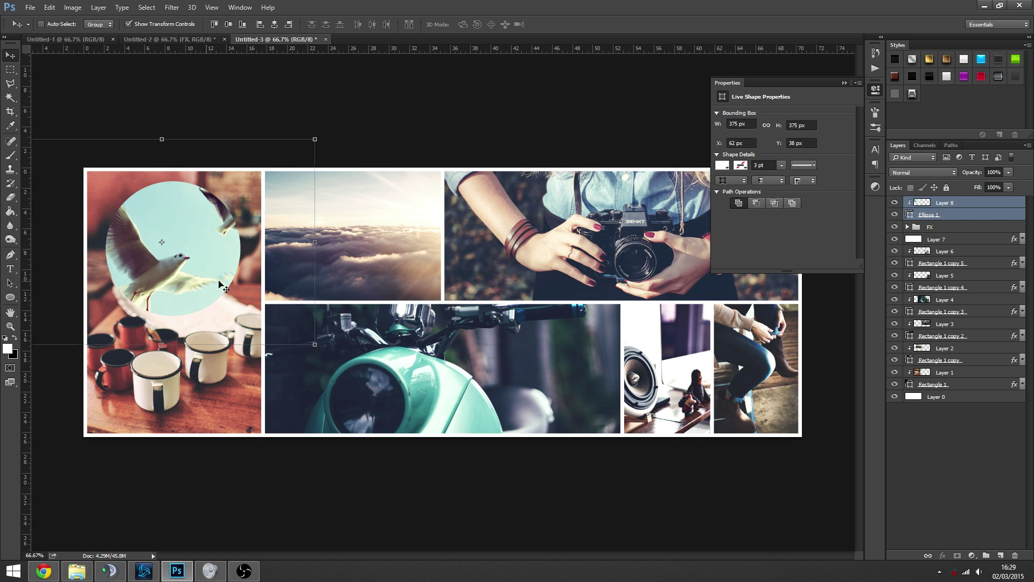
- Paste the copied white stroke layer style onto the Ellipse 1 circle
{"action": "left_click", "coordinate": [964, 204]}
{"action": "right_click", "coordinate": [967, 207]}
{"action": "key", "text": "Escape"}
{"action": "right_click", "coordinate": [971, 215]}
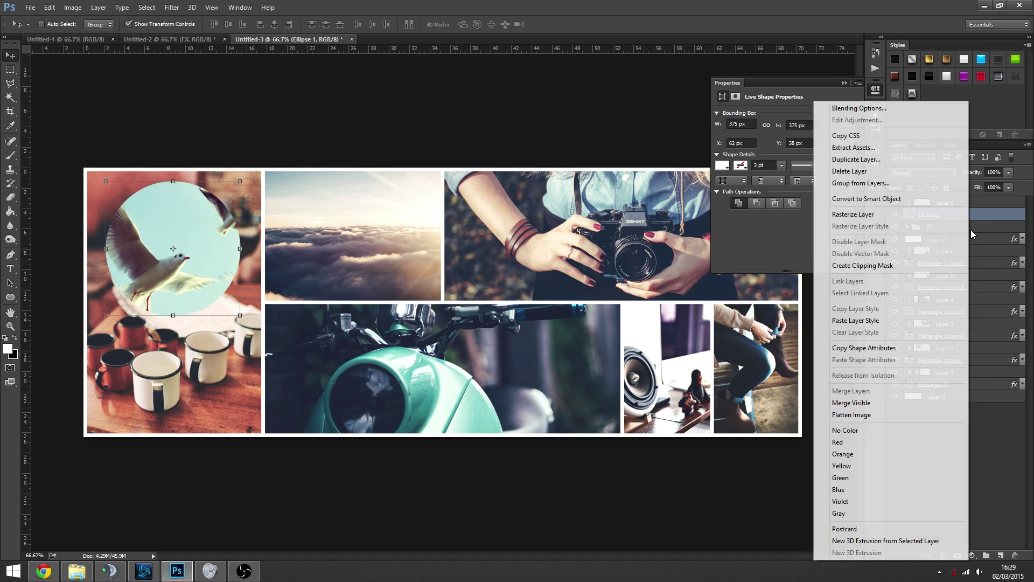
{"action": "left_click", "coordinate": [878, 321]}
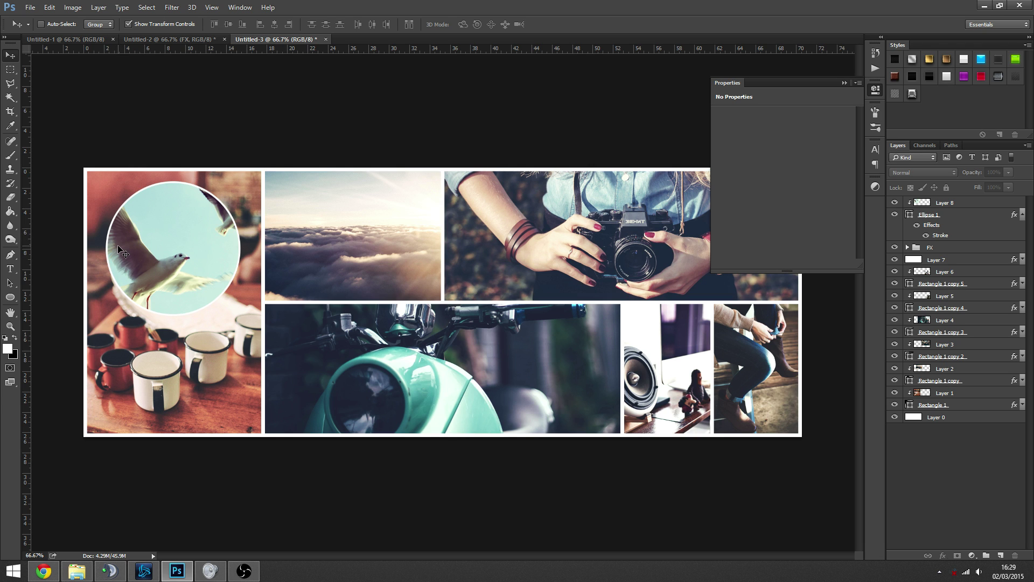
- Change the circle's Stroke effect to a 10 px size
{"action": "left_click", "coordinate": [932, 215]}
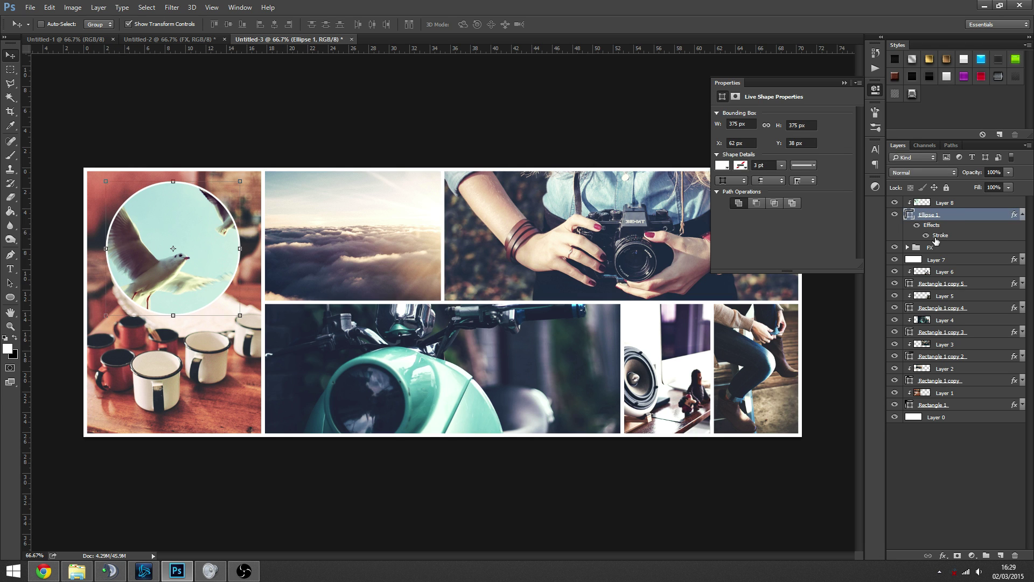
{"action": "double_click", "coordinate": [936, 237]}
{"action": "type", "text": "5"}
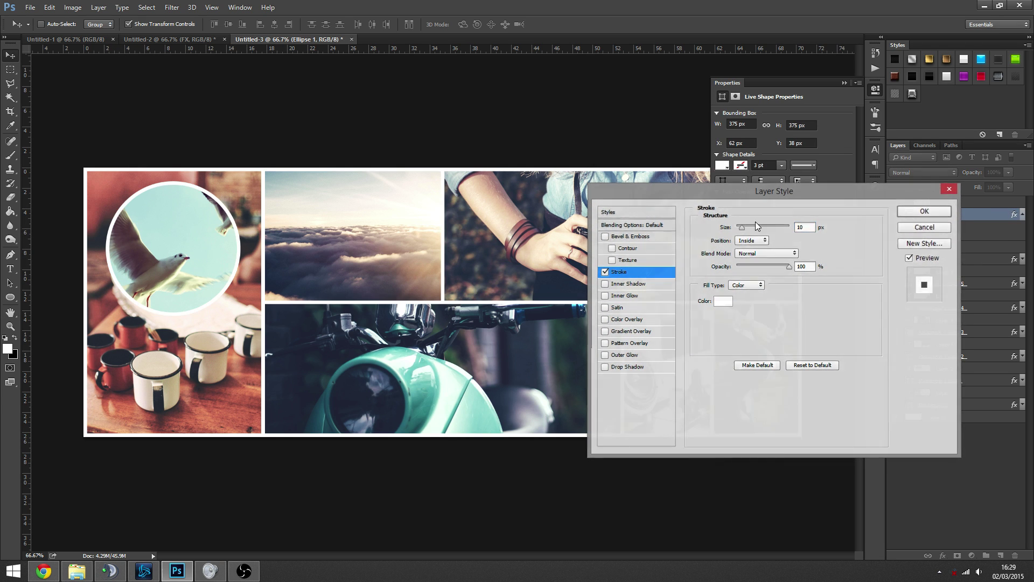
{"action": "key", "text": "Return"}
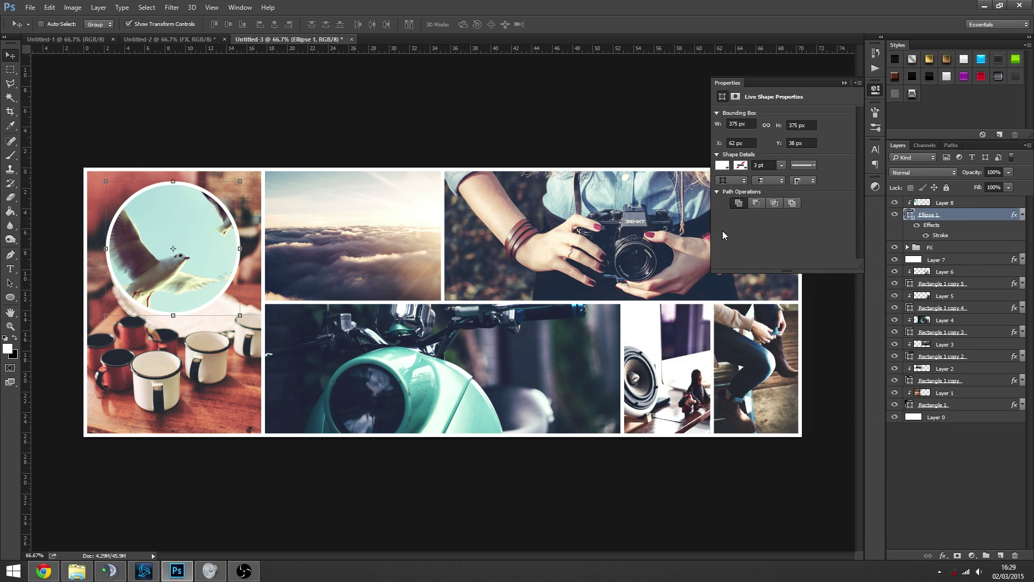
{"action": "left_click", "coordinate": [810, 167]}
{"action": "left_click", "coordinate": [844, 158]}
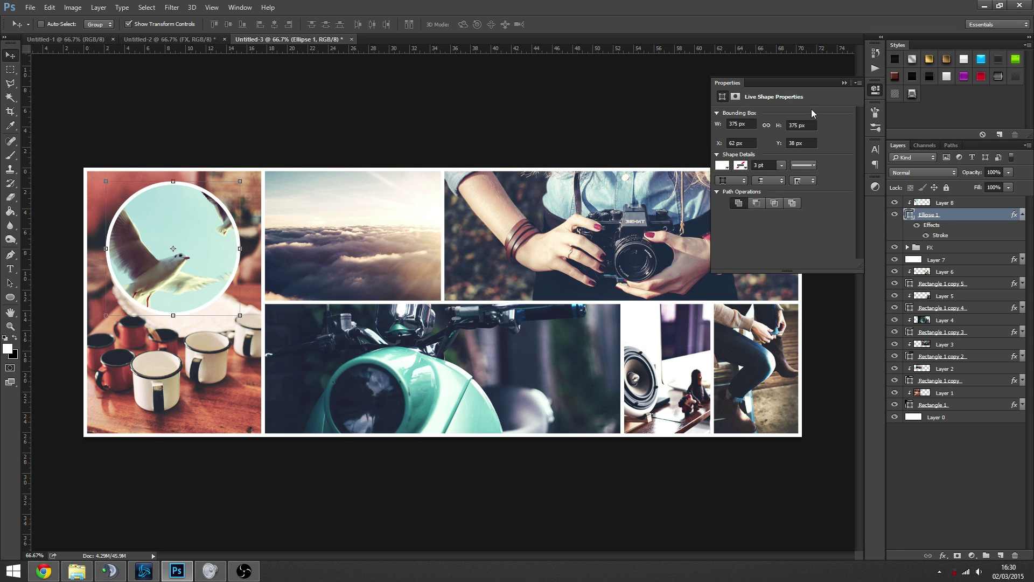
- Bring up the Window menu's list of workspace panels
{"action": "left_click", "coordinate": [236, 9]}
{"action": "left_click", "coordinate": [738, 85]}
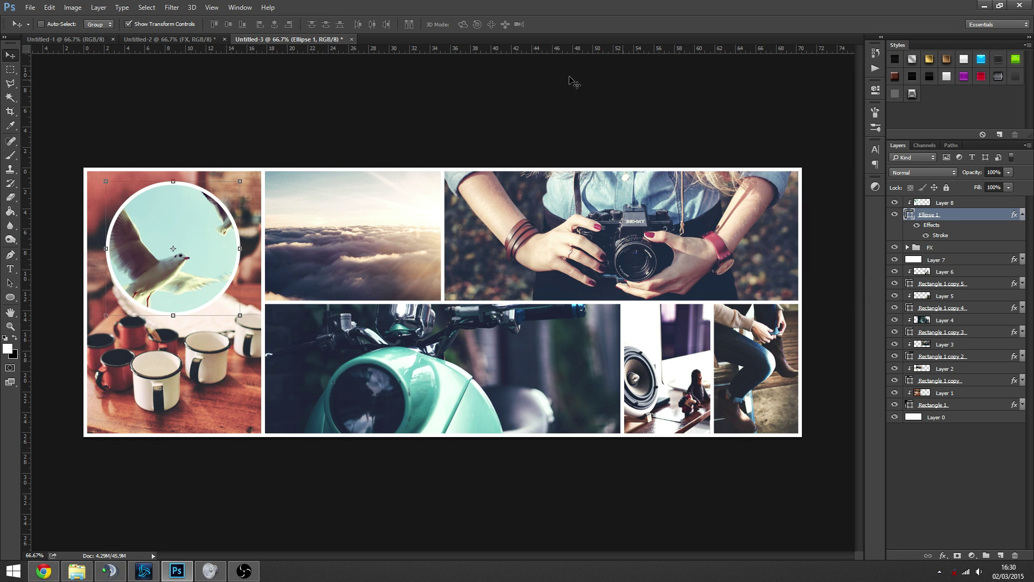
{"action": "left_click", "coordinate": [240, 7]}
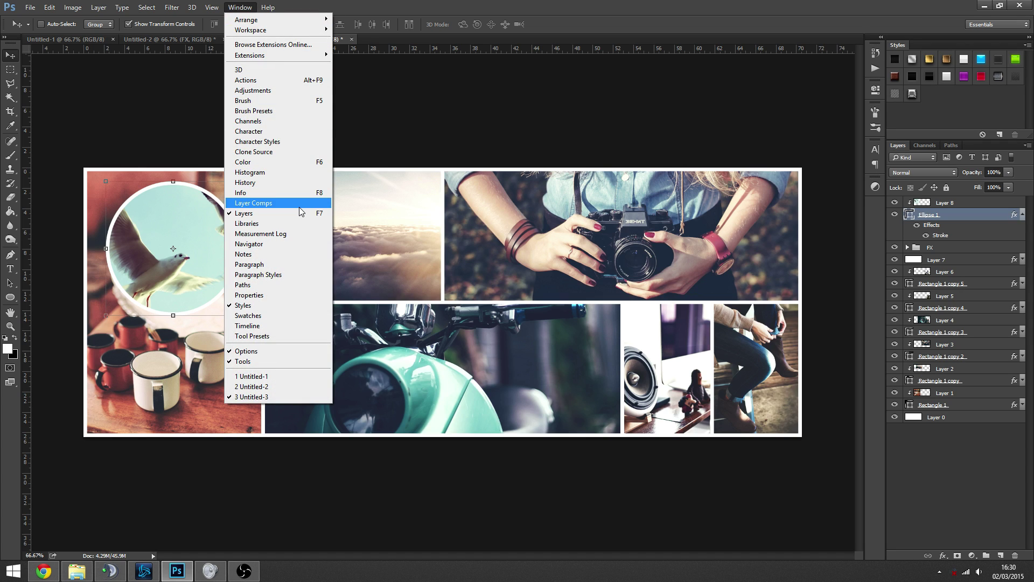
- Make the circle's live shape outline dashed and hide the pasted Stroke effect
{"action": "left_click", "coordinate": [296, 296]}
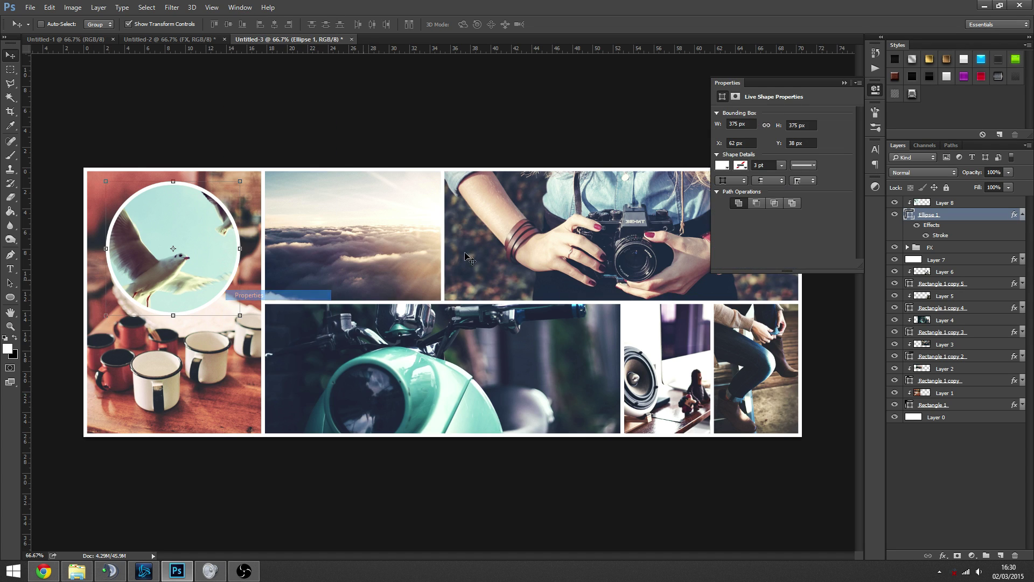
{"action": "left_click", "coordinate": [812, 166]}
{"action": "left_click", "coordinate": [801, 221]}
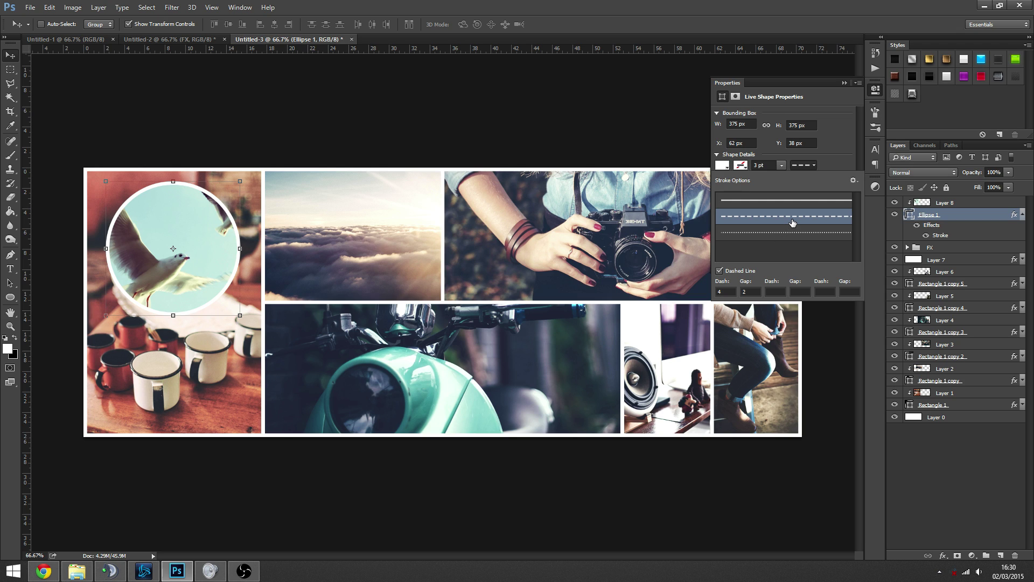
{"action": "left_click", "coordinate": [835, 151]}
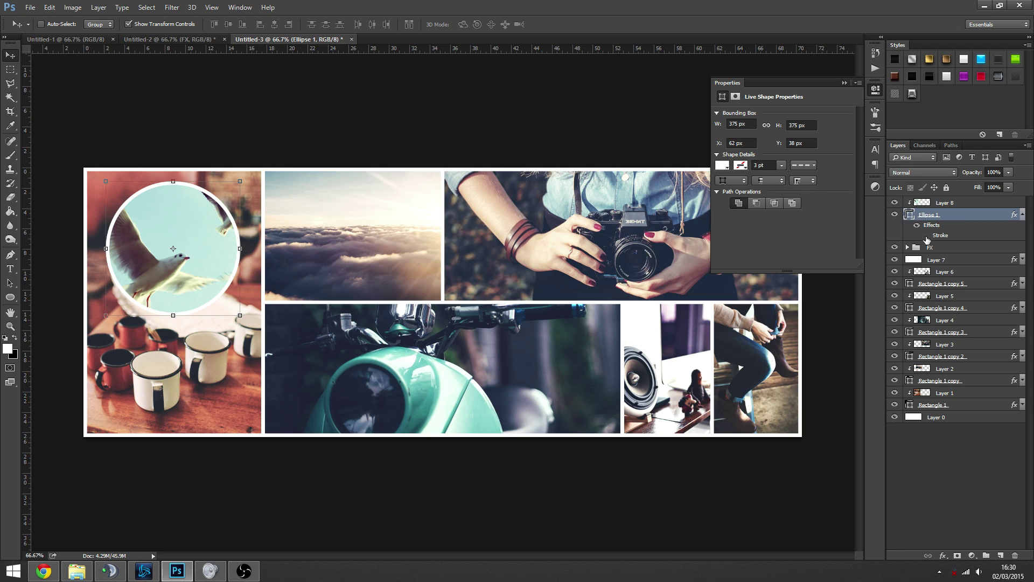
{"action": "left_click", "coordinate": [918, 235]}
- Set the dashed outline width to about 6.69 pt and colour it white
{"action": "left_click", "coordinate": [782, 165]}
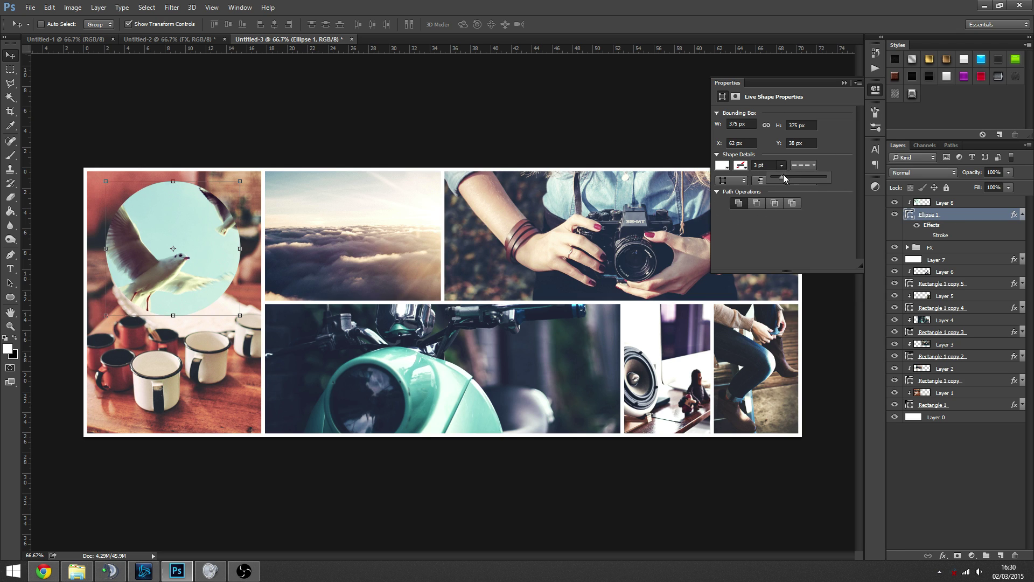
{"action": "left_click_drag", "start_coordinate": [776, 177], "coordinate": [796, 177]}
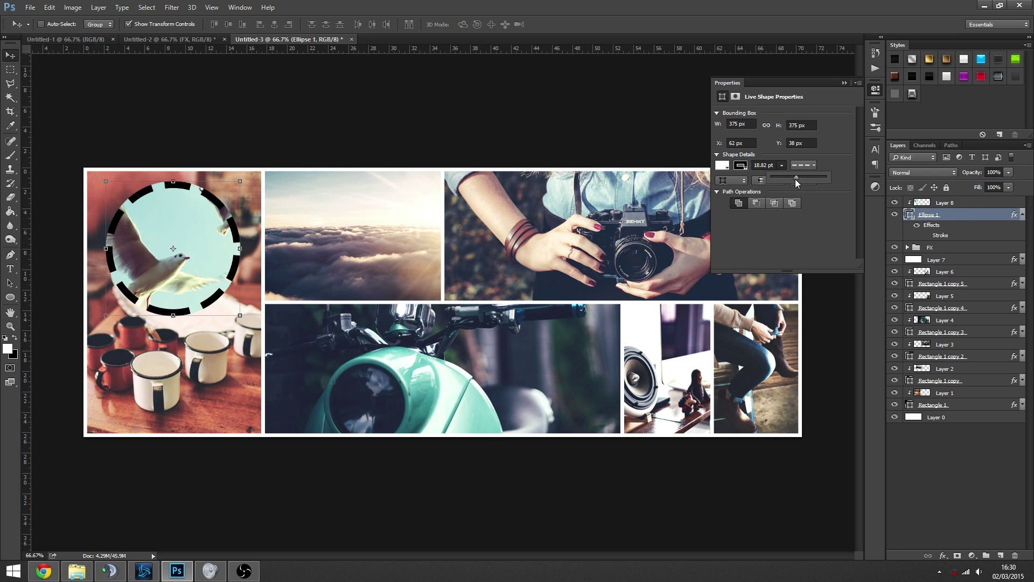
{"action": "left_click_drag", "start_coordinate": [798, 183], "coordinate": [772, 183]}
{"action": "left_click", "coordinate": [741, 165]}
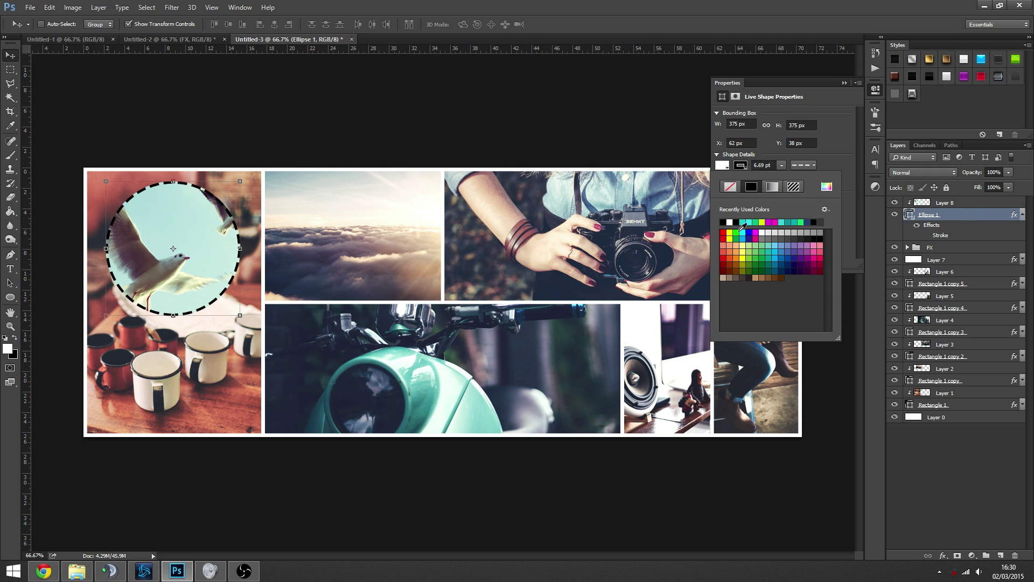
{"action": "left_click", "coordinate": [730, 222]}
{"action": "left_click", "coordinate": [828, 167]}
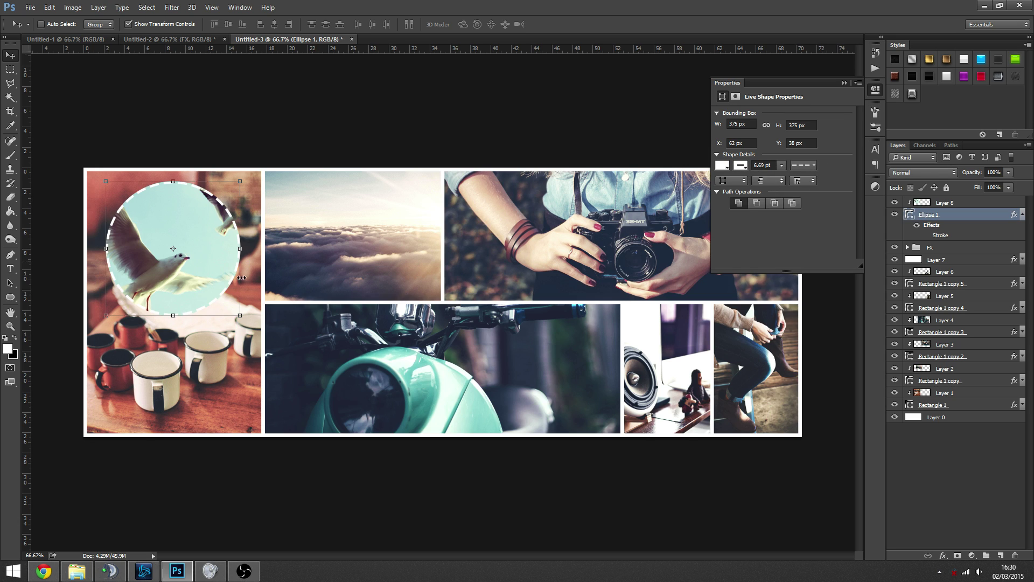
- Try inside, center and outside alignment for the dashed stroke on the circle's edge
{"action": "left_click", "coordinate": [760, 181]}
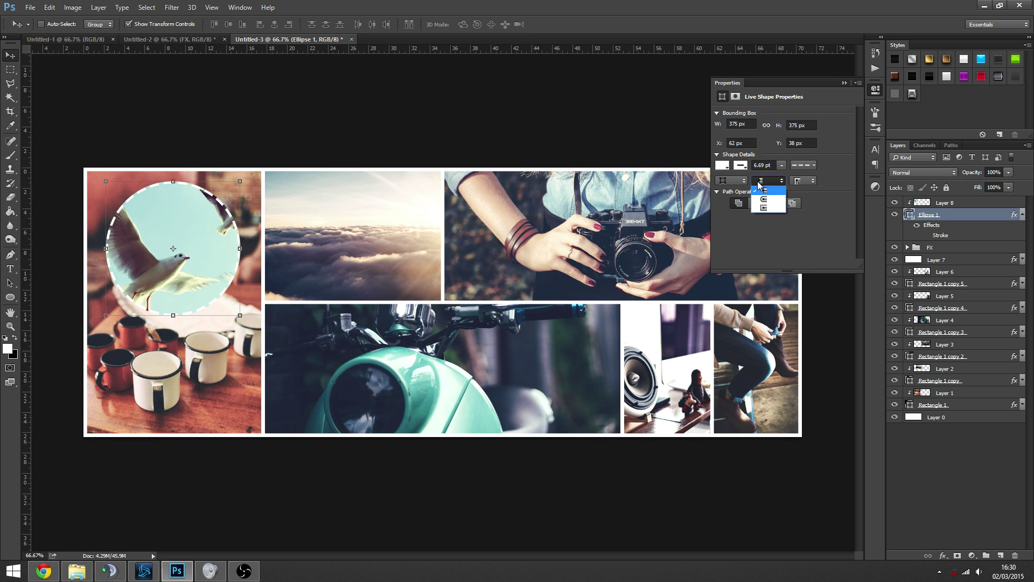
{"action": "left_click", "coordinate": [743, 182]}
{"action": "left_click", "coordinate": [743, 181]}
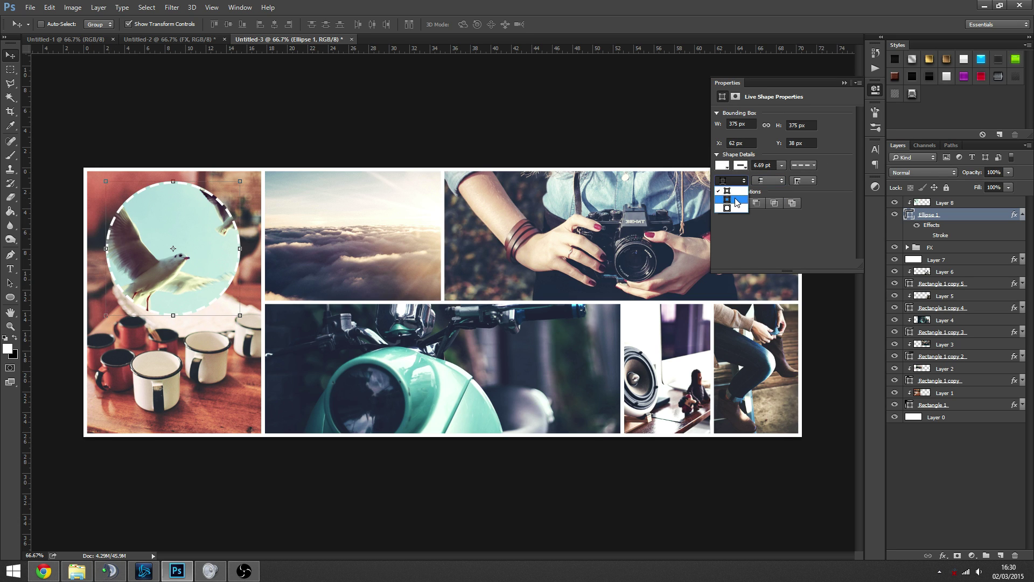
{"action": "left_click", "coordinate": [741, 199]}
{"action": "left_click", "coordinate": [738, 181]}
{"action": "left_click", "coordinate": [740, 209]}
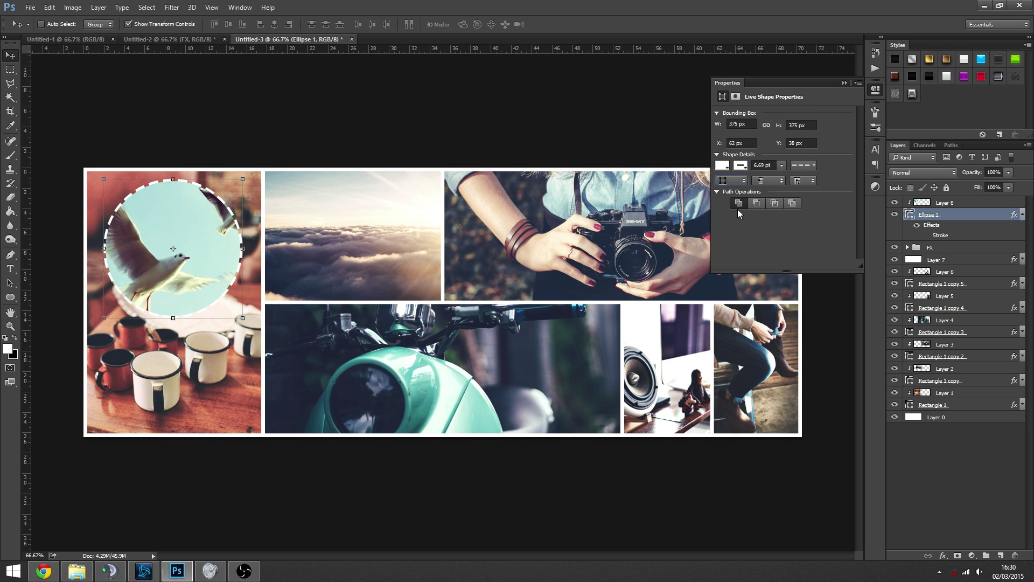
{"action": "left_click", "coordinate": [740, 181]}
{"action": "left_click", "coordinate": [741, 200]}
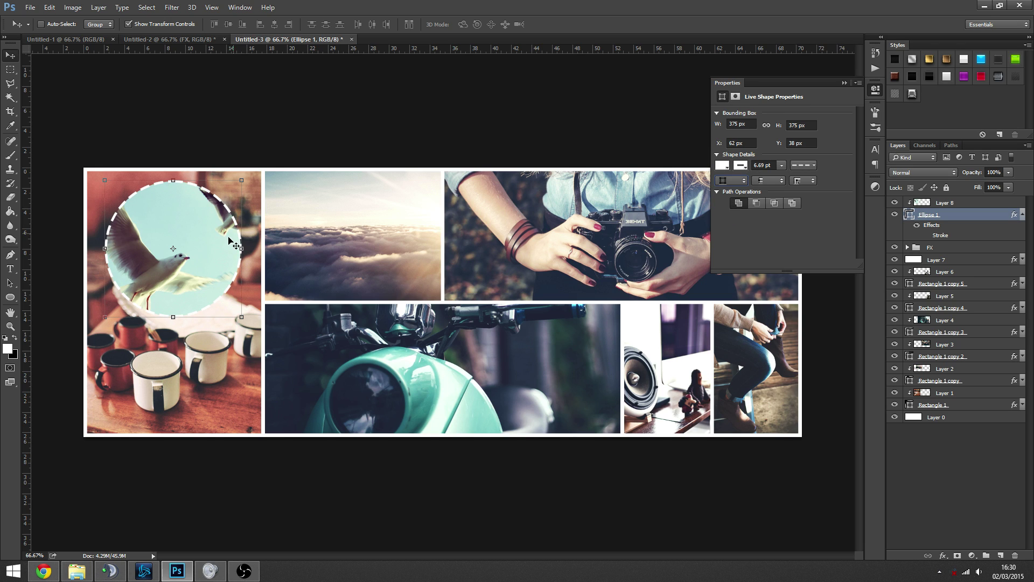
{"action": "left_click", "coordinate": [732, 181]}
{"action": "left_click", "coordinate": [739, 190]}
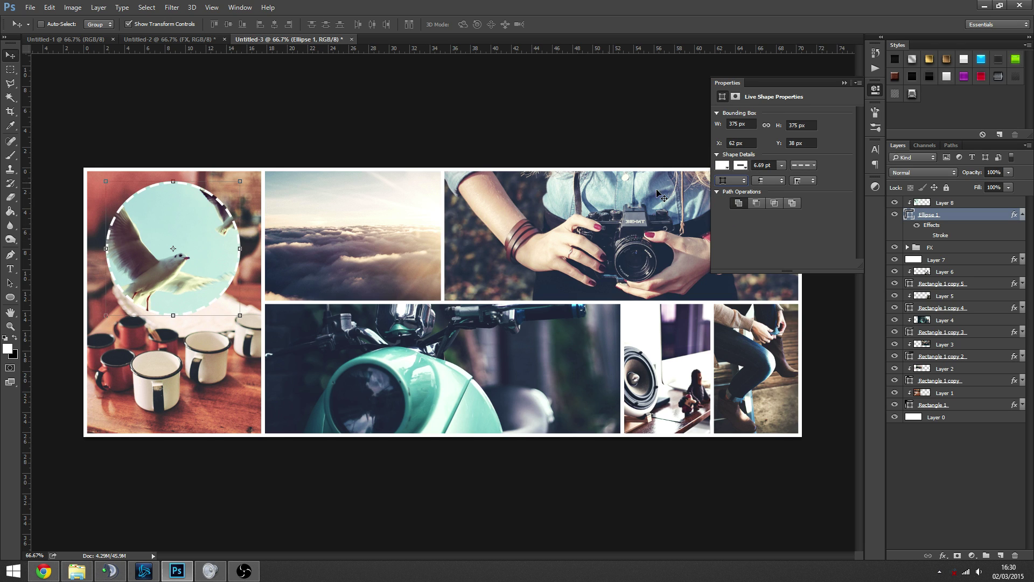
{"action": "left_click", "coordinate": [732, 181]}
- Switch the circle's stroke to the dotted style and settle its alignment on the edge
{"action": "left_click", "coordinate": [739, 199]}
{"action": "left_click", "coordinate": [803, 165]}
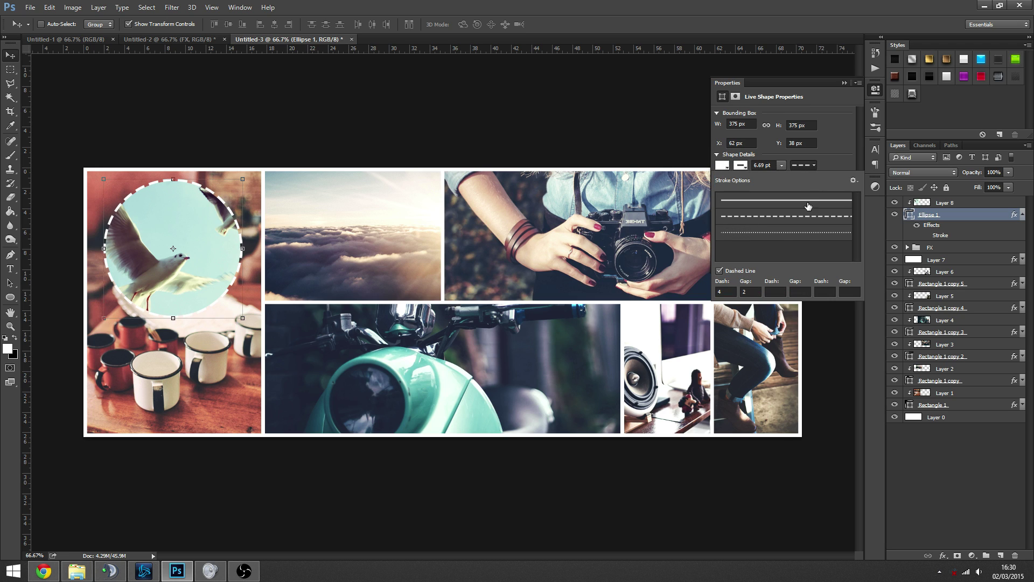
{"action": "left_click", "coordinate": [797, 232]}
{"action": "left_click", "coordinate": [830, 167]}
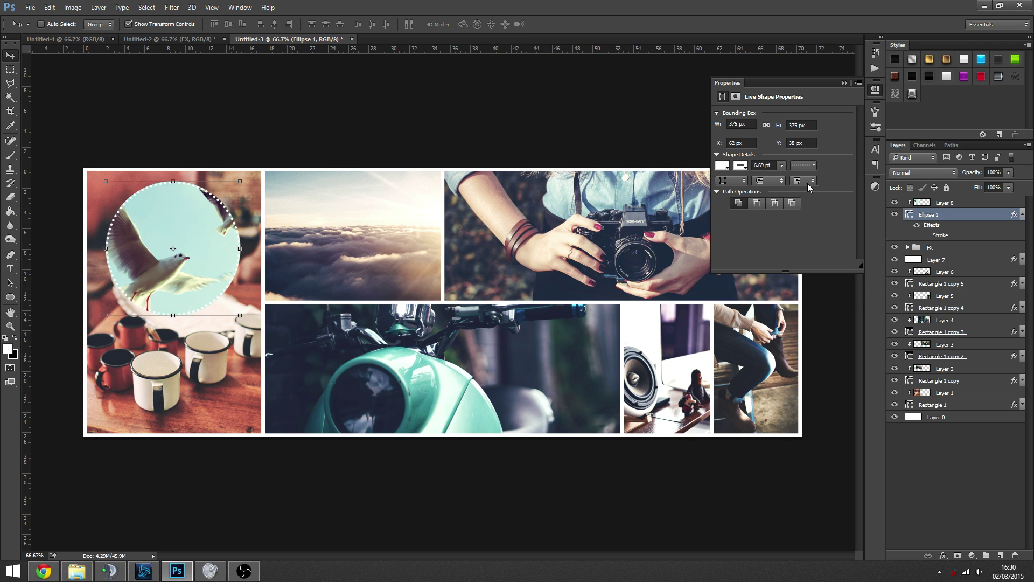
{"action": "left_click", "coordinate": [734, 182]}
{"action": "left_click", "coordinate": [733, 209]}
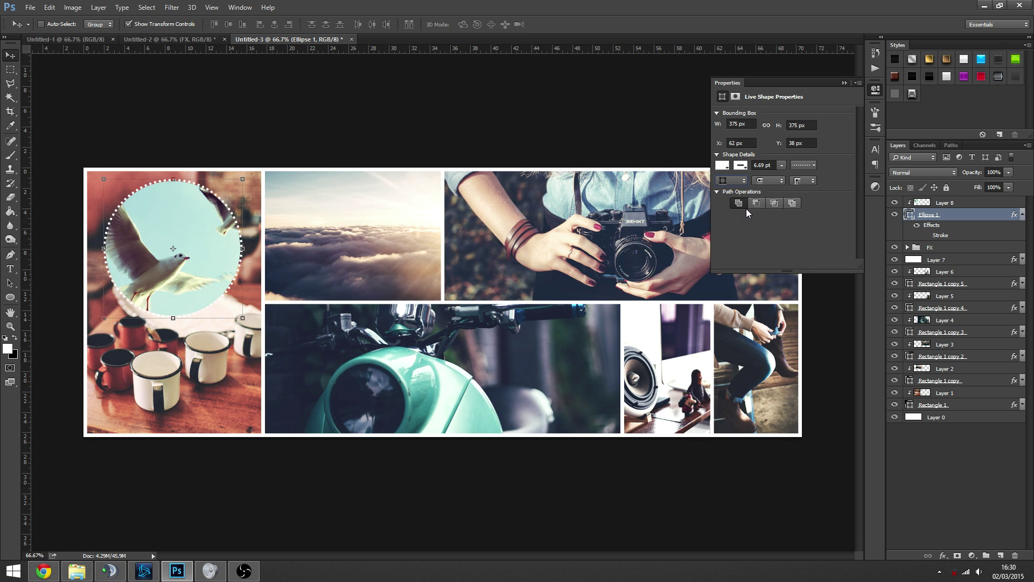
{"action": "left_click", "coordinate": [742, 183]}
{"action": "left_click", "coordinate": [738, 202]}
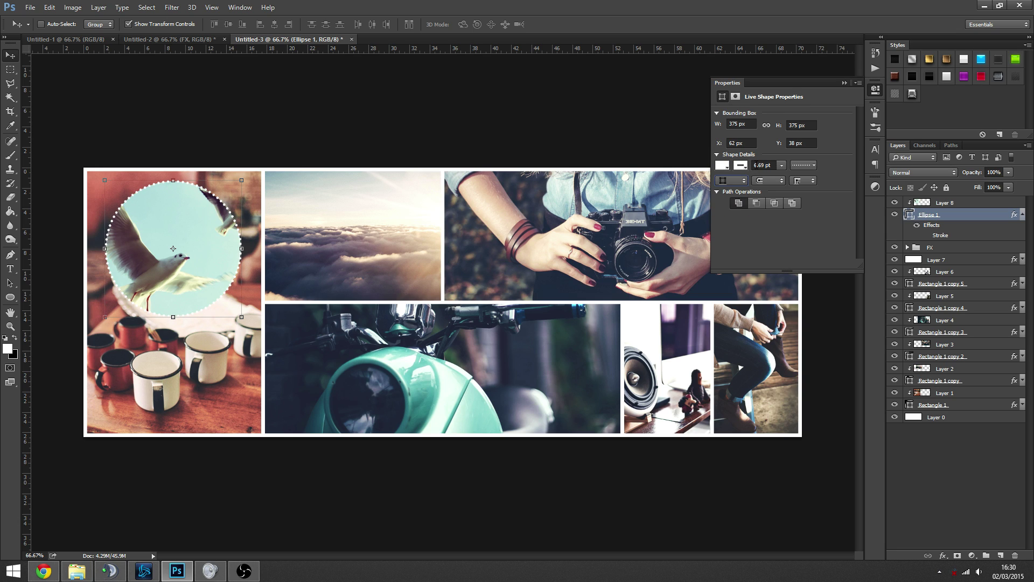
- Set the dotted stroke width to 15 pt
{"action": "left_click", "coordinate": [781, 167]}
{"action": "mouse_move", "coordinate": [788, 179]}
{"action": "left_mouse_down"}
{"action": "mouse_move", "coordinate": [808, 177]}
{"action": "mouse_move", "coordinate": [780, 177]}
{"action": "mouse_move", "coordinate": [791, 176]}
{"action": "left_mouse_up"}
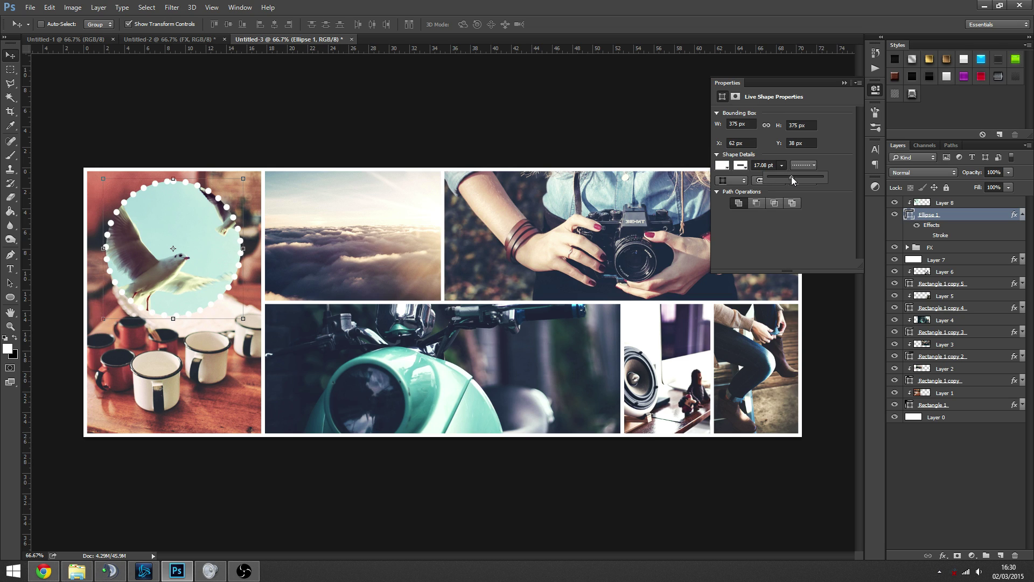
{"action": "type", "text": "15"}
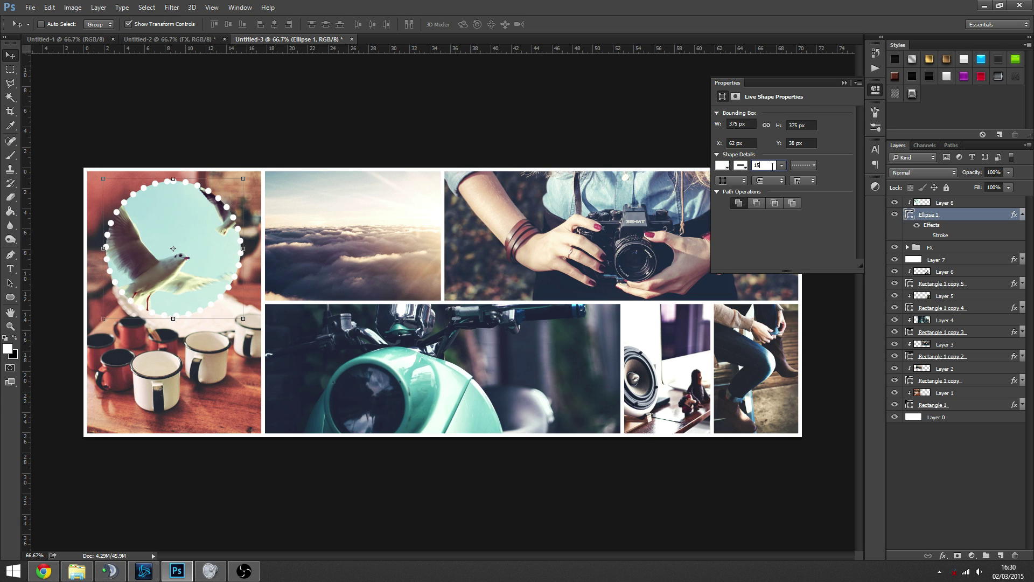
{"action": "key", "text": "Return"}
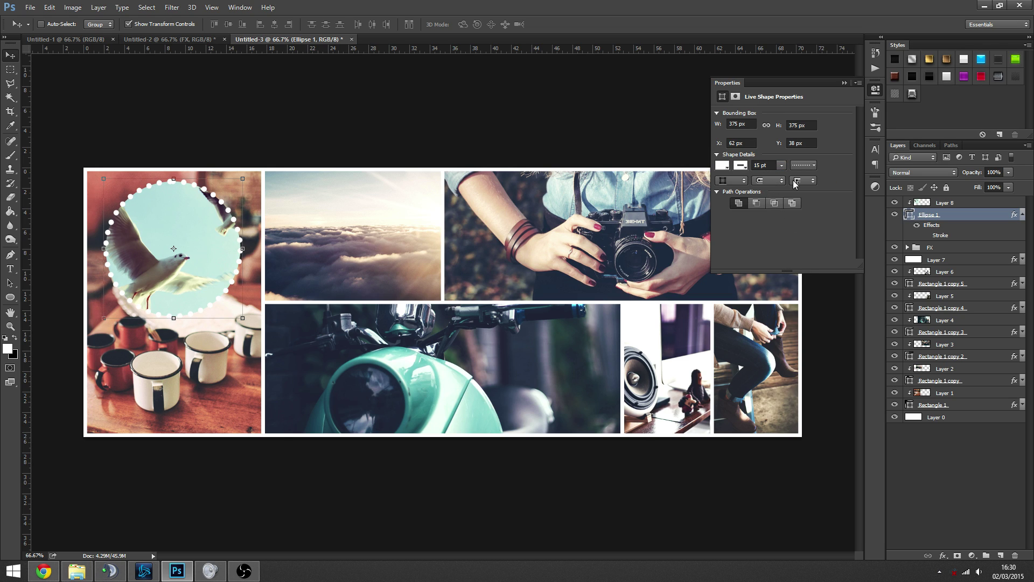
- Try the cap types and settle on round caps so the ring shows round dots
{"action": "left_click", "coordinate": [795, 184]}
{"action": "left_click", "coordinate": [802, 204]}
{"action": "left_click", "coordinate": [805, 166]}
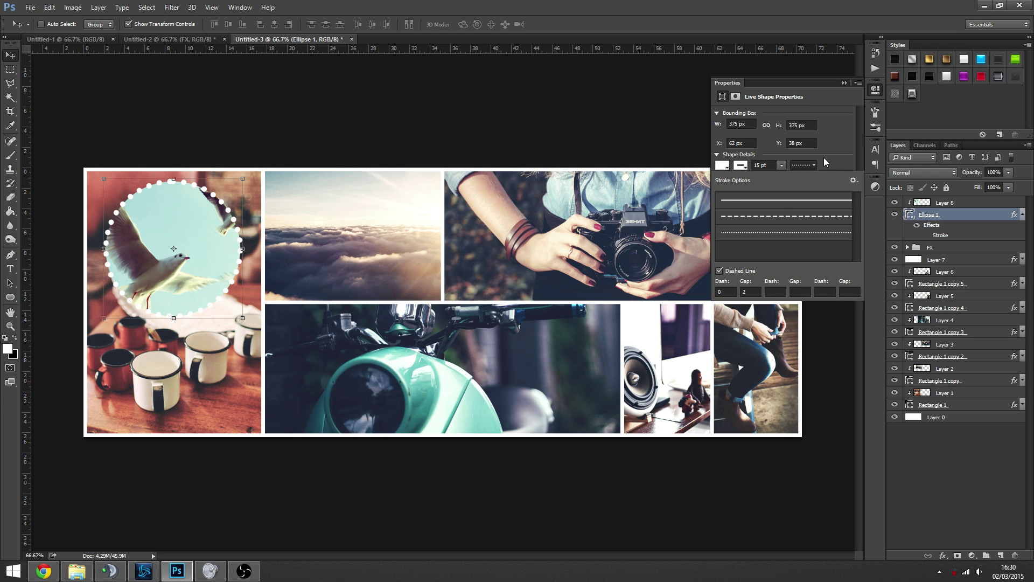
{"action": "left_click", "coordinate": [803, 180]}
{"action": "left_click", "coordinate": [803, 207]}
{"action": "left_click", "coordinate": [803, 181]}
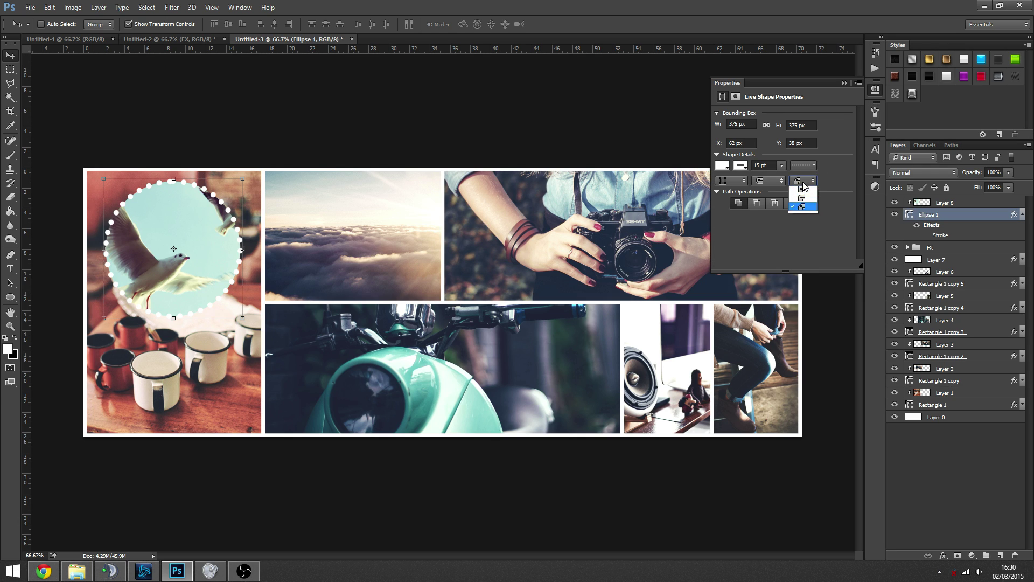
{"action": "left_click", "coordinate": [804, 185]}
{"action": "left_click", "coordinate": [768, 181]}
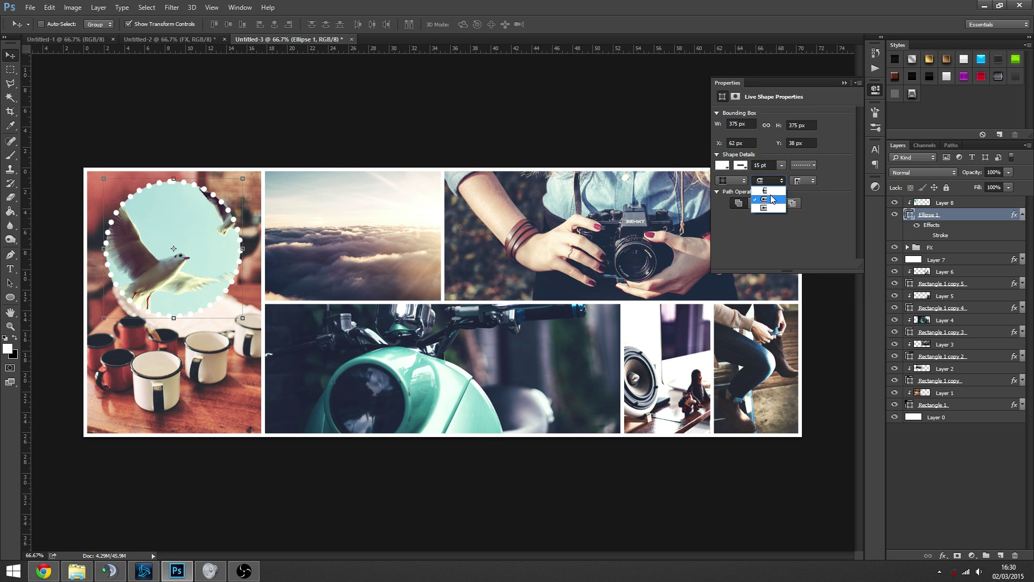
{"action": "left_click", "coordinate": [766, 208]}
{"action": "left_click", "coordinate": [768, 180]}
{"action": "left_click", "coordinate": [765, 190]}
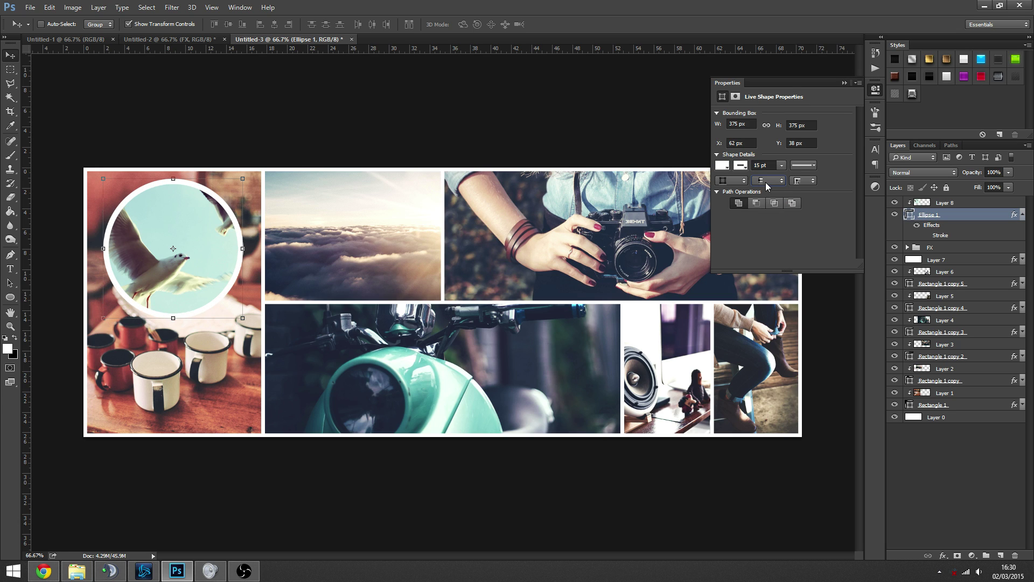
{"action": "left_click", "coordinate": [768, 181]}
{"action": "left_click", "coordinate": [764, 199]}
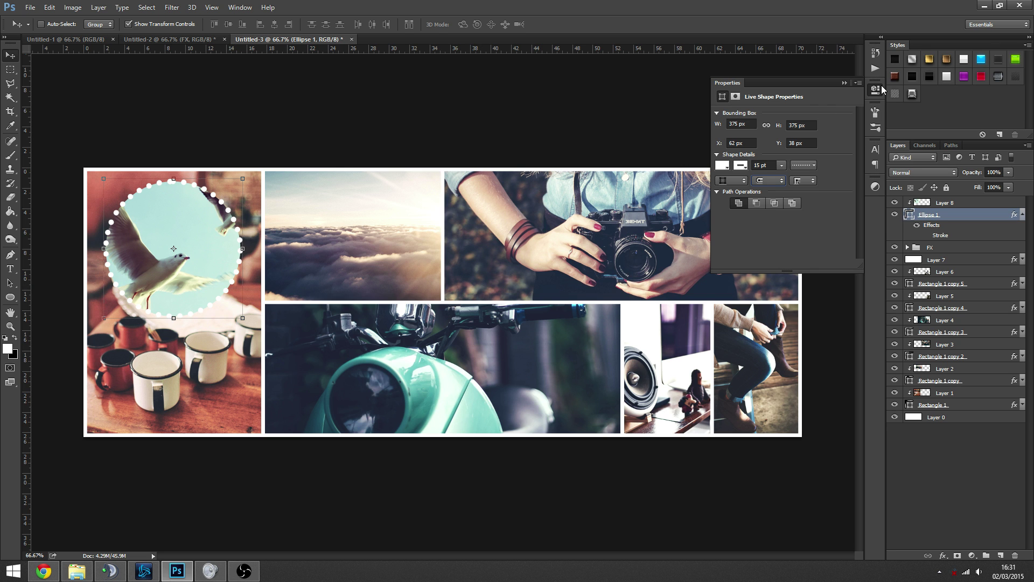
{"action": "left_click", "coordinate": [845, 84]}
{"action": "key", "text": "z"}
{"action": "left_click", "coordinate": [157, 255]}
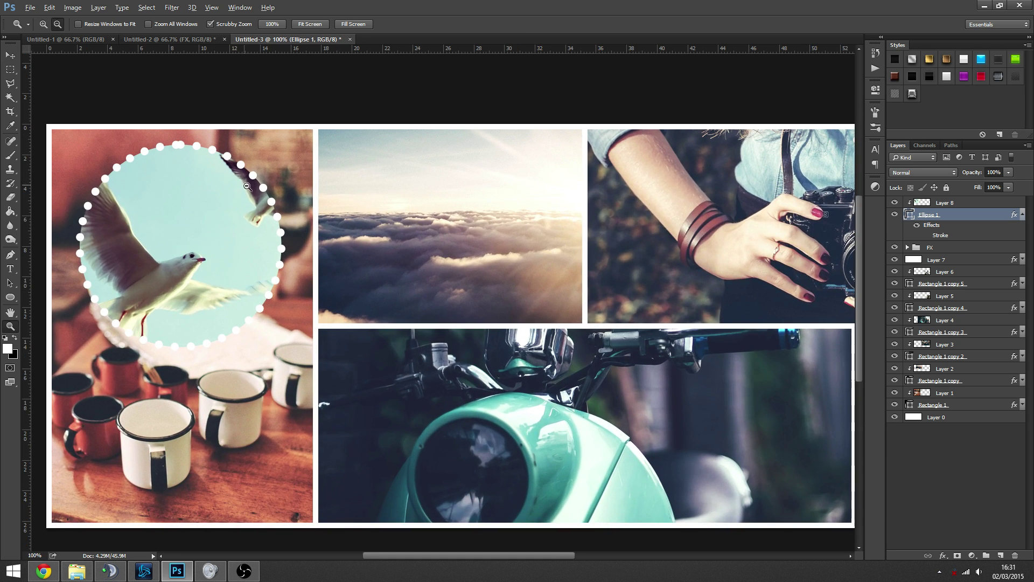
{"action": "left_click", "coordinate": [273, 264], "text": "alt"}
{"action": "left_click", "coordinate": [221, 313]}
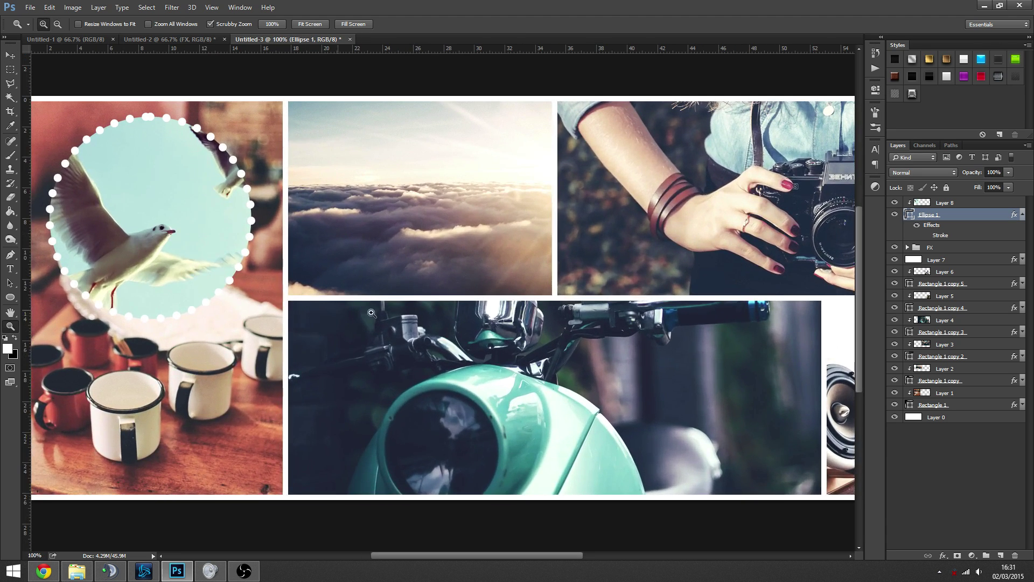
{"action": "left_click", "coordinate": [652, 230], "text": "alt"}
{"action": "left_click", "coordinate": [651, 230], "text": "alt"}
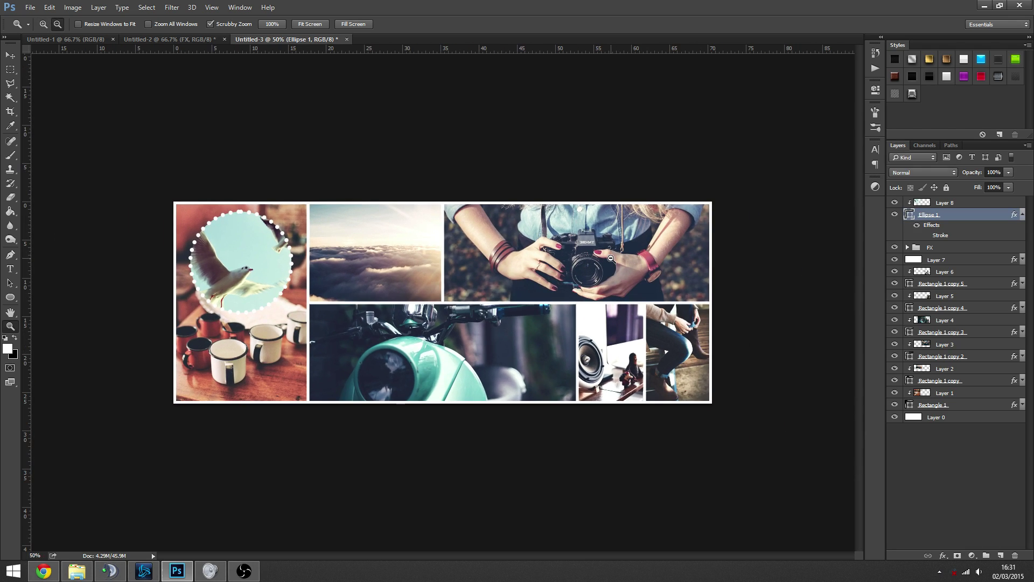
{"action": "left_click", "coordinate": [327, 334]}
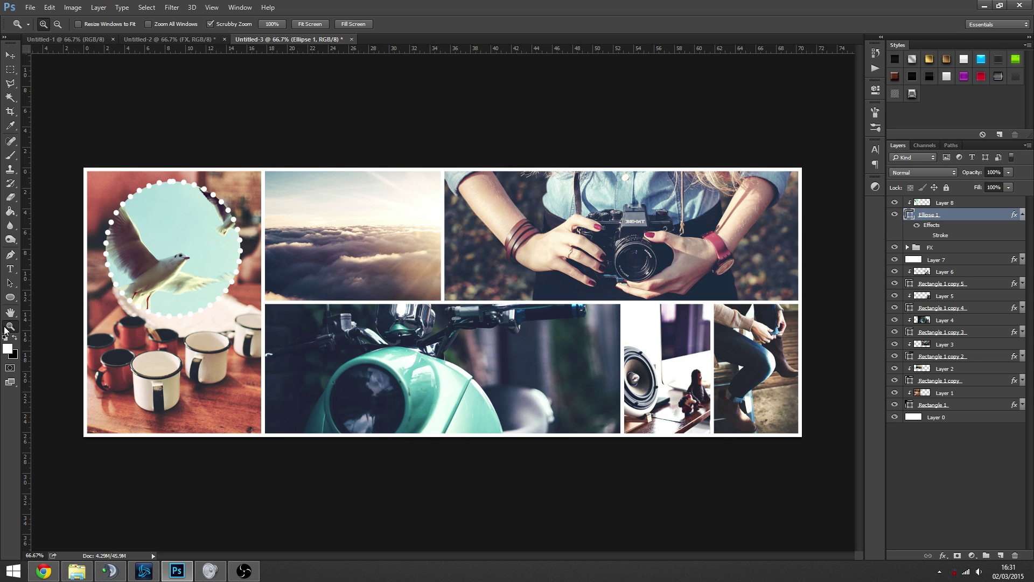
- Pick the cloud preset in the Custom Shape Tool, draw a trial cloud, then undo it
{"action": "left_click", "coordinate": [10, 297]}
{"action": "left_click", "coordinate": [41, 347]}
{"action": "right_click", "coordinate": [355, 207]}
{"action": "scroll", "coordinate": [575, 332], "scroll_direction": "down", "scroll_amount": 5}
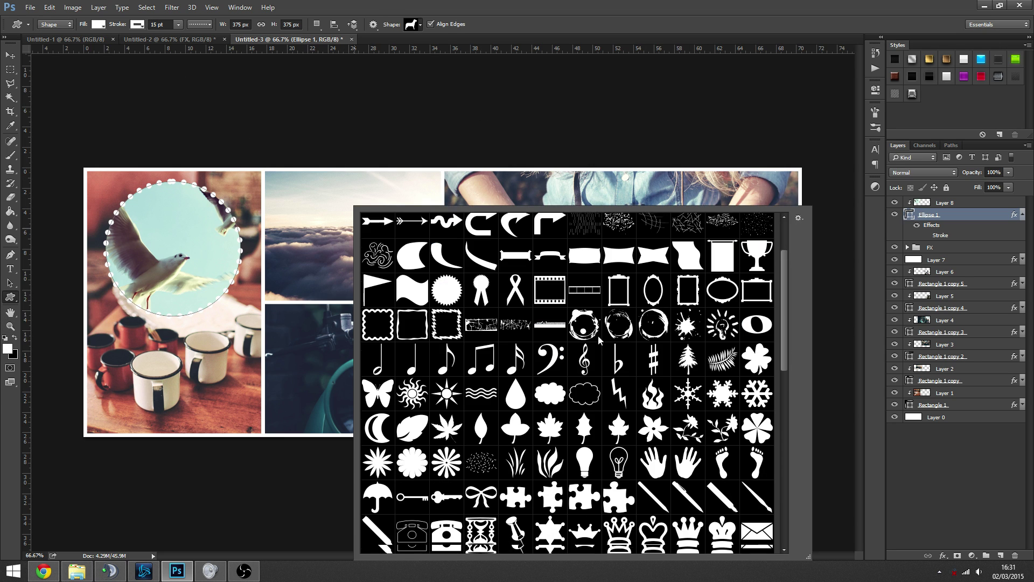
{"action": "scroll", "coordinate": [575, 332], "scroll_direction": "down", "scroll_amount": 2}
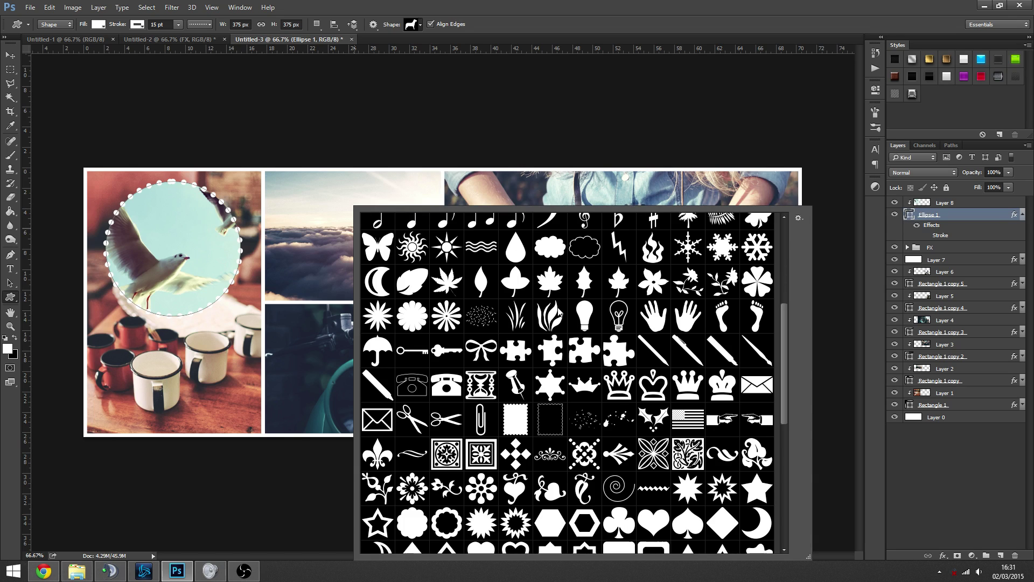
{"action": "left_click", "coordinate": [552, 249]}
{"action": "left_click_drag", "start_coordinate": [326, 256], "coordinate": [483, 337]}
{"action": "left_click", "coordinate": [11, 55]}
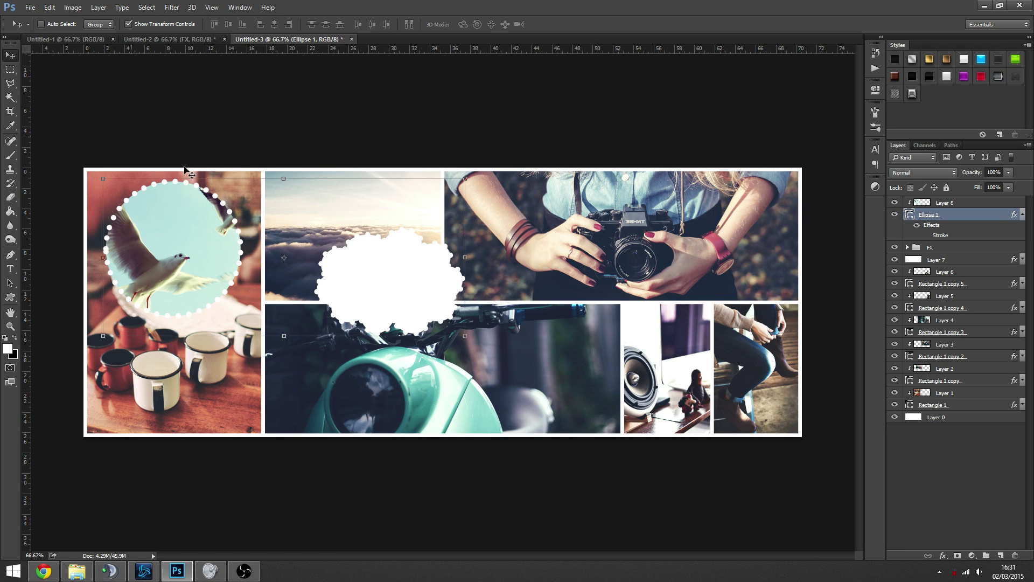
{"action": "mouse_move", "coordinate": [437, 301]}
{"action": "left_mouse_down"}
{"action": "mouse_move", "coordinate": [492, 347]}
{"action": "mouse_move", "coordinate": [438, 301]}
{"action": "left_mouse_up"}
{"action": "key", "text": "ctrl+z"}
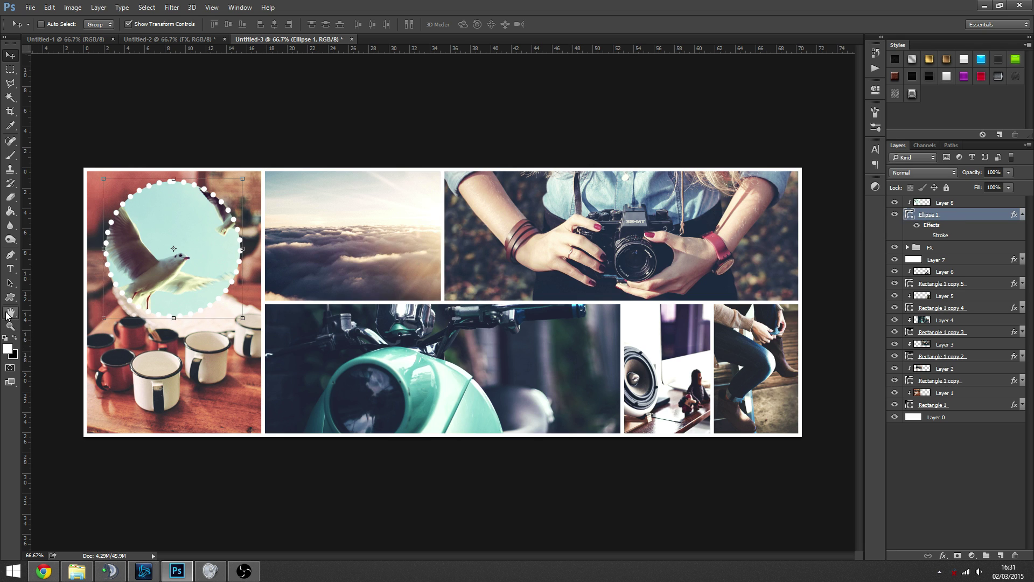
- Draw a cloud shape on the collage and shift it left
{"action": "left_click", "coordinate": [10, 297]}
{"action": "left_click_drag", "start_coordinate": [437, 238], "coordinate": [575, 339]}
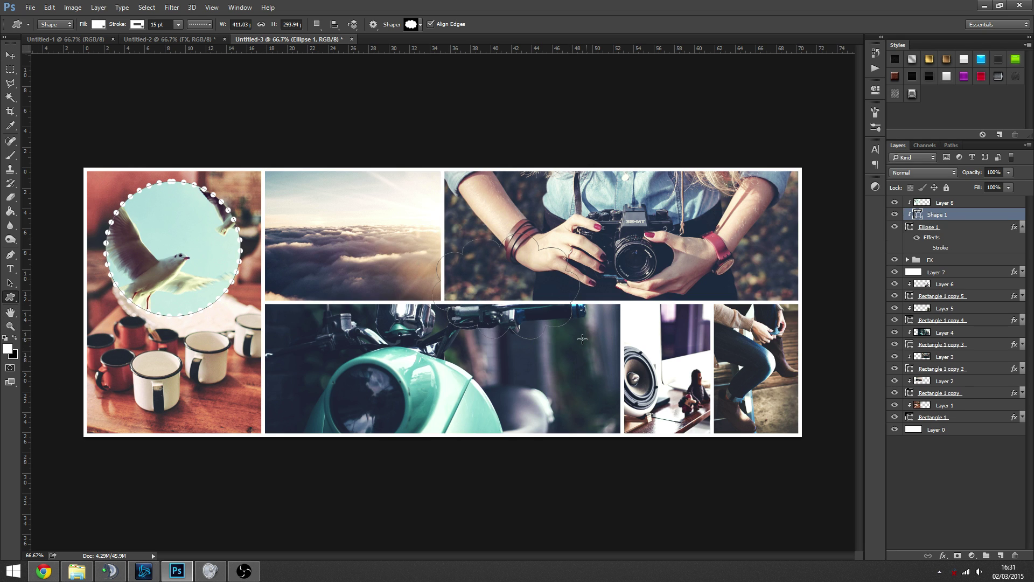
{"action": "left_click", "coordinate": [10, 55]}
{"action": "left_click_drag", "start_coordinate": [554, 277], "coordinate": [443, 264]}
- Delete Ellipse 1, clip the bird photo into the Shape 1 cloud, and place it over the bird tile
{"action": "left_click", "coordinate": [958, 226]}
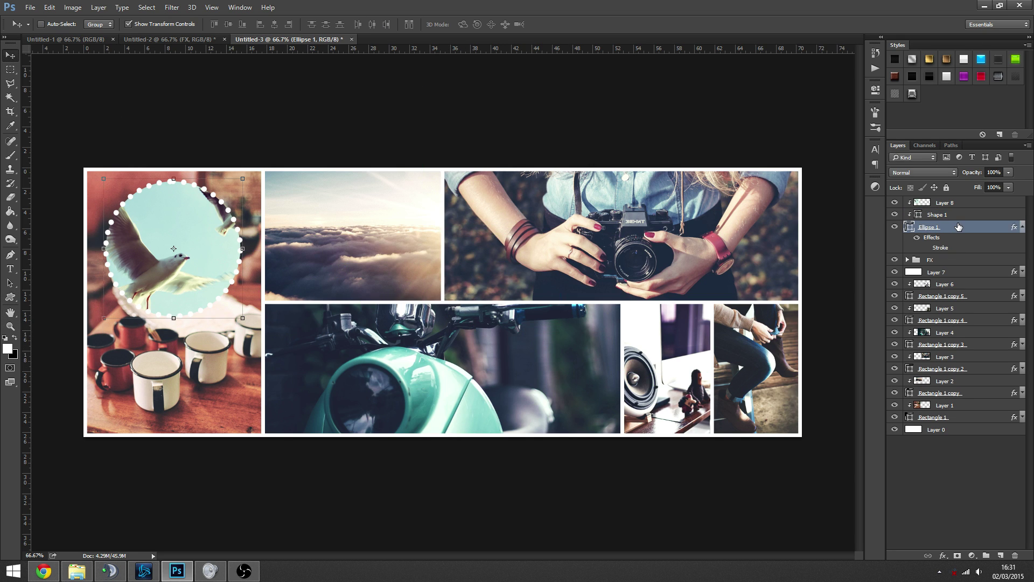
{"action": "key", "text": "Delete"}
{"action": "left_click", "coordinate": [953, 215]}
{"action": "left_click", "coordinate": [953, 208], "text": "alt"}
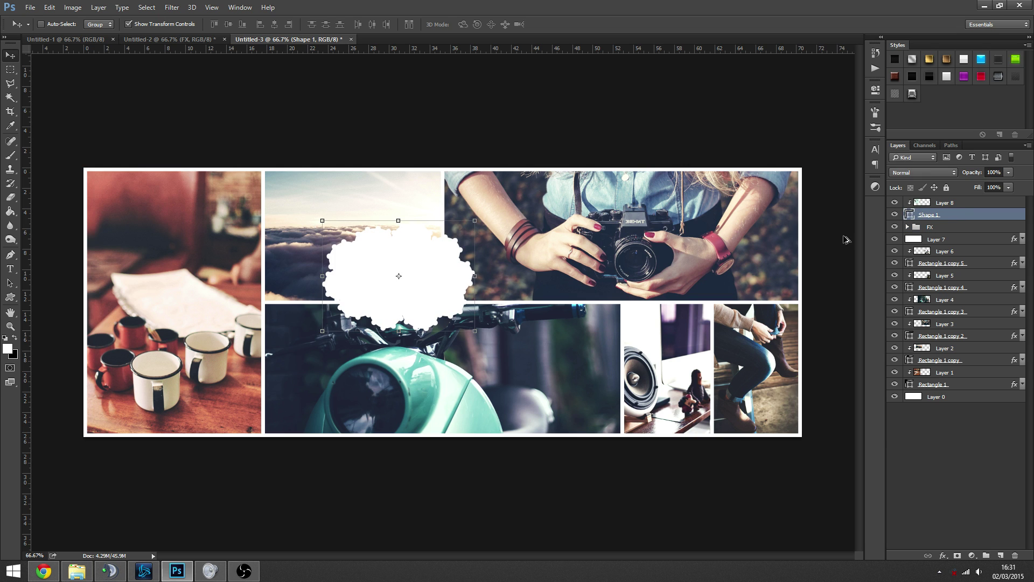
{"action": "left_click_drag", "start_coordinate": [178, 199], "coordinate": [199, 257]}
- Review the collage at 66.67% zoom, glance at Untitled-2, then deselect the cloud layer
{"action": "key", "text": "z"}
{"action": "left_click", "coordinate": [398, 288], "text": "alt"}
{"action": "left_click", "coordinate": [398, 288], "text": "alt"}
{"action": "left_click", "coordinate": [237, 287]}
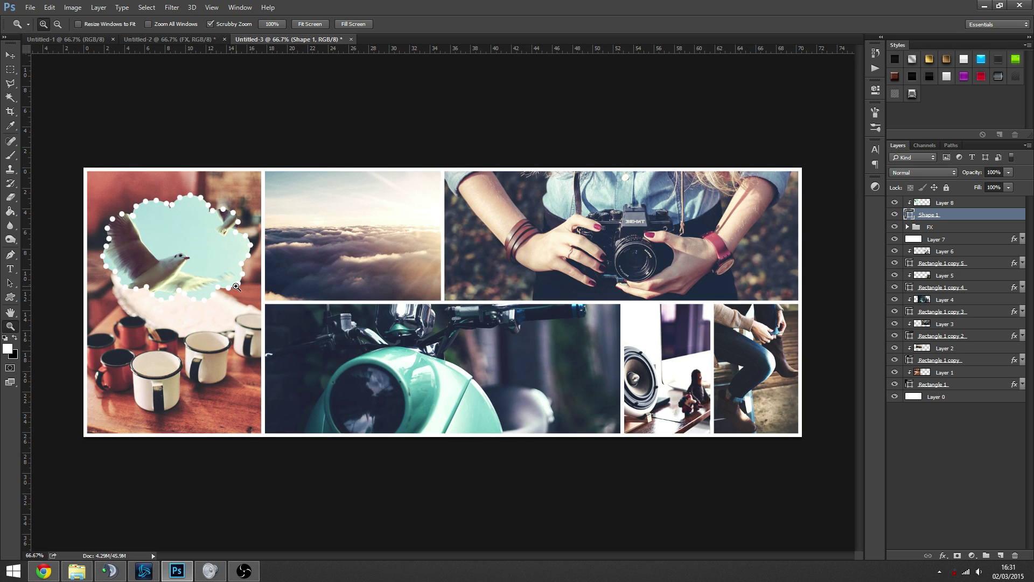
{"action": "left_click", "coordinate": [140, 42]}
{"action": "left_click", "coordinate": [263, 39]}
{"action": "left_click", "coordinate": [940, 460]}
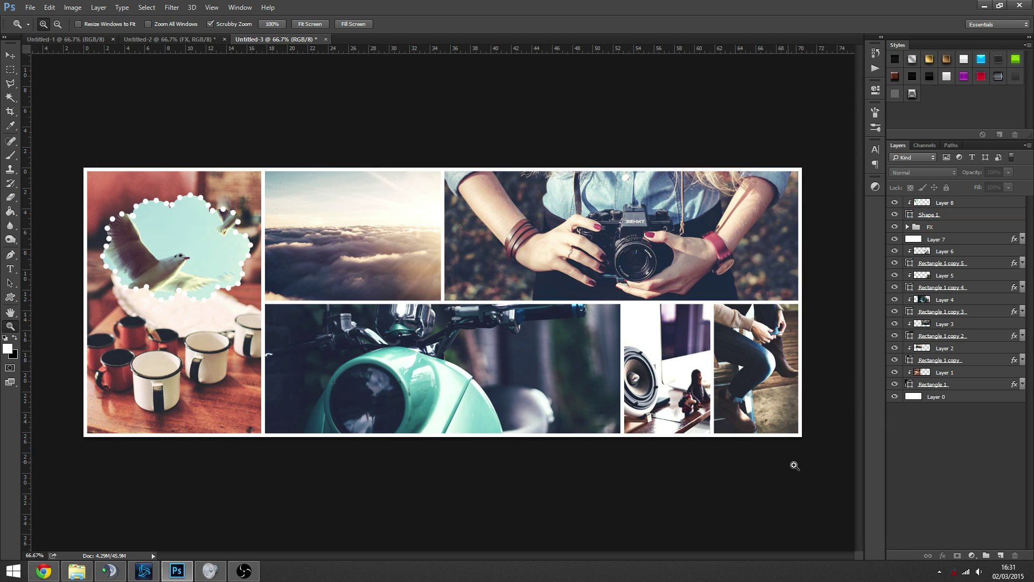
{"action": "left_click", "coordinate": [953, 204]}
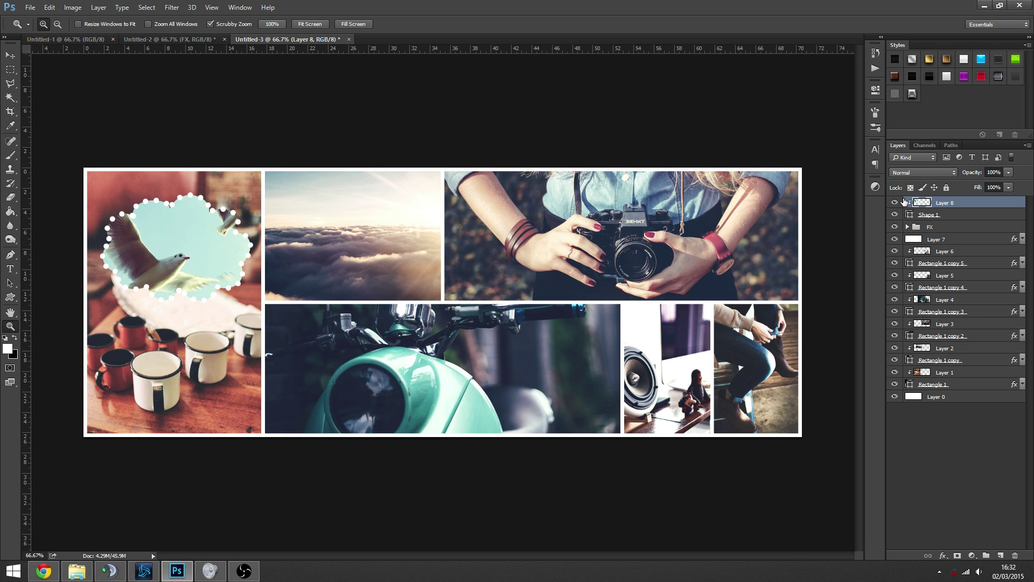
{"action": "left_click", "coordinate": [960, 429]}
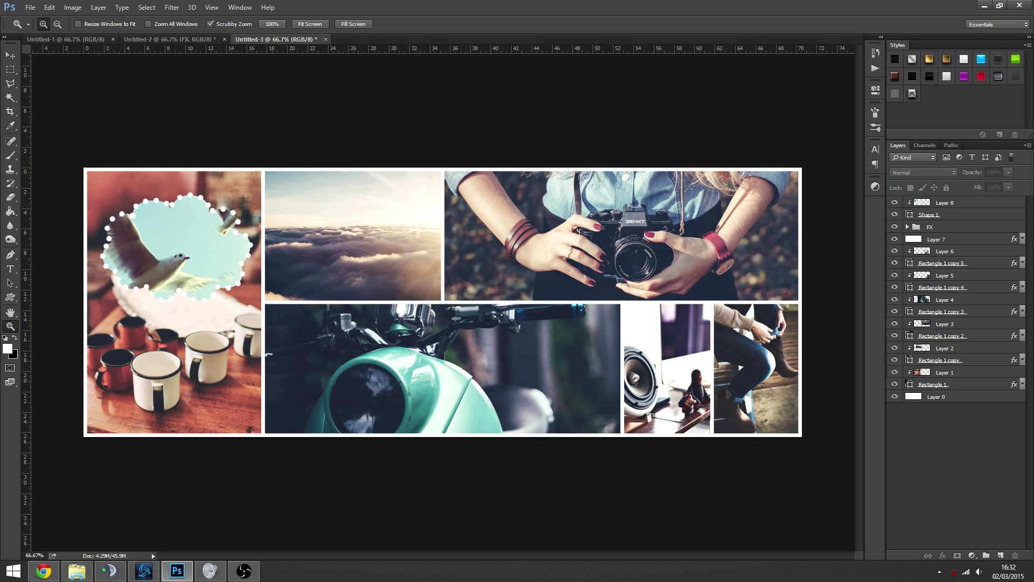
{"action": "left_click", "coordinate": [244, 571]}
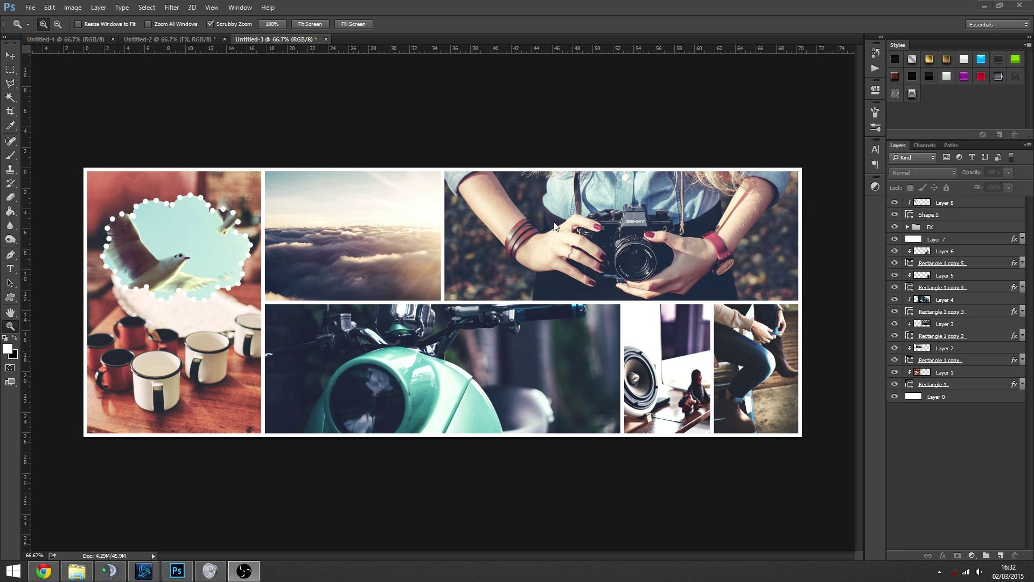